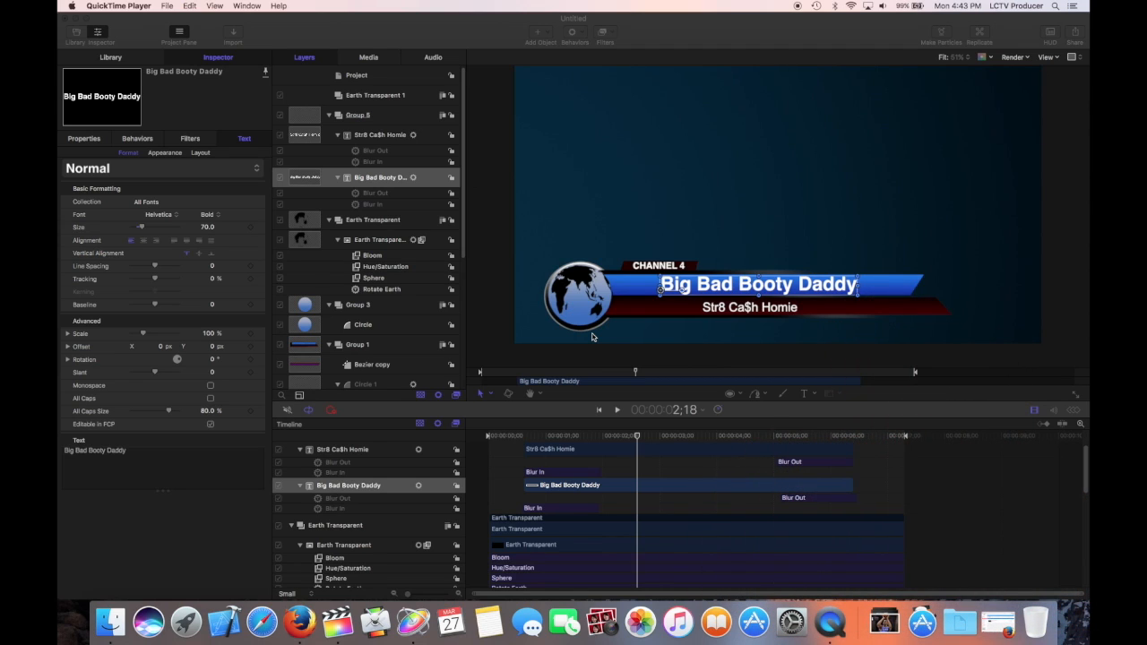
- Play the finished Channel 4 lower-third animation from its start to preview how the graphics and text come in
click(625, 196)
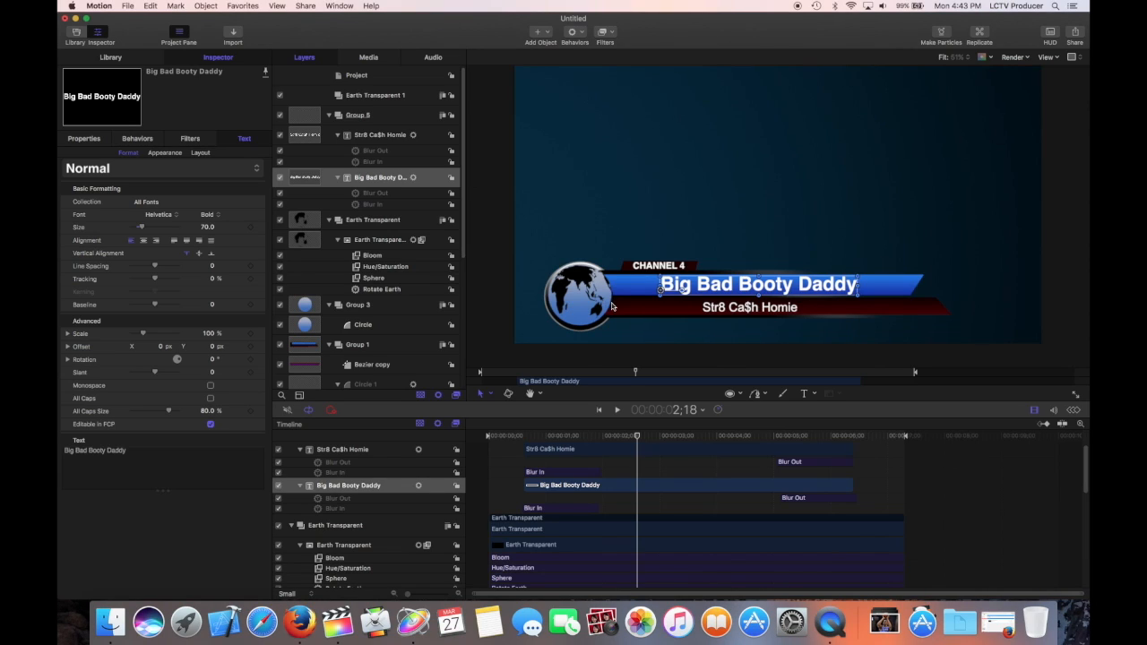
drag(635, 437, 475, 445)
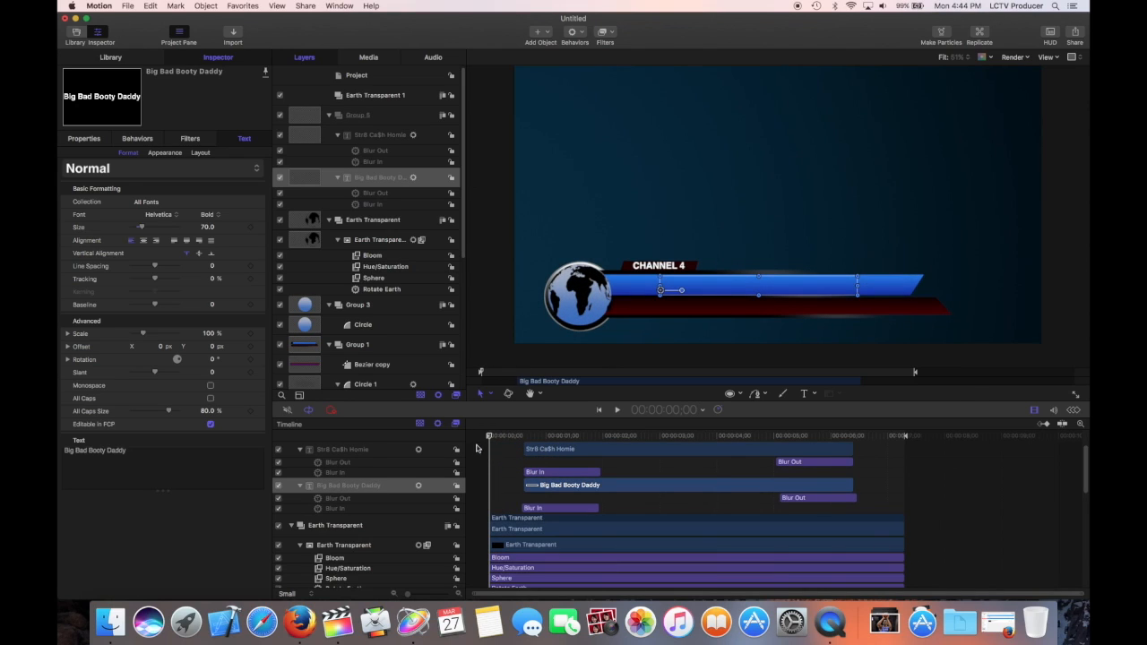
key(space)
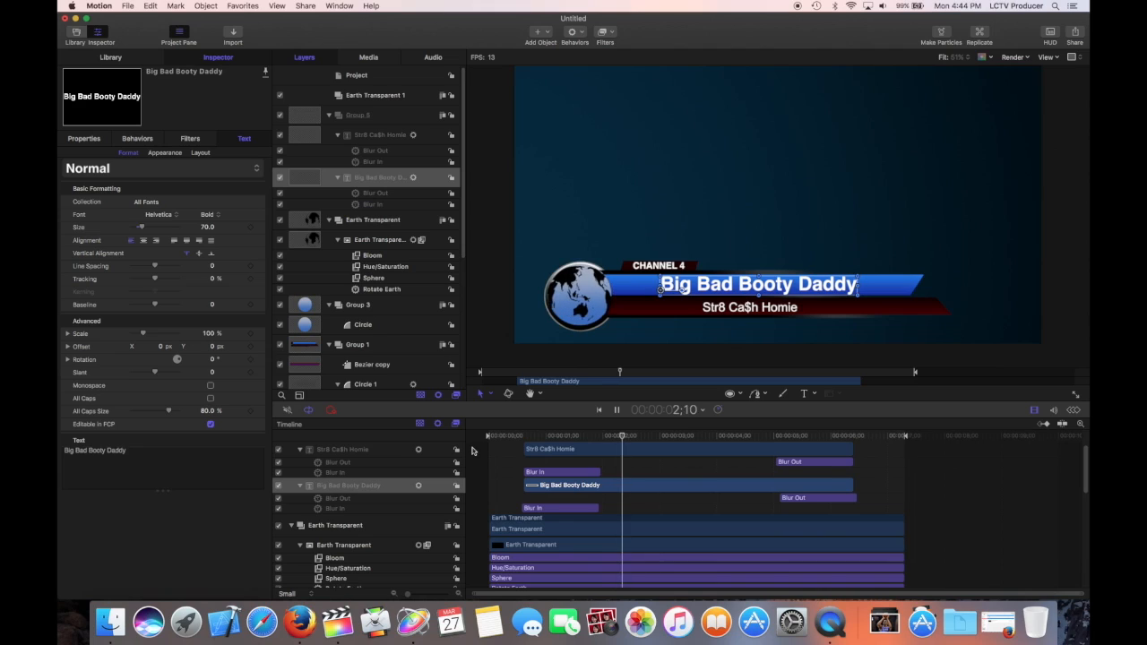
key(space)
- Create a new blank Final Cut Title project with the Broadcast HD 1080 preset at 29.97 fps
click(128, 5)
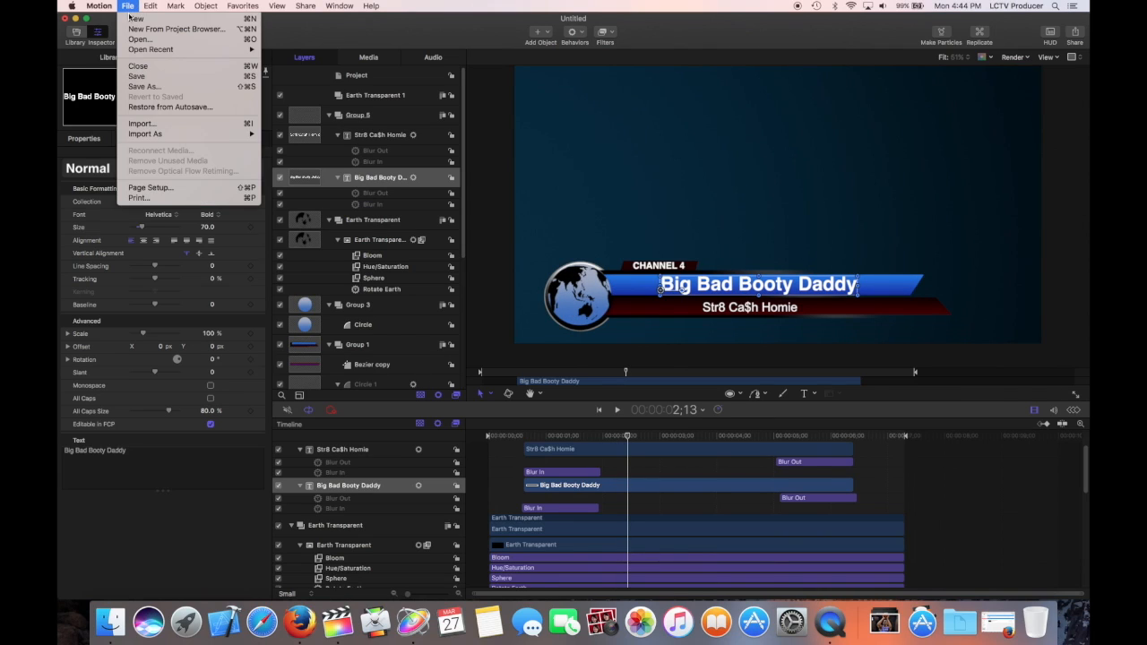
click(135, 19)
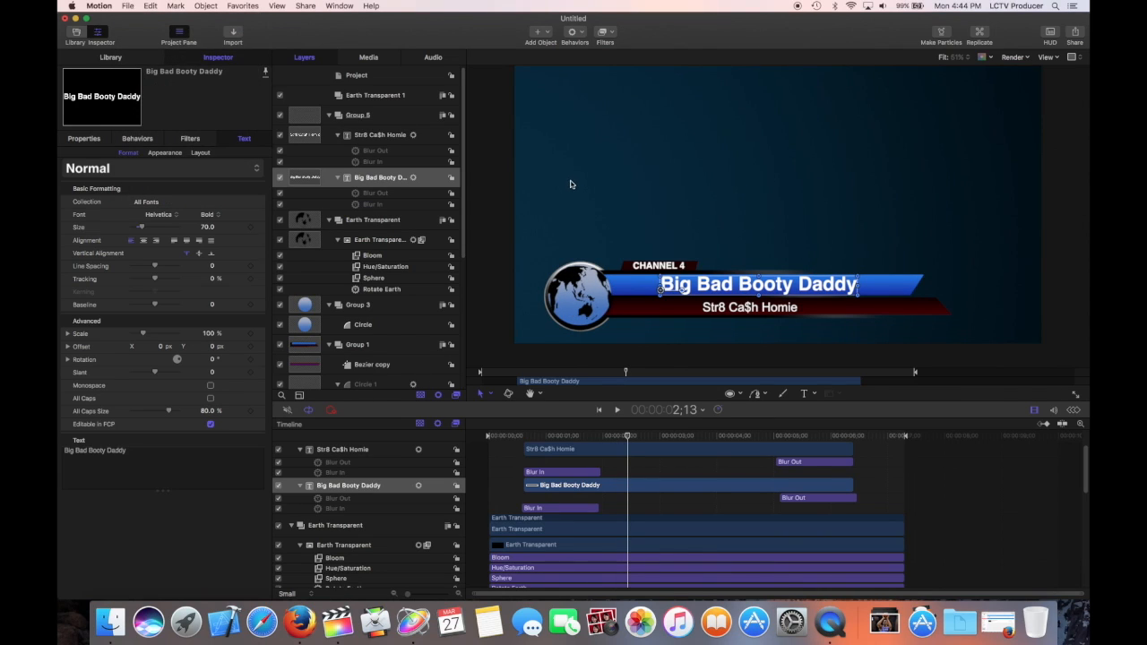
click(482, 357)
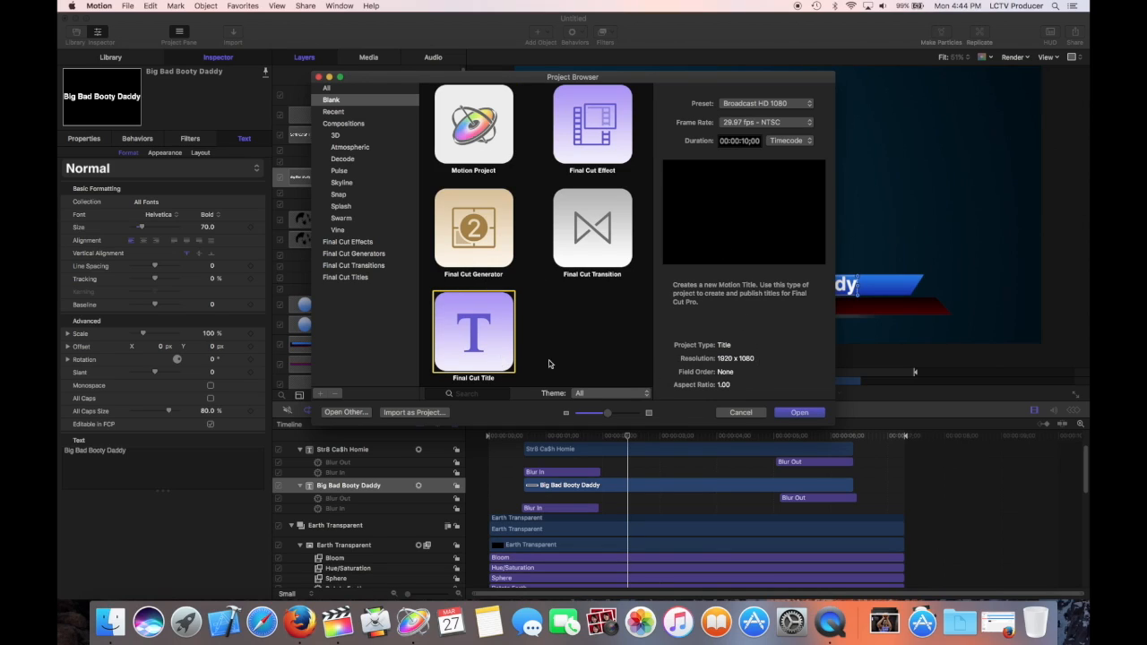
click(797, 416)
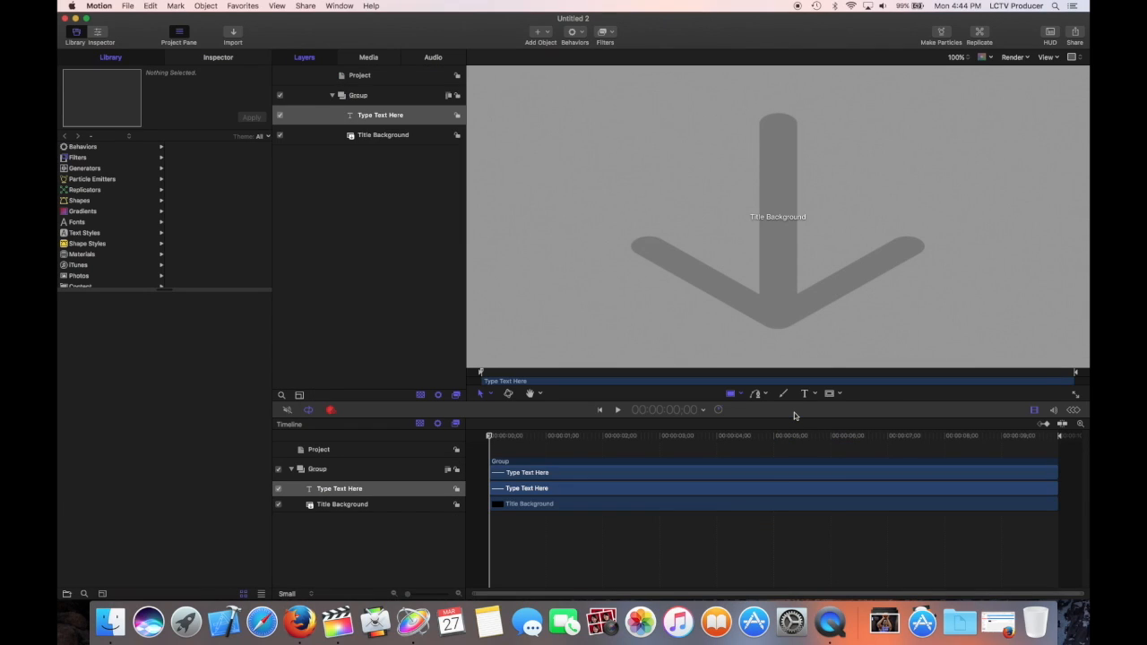
- Collapse the default title group and turn off its visibility
click(331, 97)
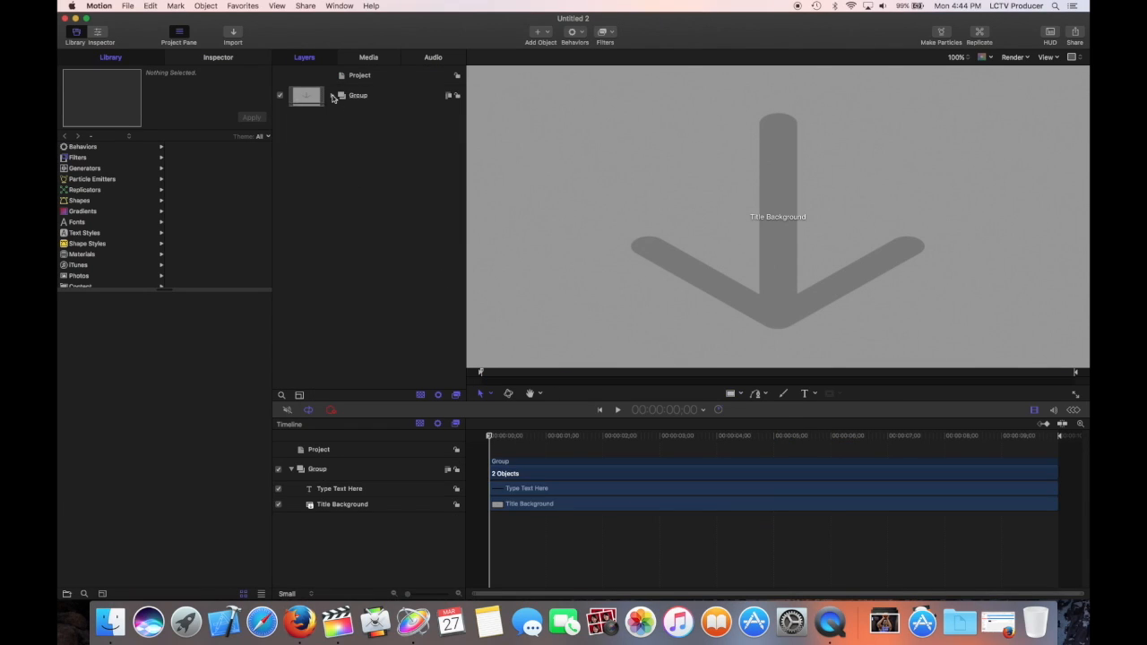
click(314, 101)
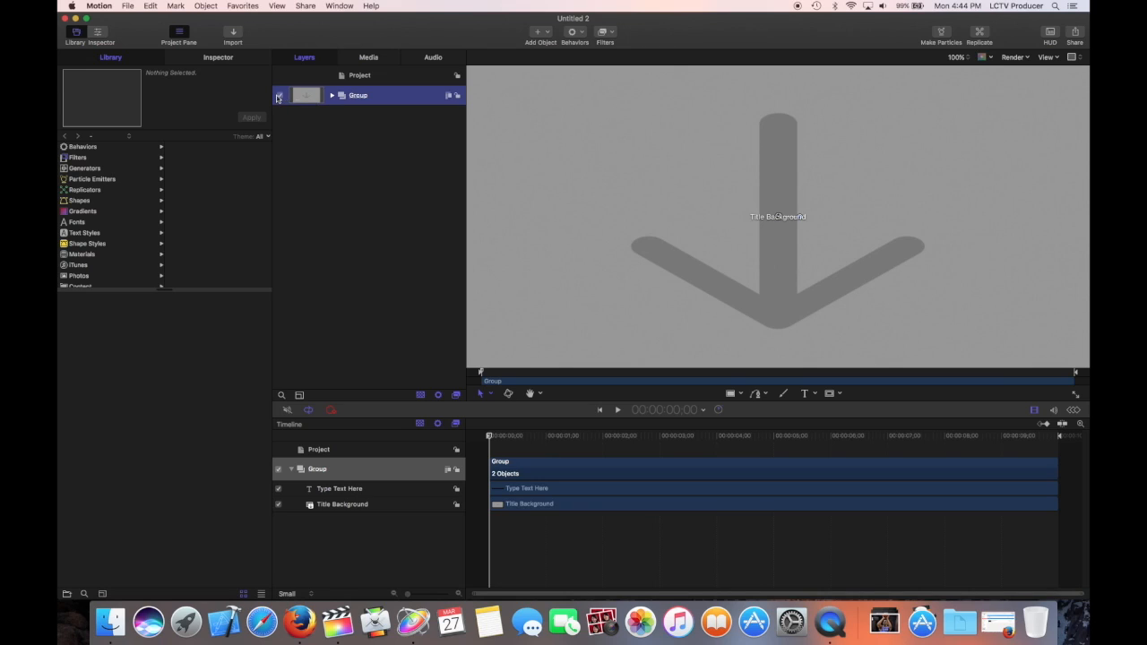
click(279, 97)
click(308, 136)
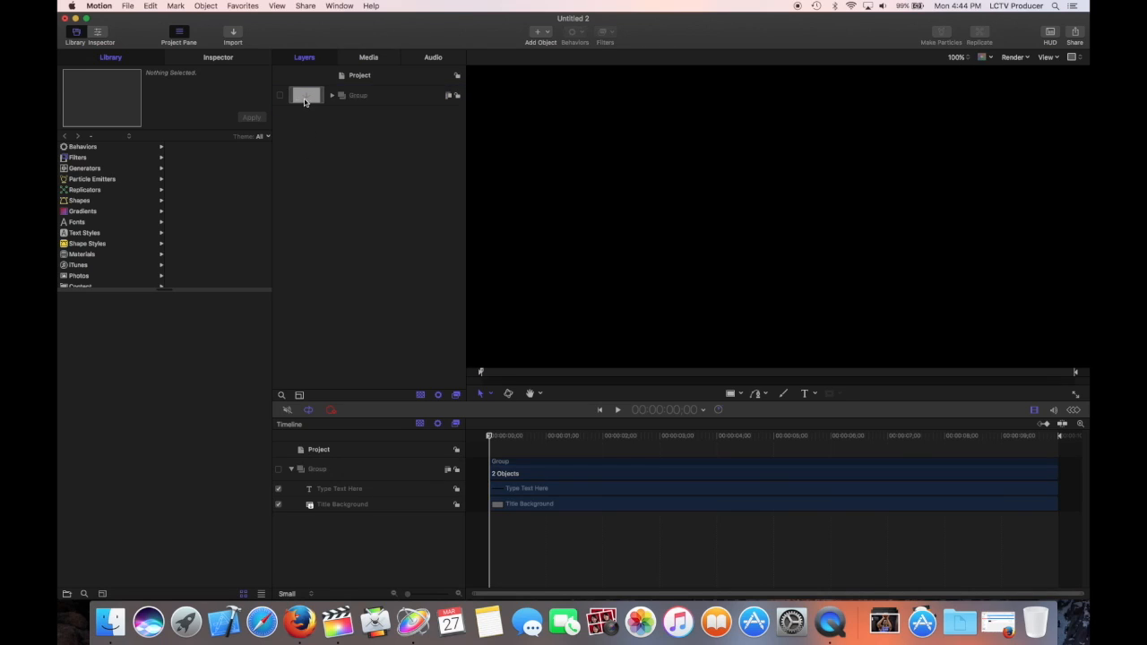
- Add a new empty group above the hidden title group
click(306, 100)
click(539, 33)
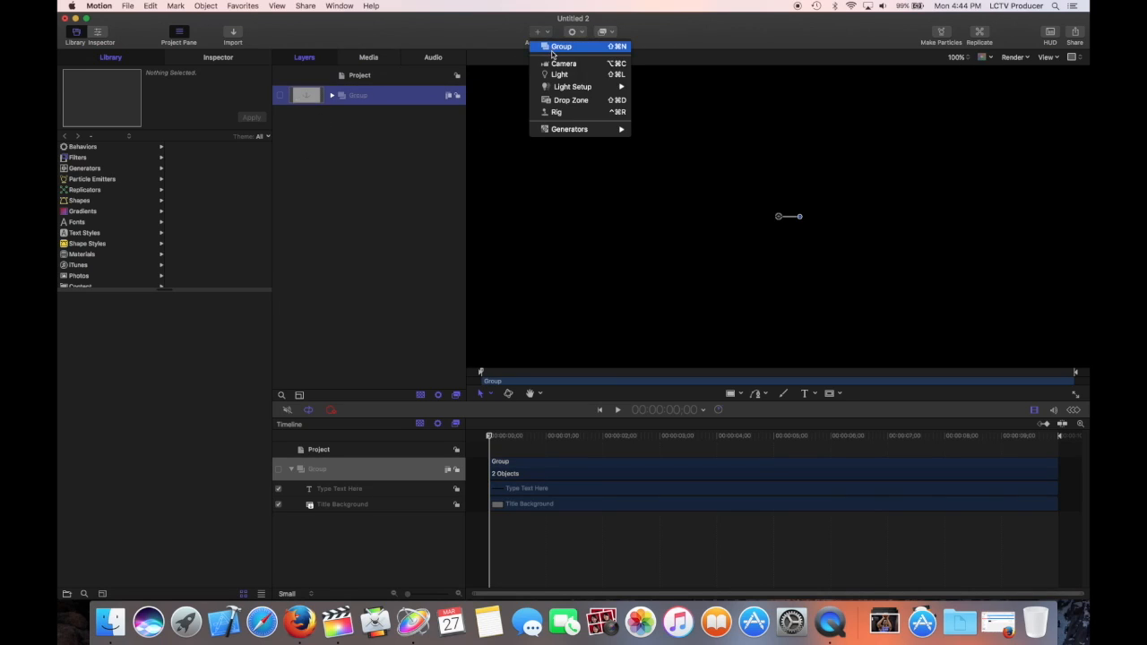
click(552, 50)
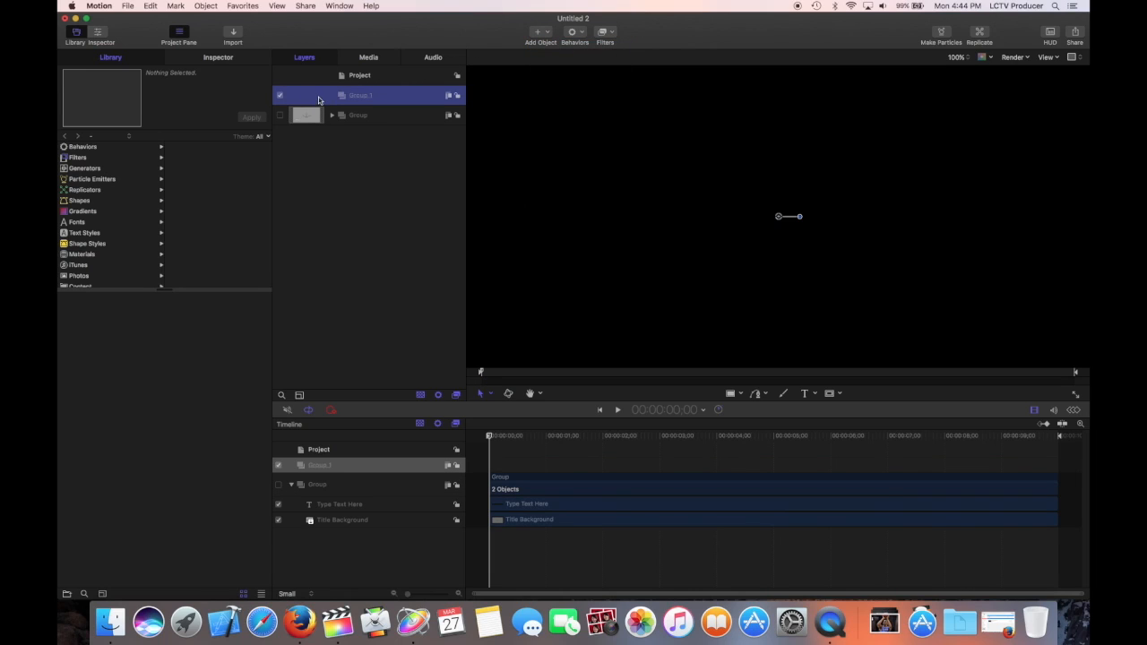
- Search the library's Content collection for "back"
click(86, 594)
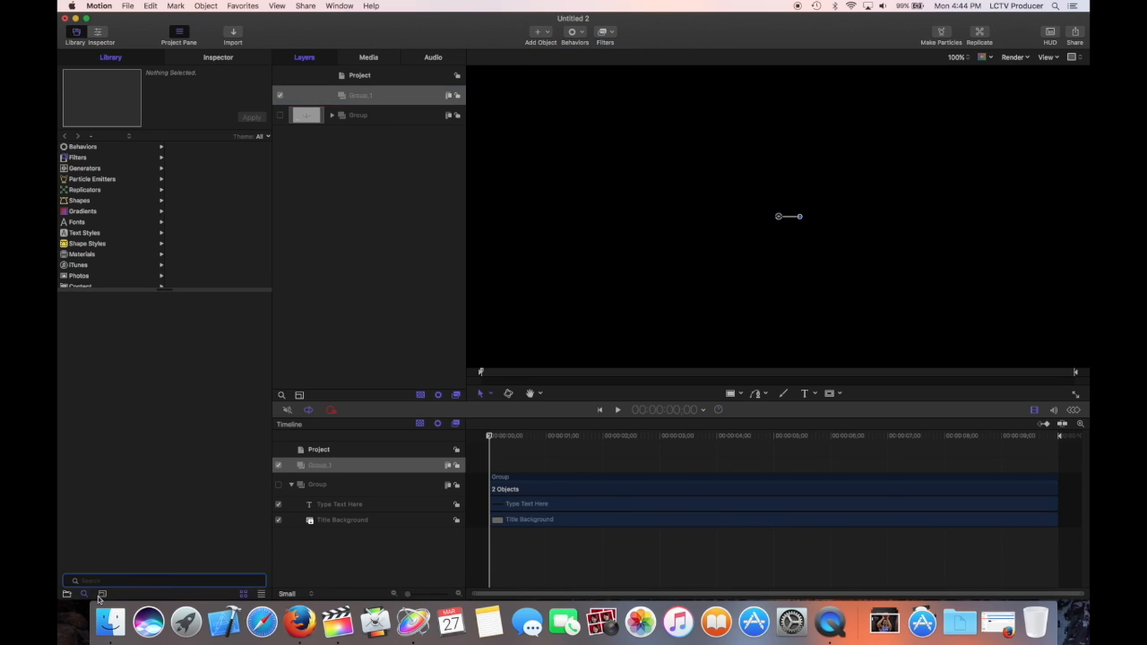
scroll(111, 284, down, 3)
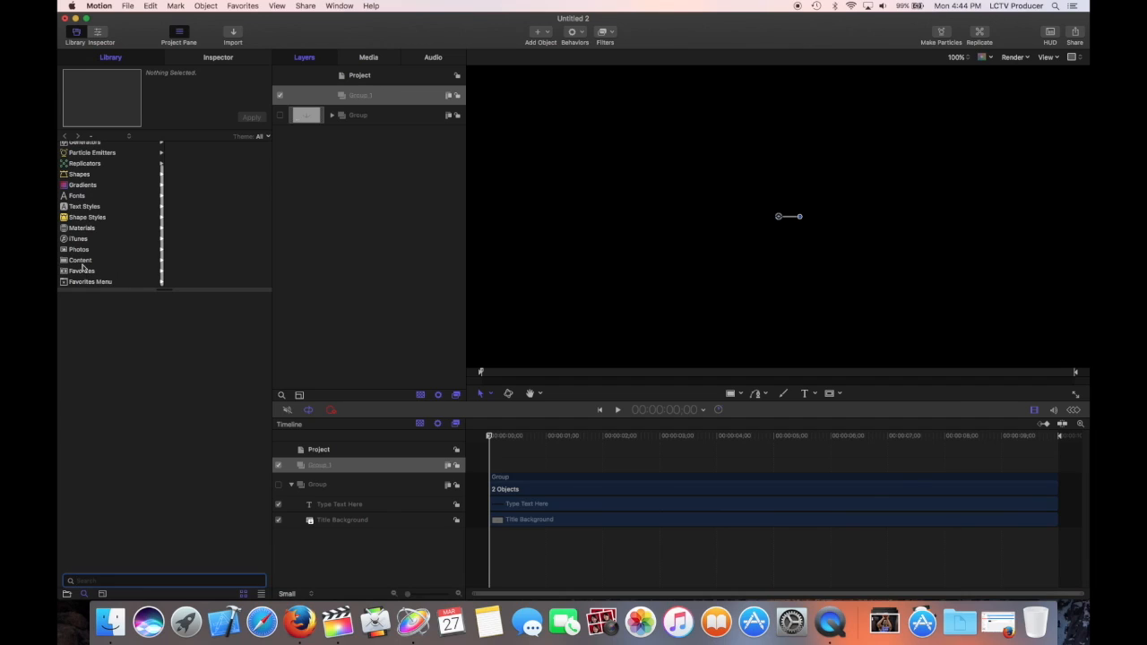
click(81, 262)
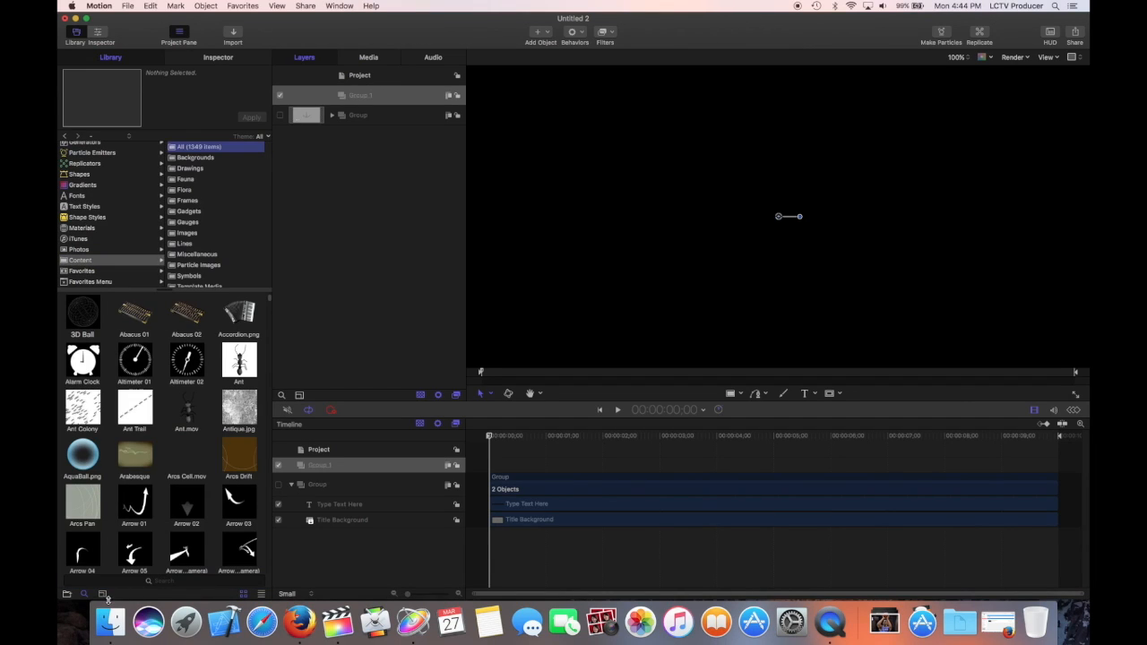
click(88, 595)
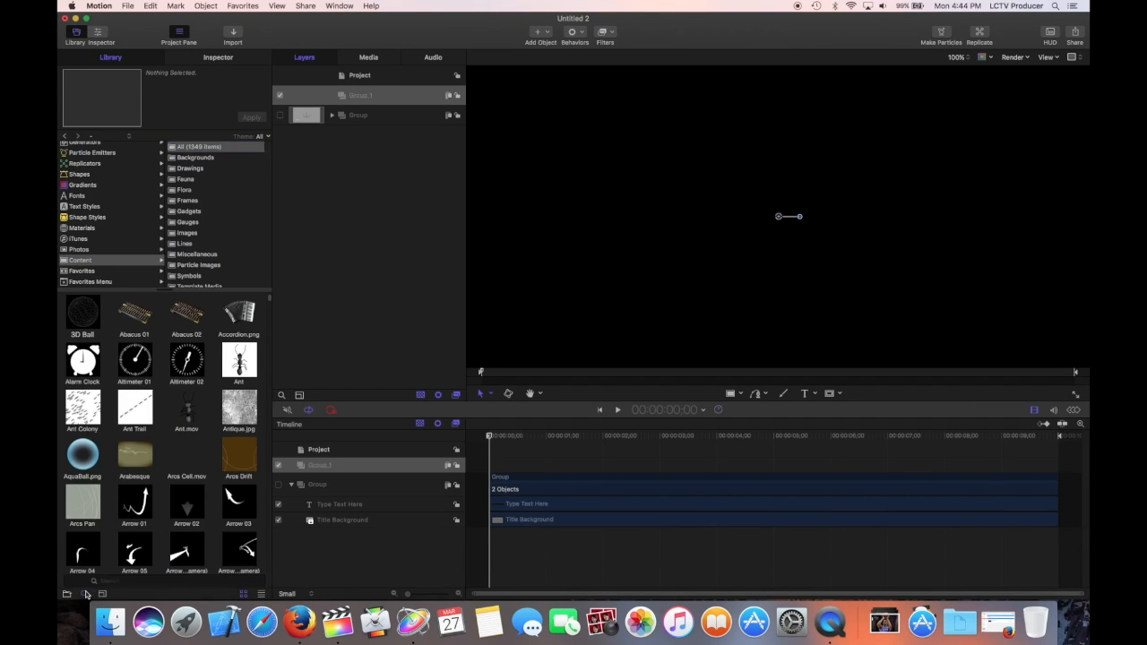
text(l)
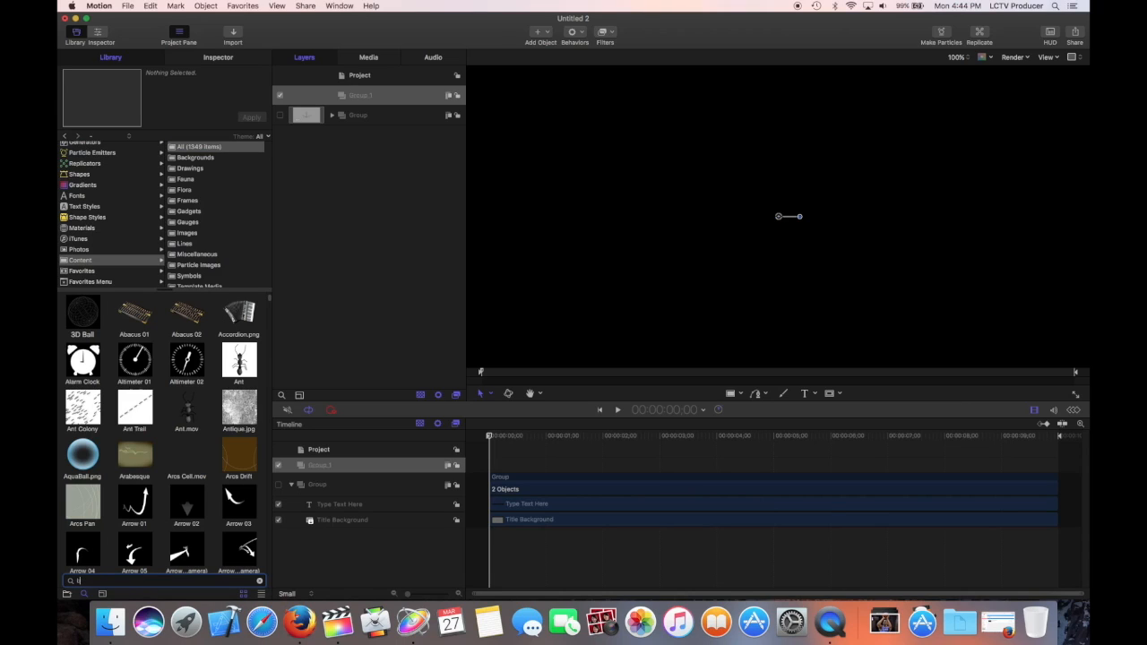
text(ack)
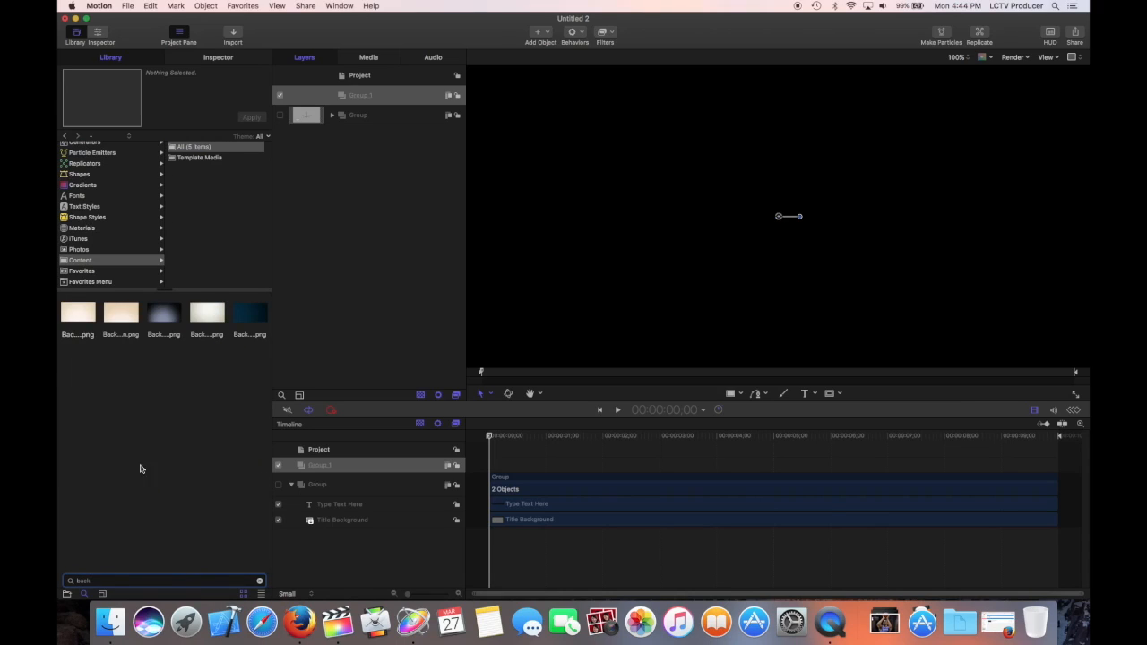
- Add the dark blue Background.png to the new group and align it so it fills the whole frame
click(249, 314)
drag(249, 314, 828, 222)
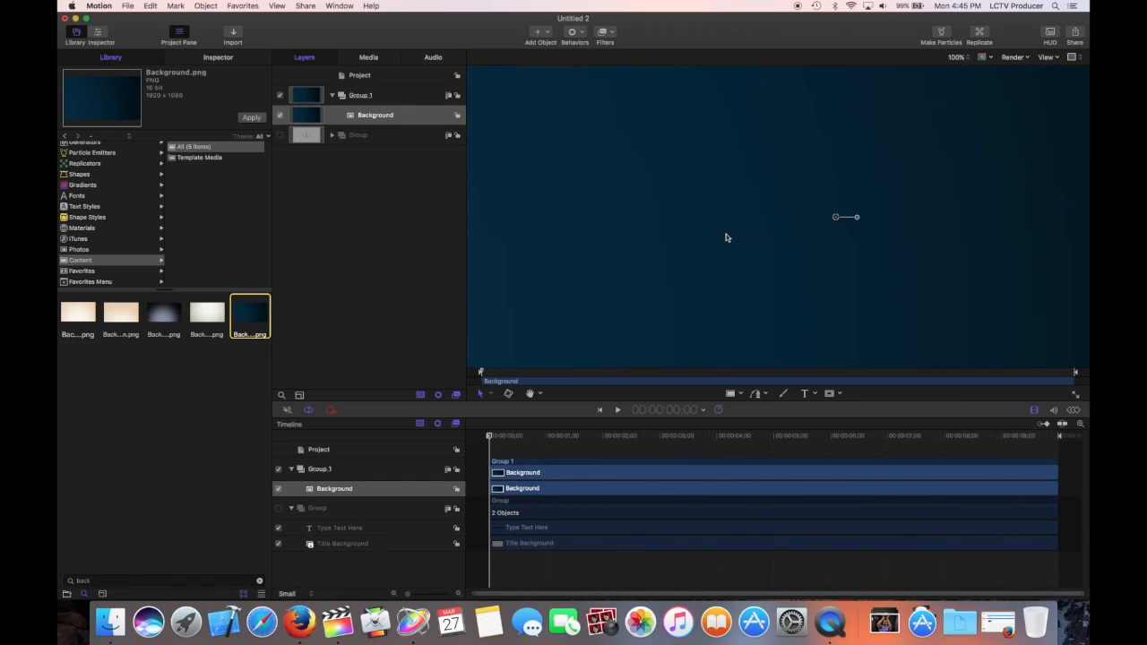
key(shift+z)
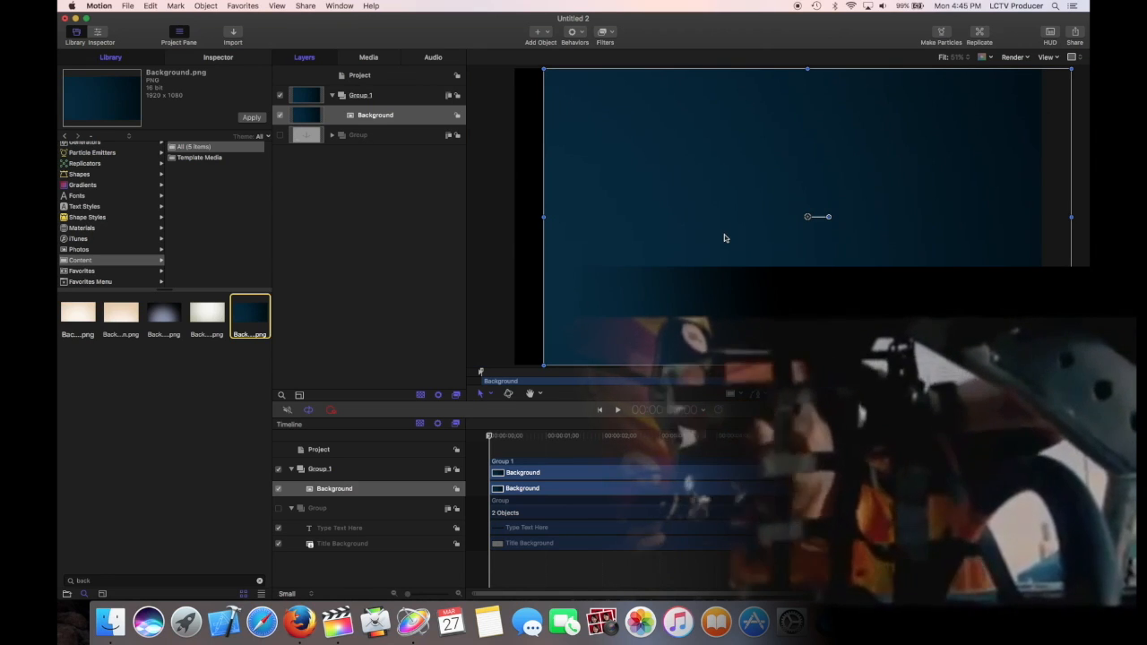
mouse_move(724, 233)
mouse_down()
mouse_move(745, 218)
mouse_move(715, 216)
mouse_up()
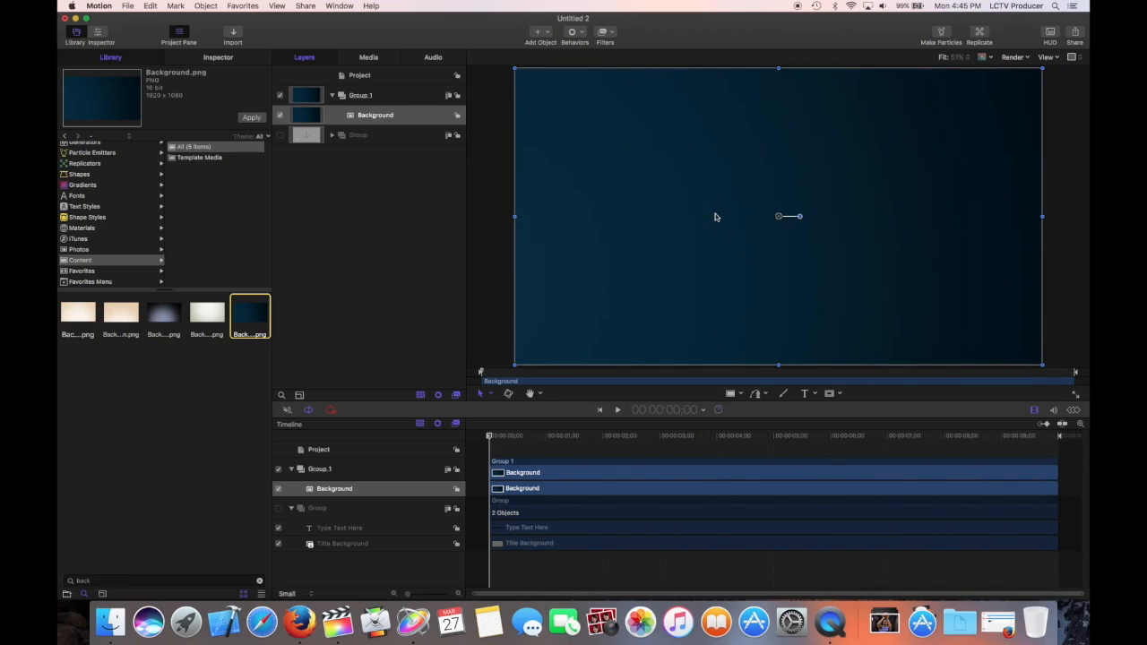
- Collapse the group holding the background and add another empty group above it
click(487, 439)
click(333, 96)
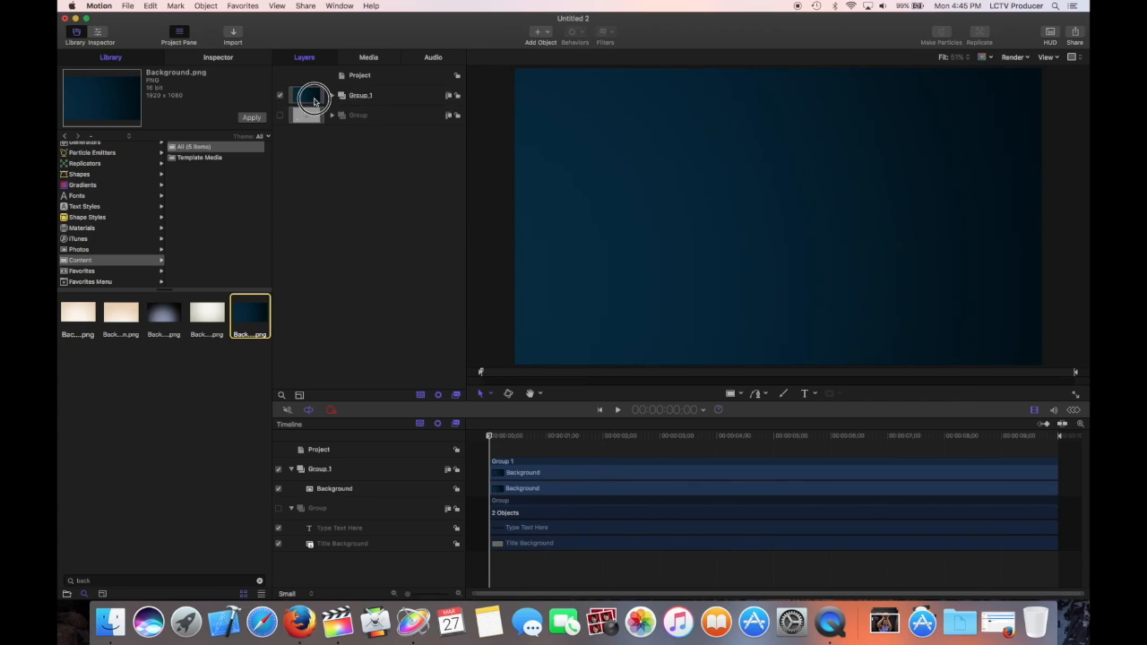
click(542, 42)
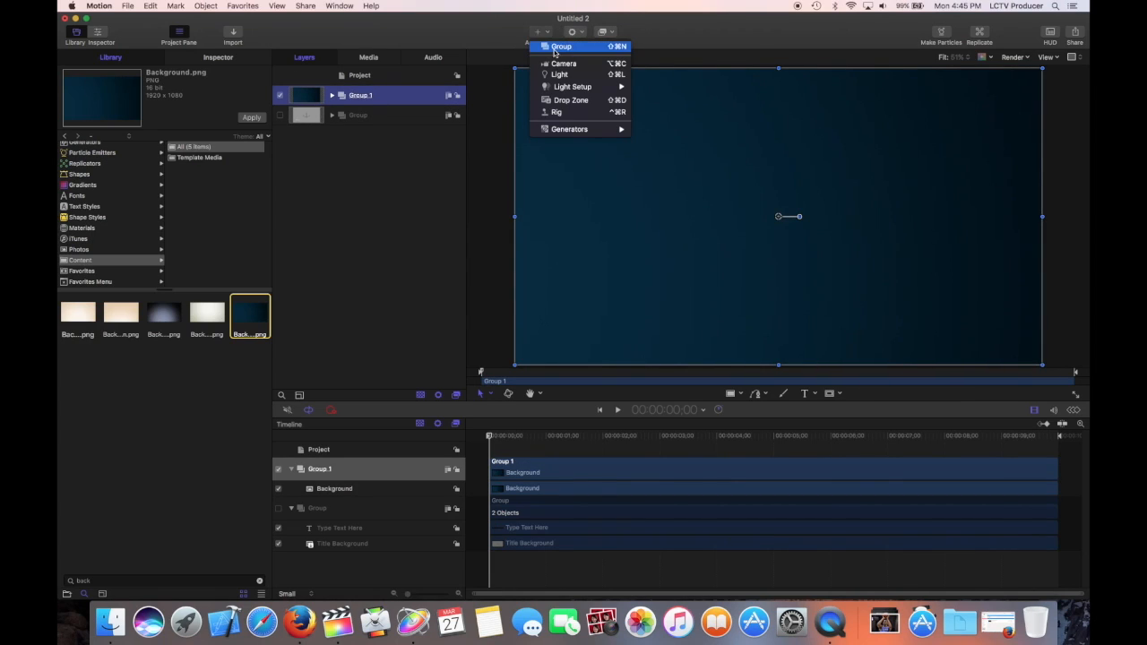
click(554, 44)
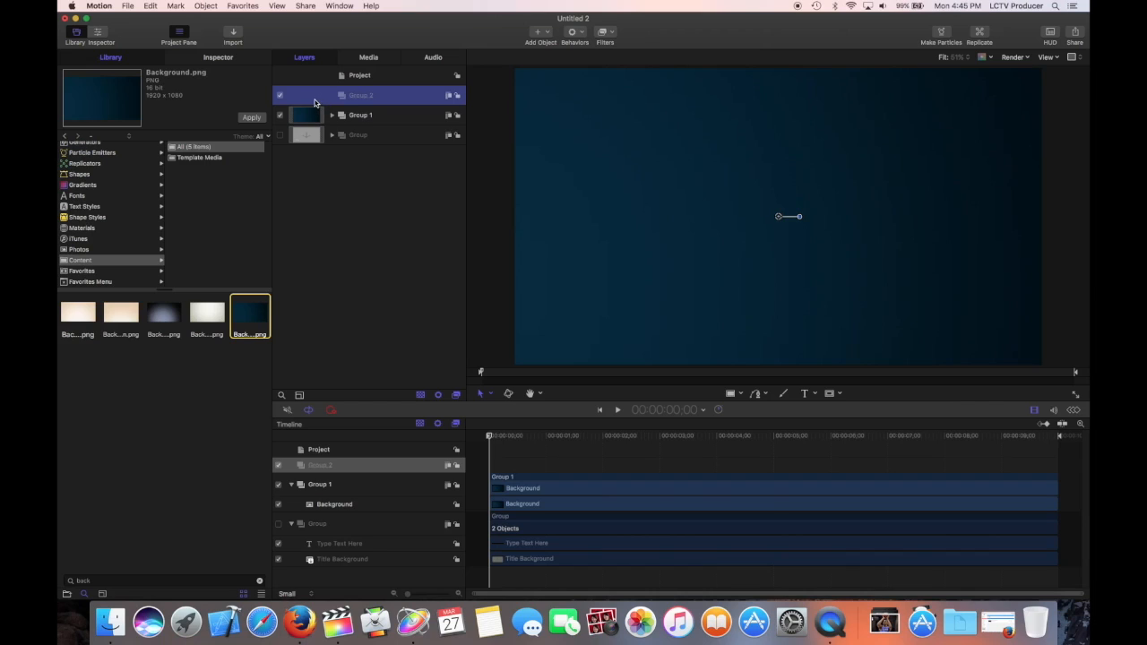
click(309, 117)
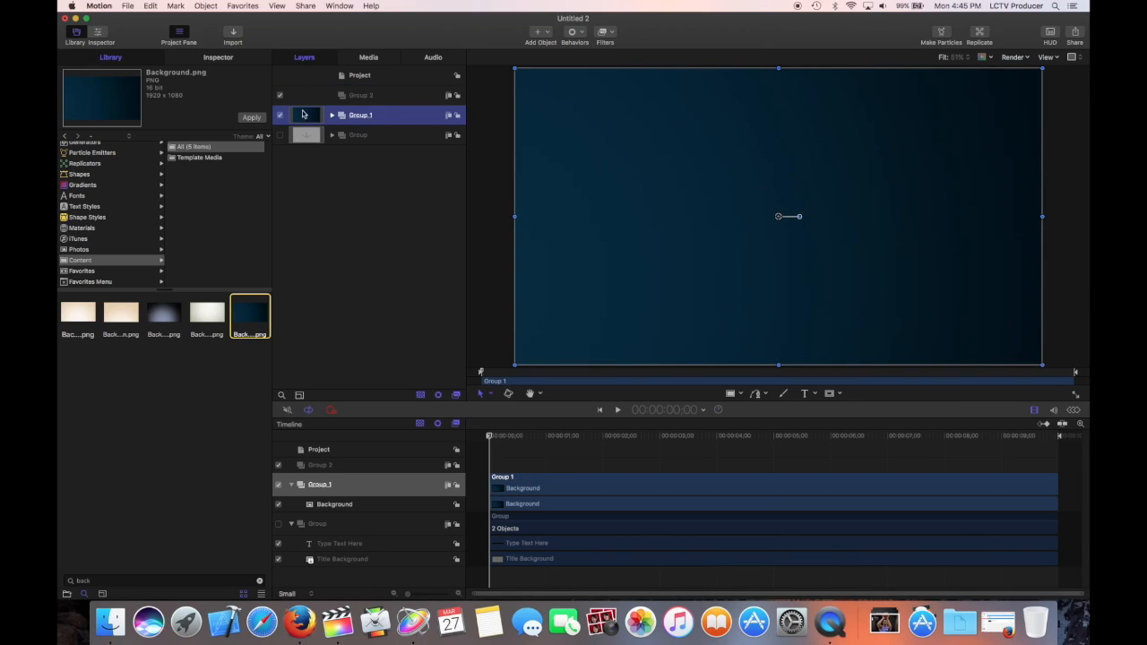
click(308, 101)
click(309, 114)
click(307, 96)
click(309, 113)
- Draw a long, narrow rectangle across the lower part of the canvas inside the empty Group 2
click(312, 98)
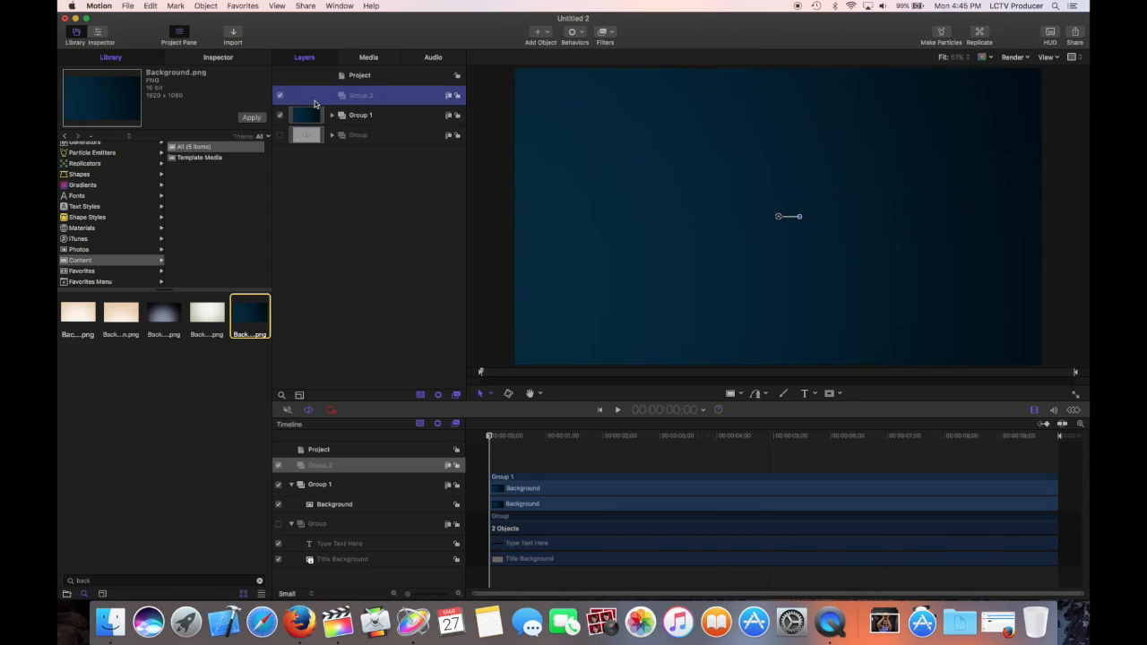
click(731, 395)
drag(585, 309, 977, 358)
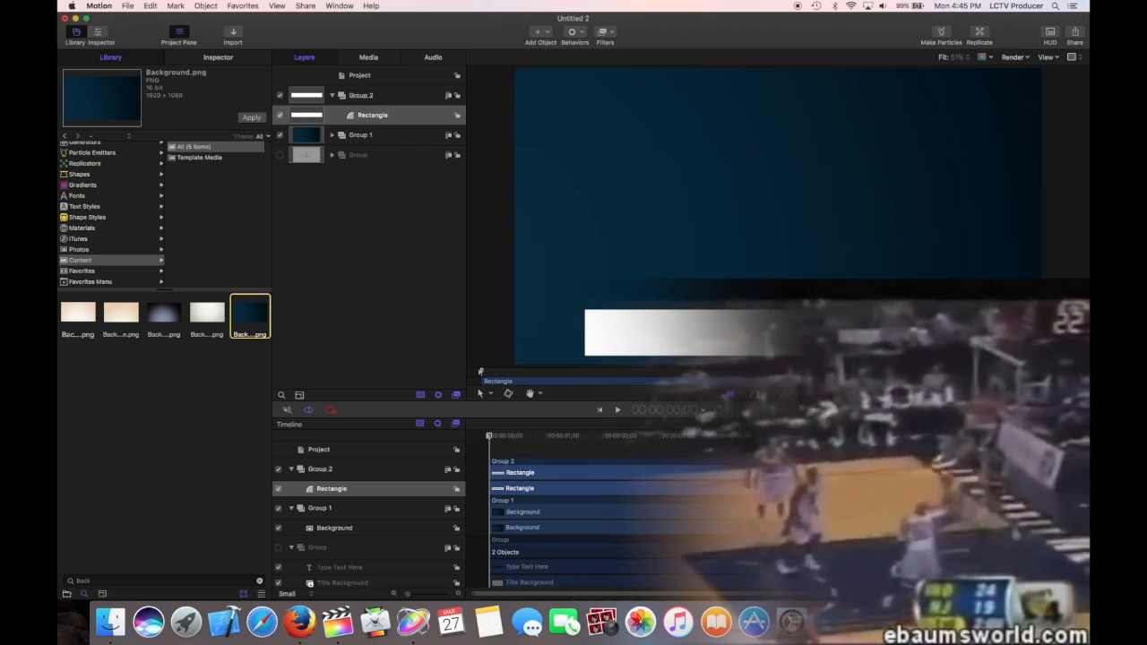
click(732, 395)
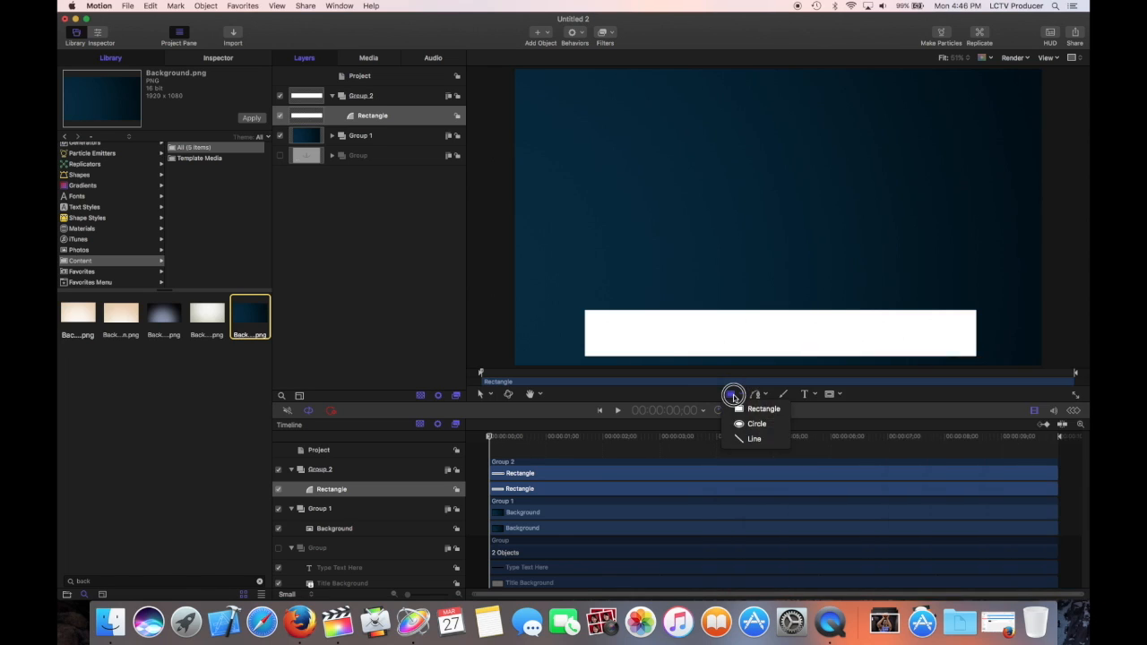
click(734, 397)
mouse_move(740, 26)
mouse_down()
mouse_move(738, 638)
mouse_move(733, 184)
mouse_move(755, 30)
mouse_up()
- Draw a closed four-point Bezier bar along the upper half of the white rectangle, with its right end slanting outward toward the top
click(758, 398)
click(767, 405)
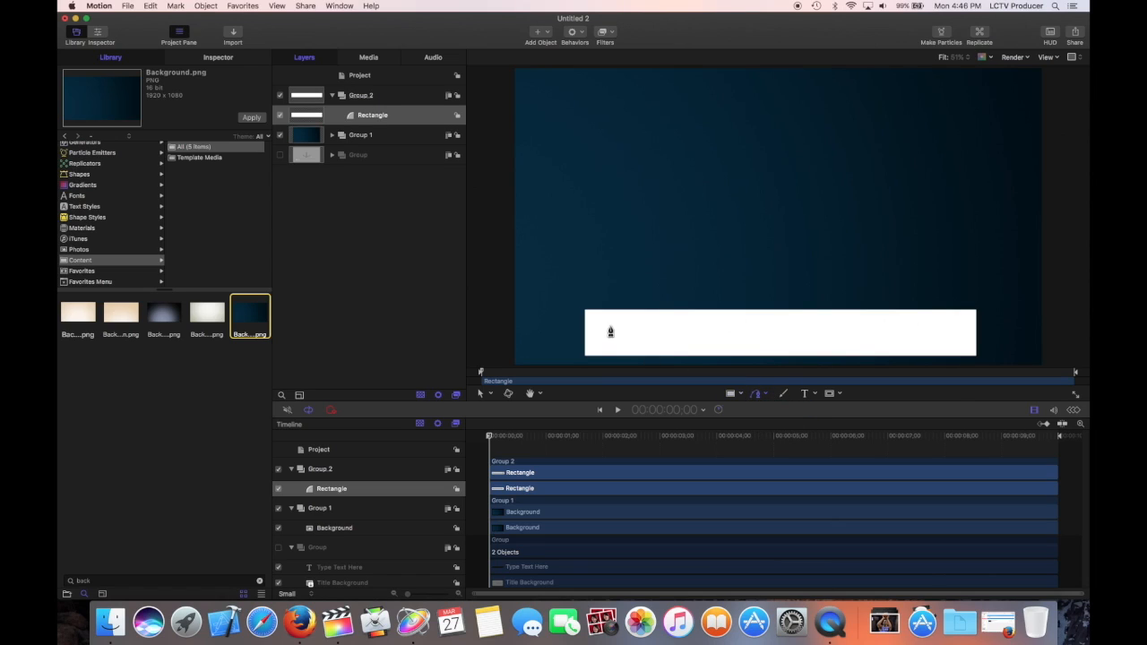
click(596, 313)
click(596, 331)
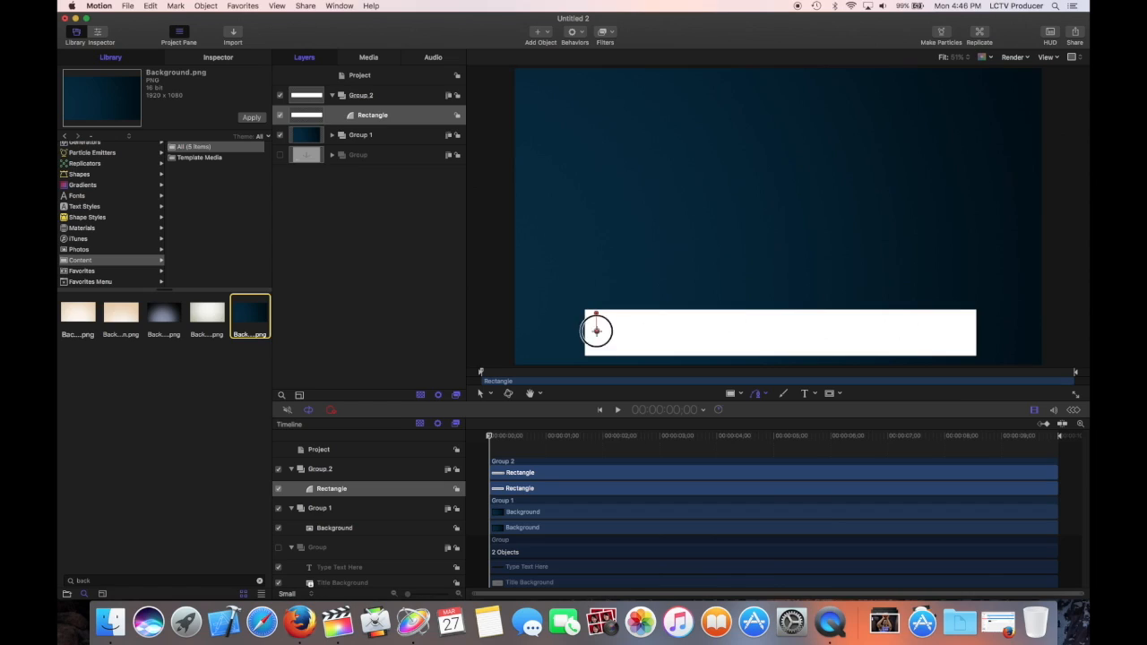
click(943, 329)
click(961, 314)
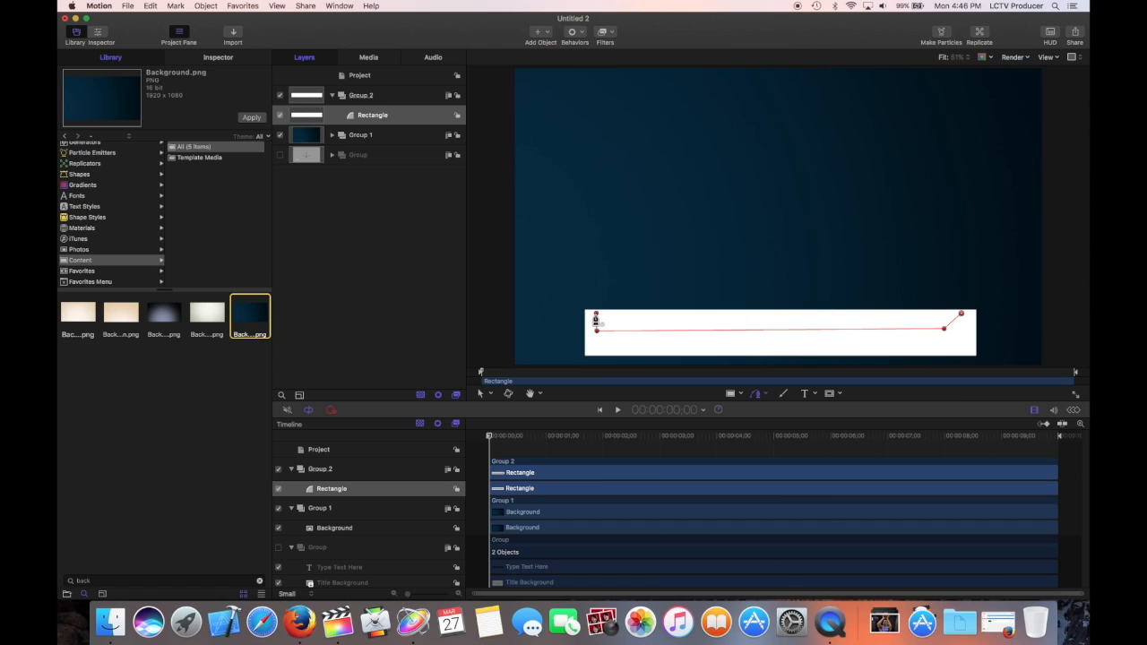
click(596, 315)
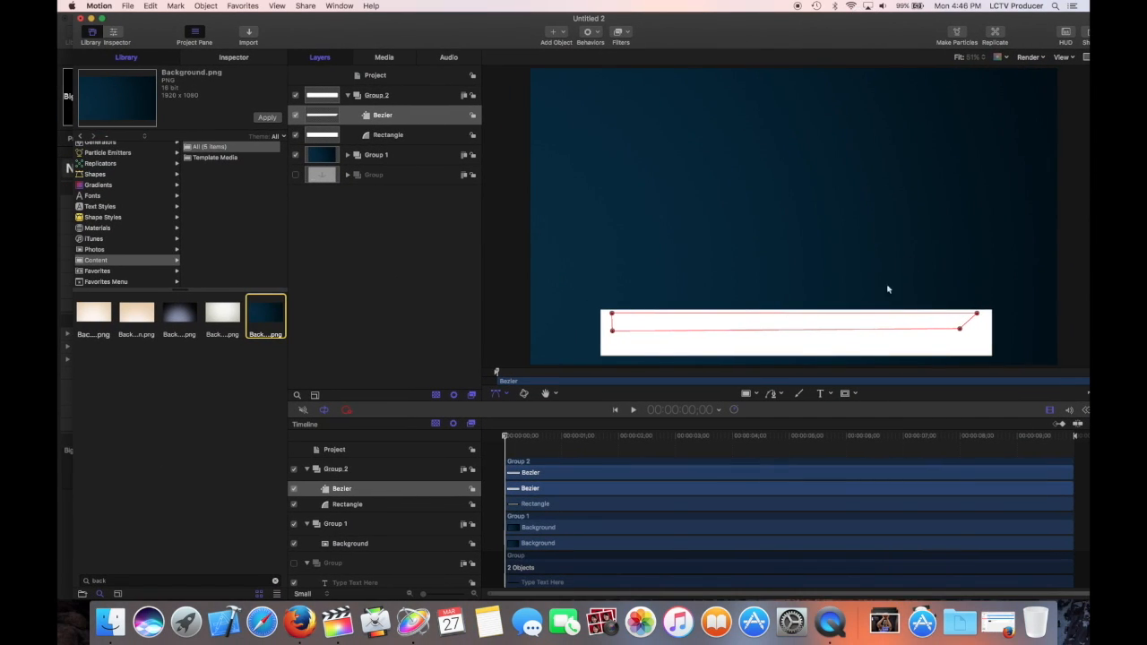
- Set the Bezier bar's fill mode to Gradient
click(332, 118)
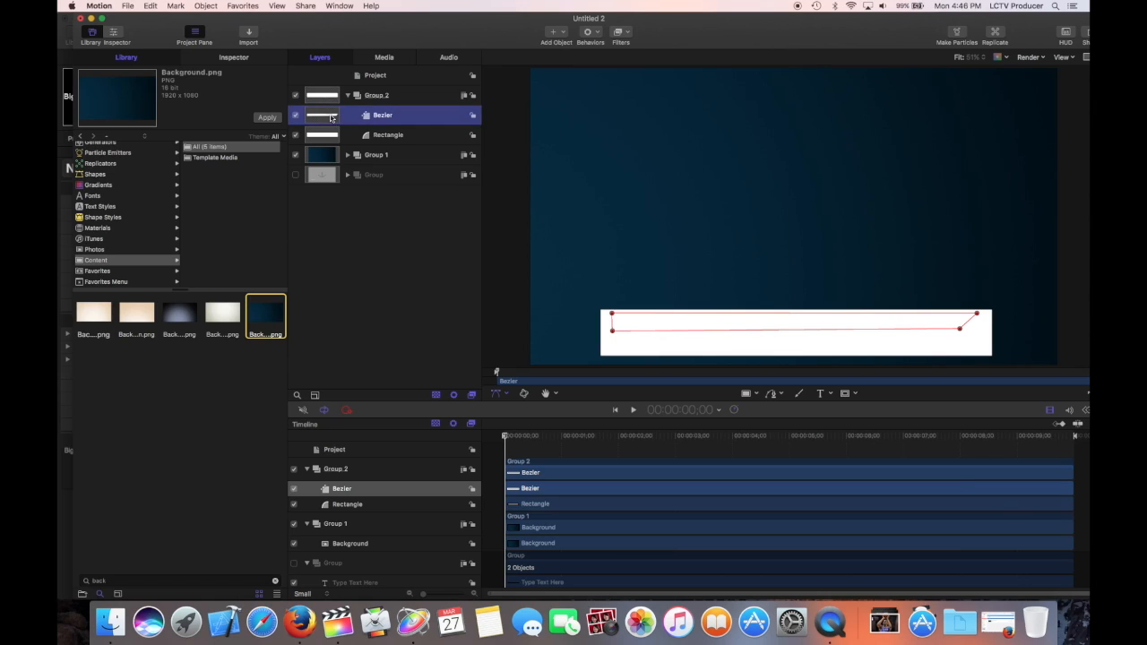
click(231, 60)
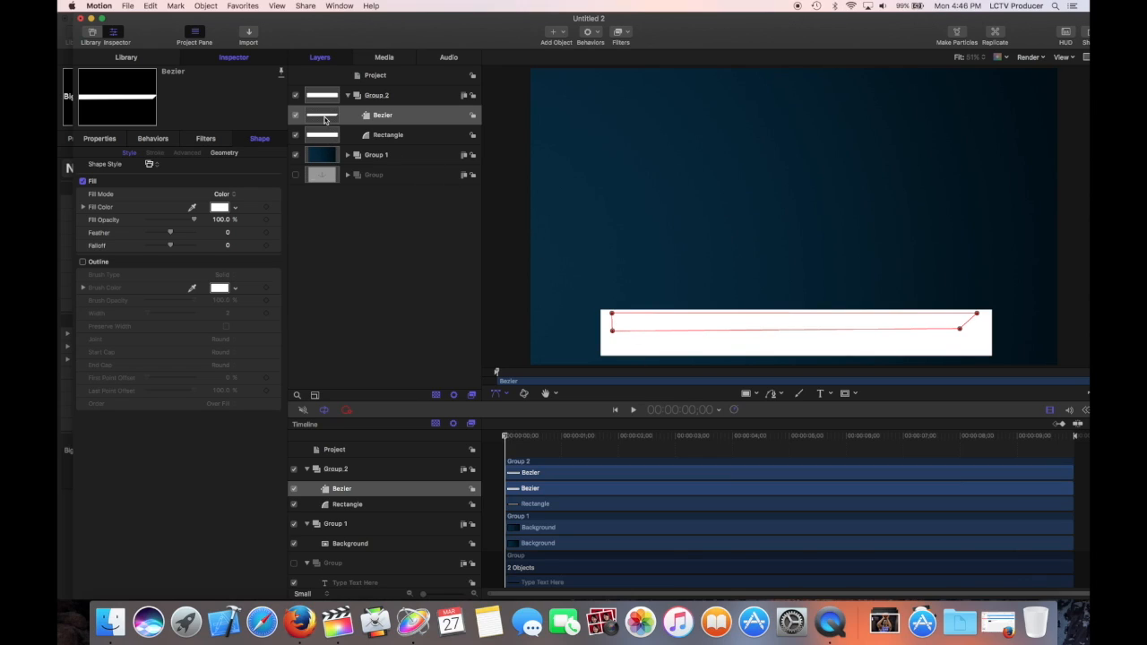
drag(344, 41, 328, 41)
click(215, 197)
click(212, 204)
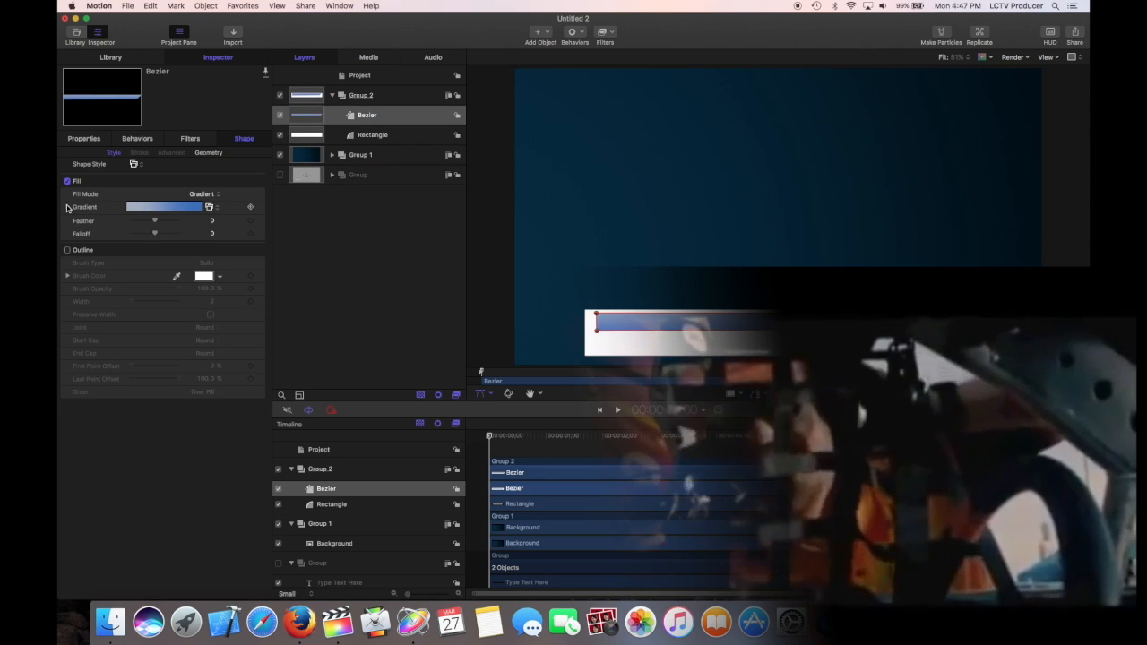
- Expand the blue Bezier bar's gradient settings and nudge its lower-right control point down to level the bottom edge
click(67, 208)
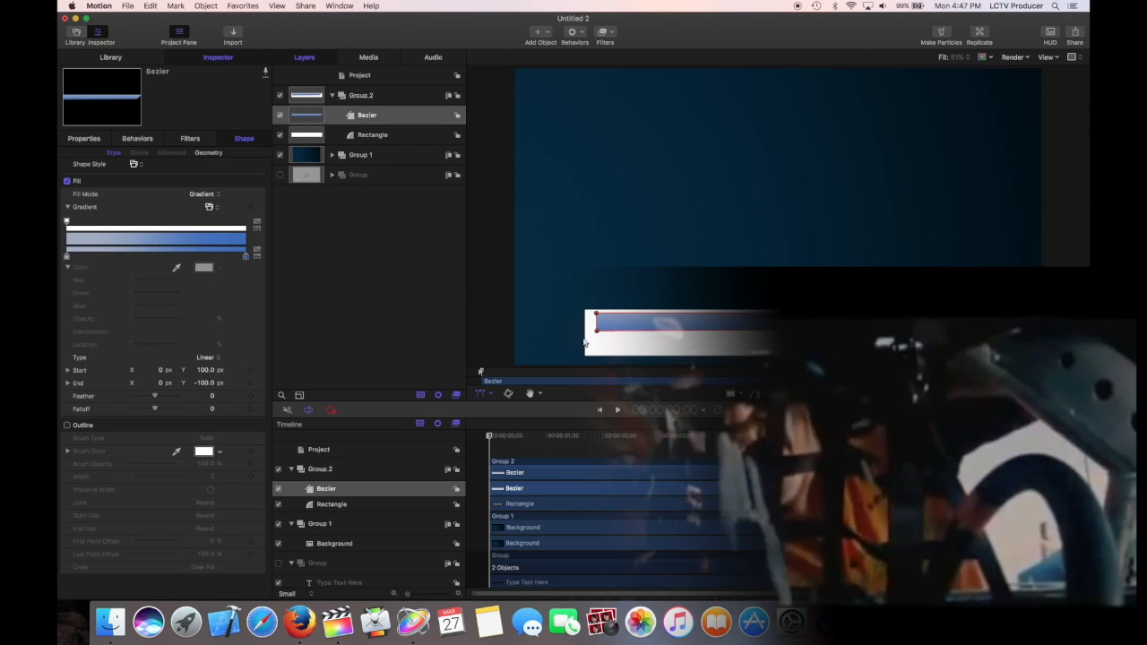
click(944, 330)
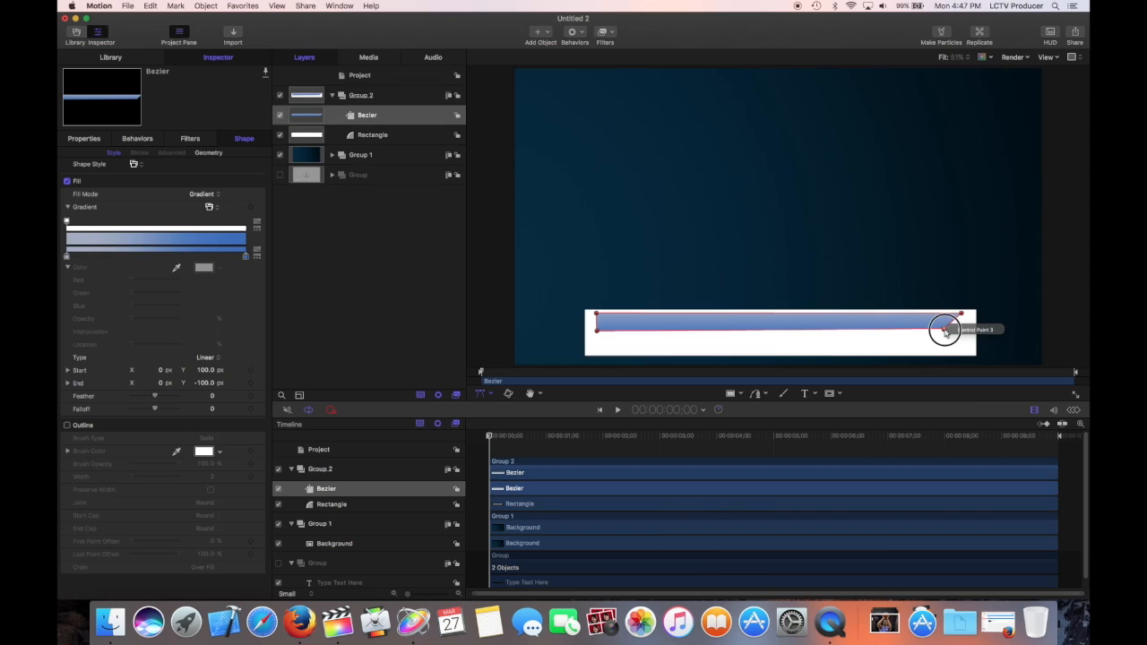
drag(944, 330, 945, 332)
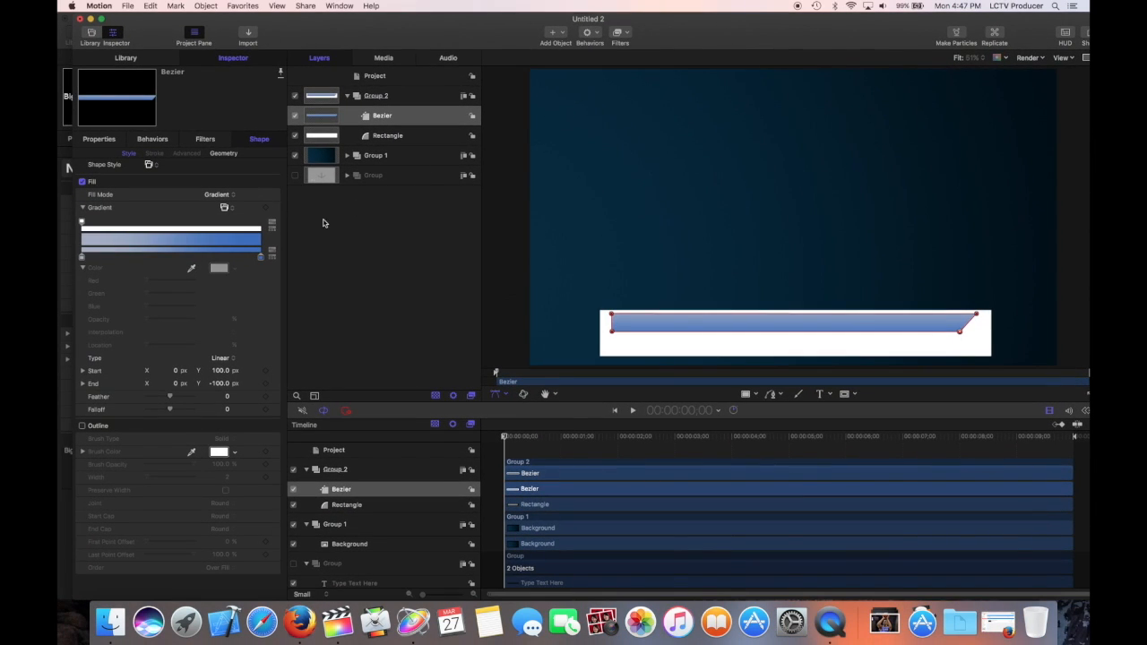
- Set the end color of the upper Bezier bar's gradient to Ocean blue and close the color picker
click(260, 258)
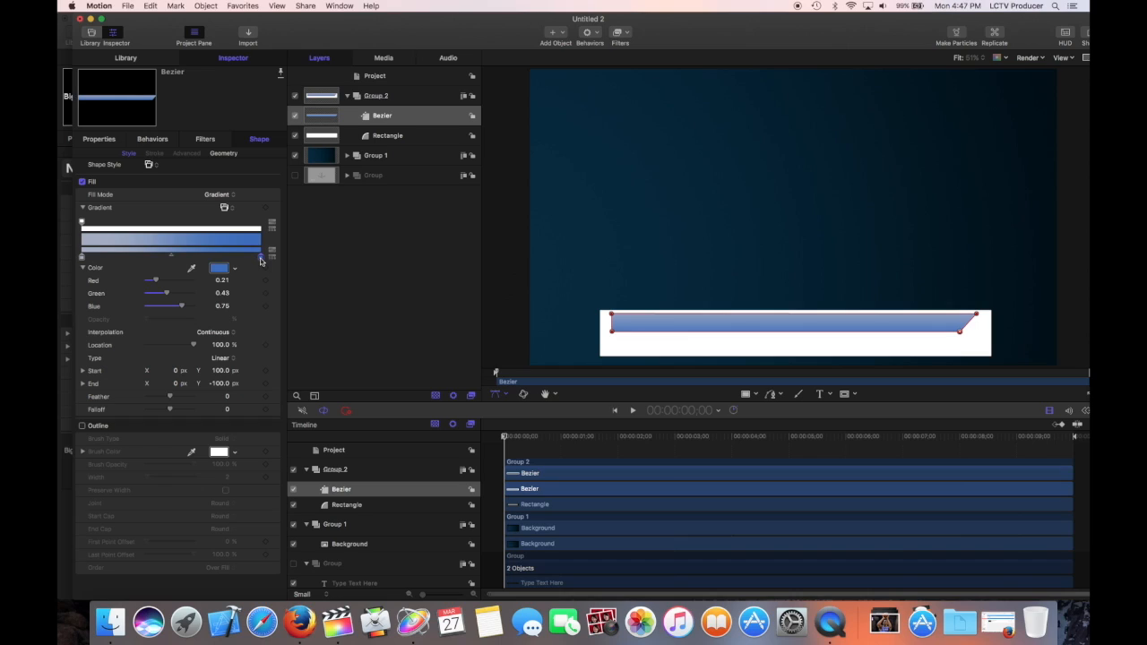
click(220, 270)
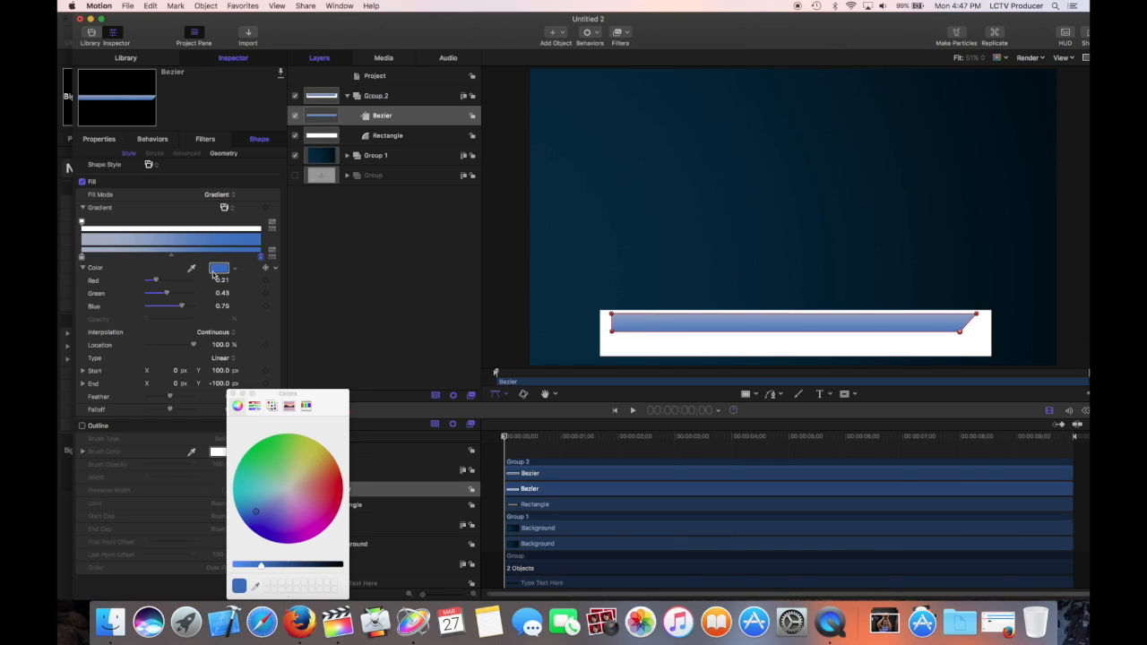
click(305, 406)
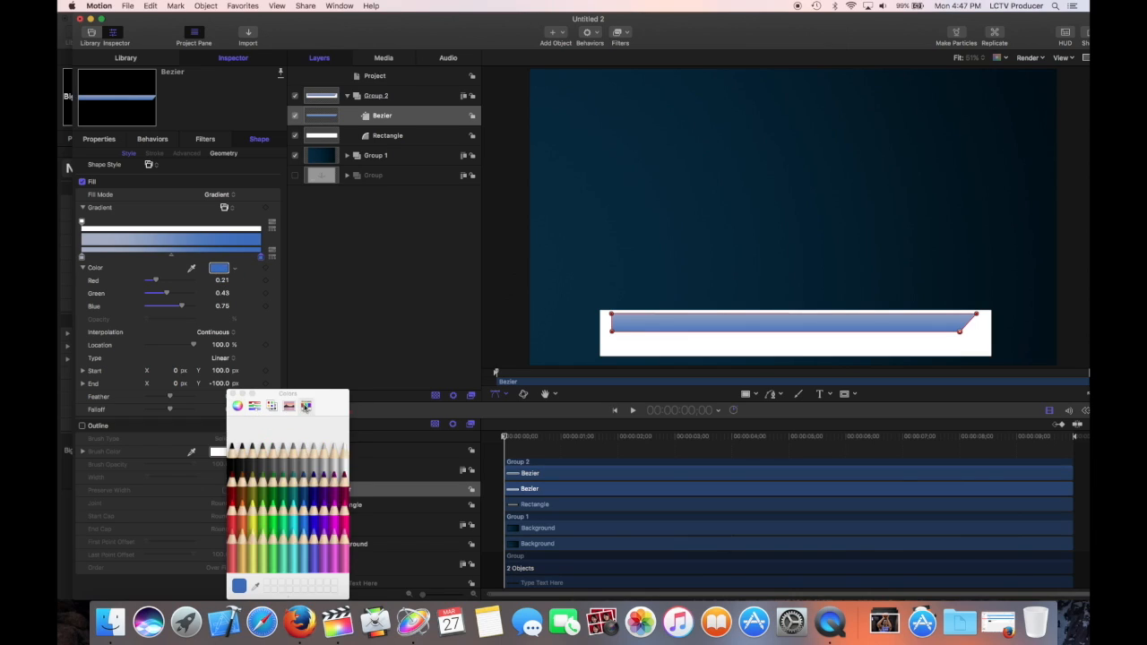
click(305, 496)
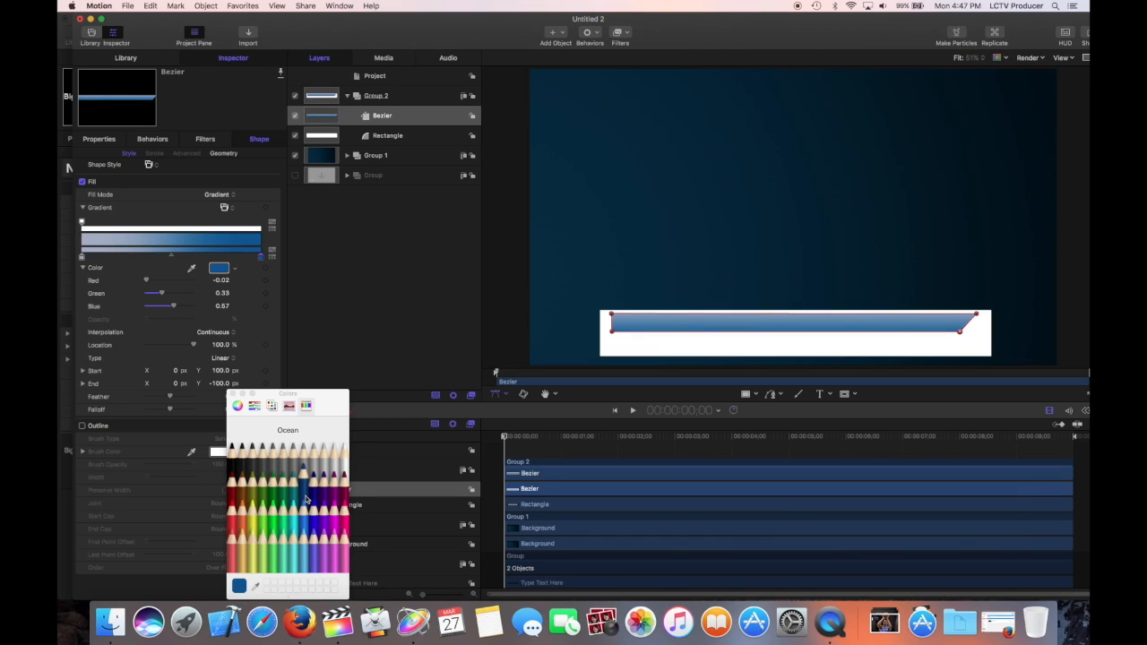
click(319, 117)
click(230, 393)
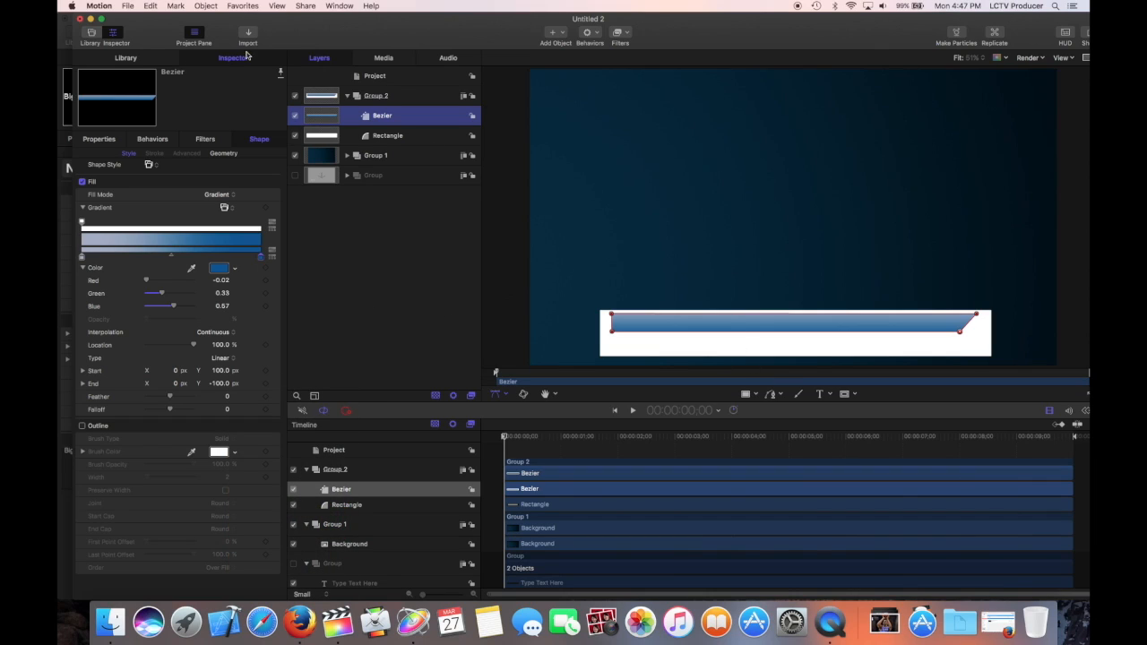
- Draw a closed four-point Bezier bar along the lower half of the white rectangle, with its right end slanting outward toward the bottom
right_click(316, 117)
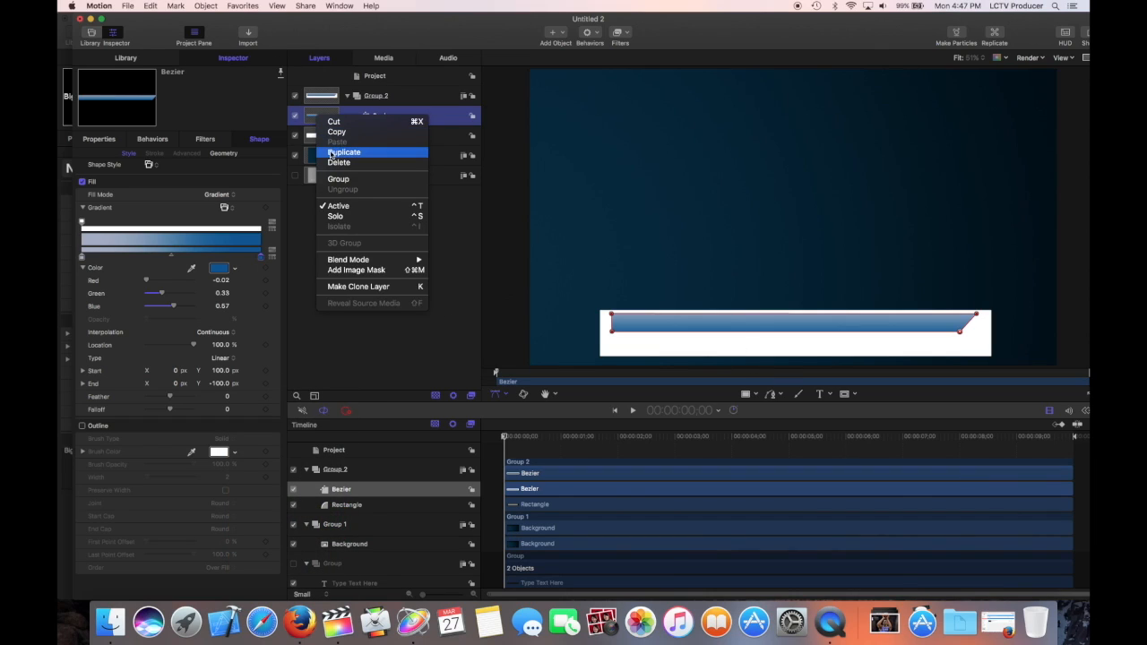
click(359, 339)
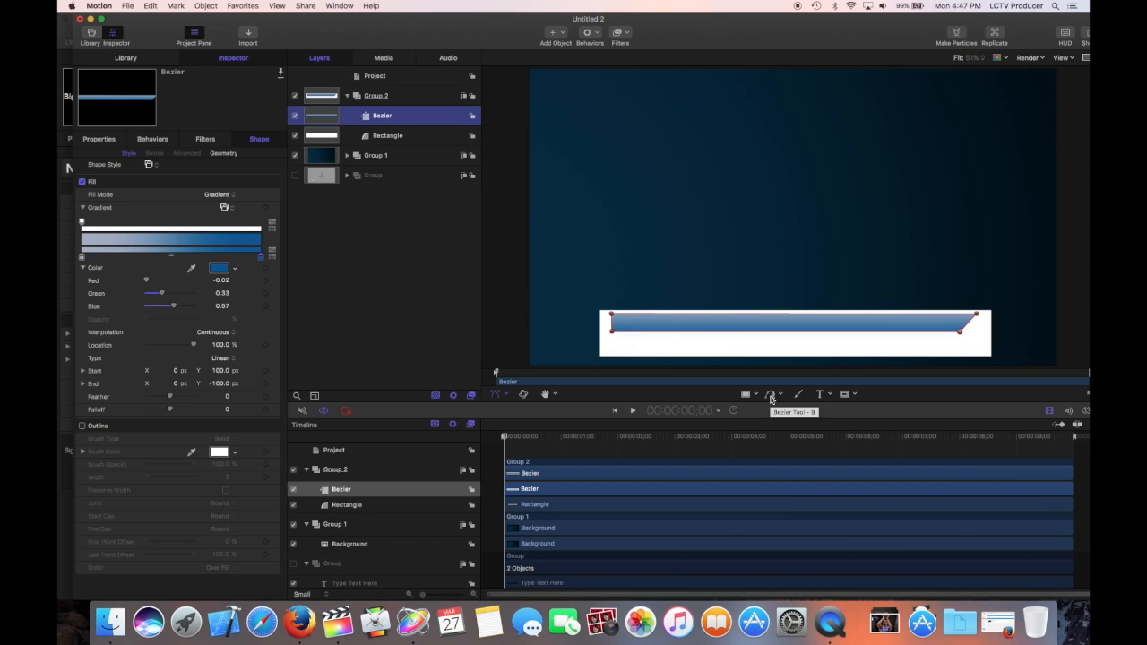
click(770, 397)
click(612, 345)
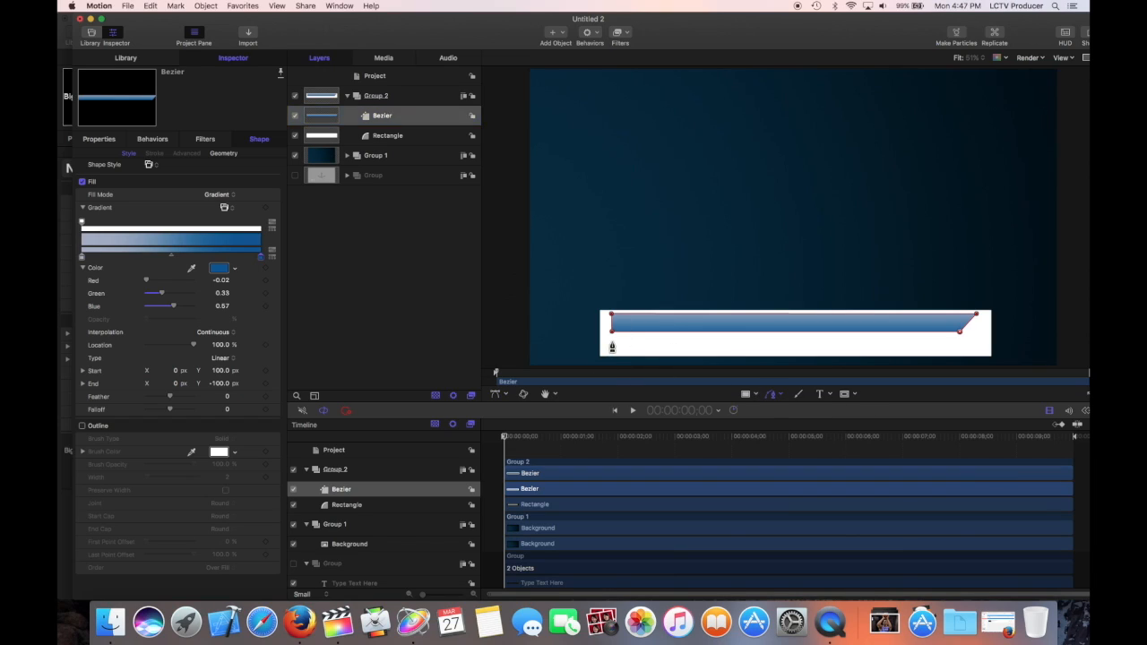
click(610, 353)
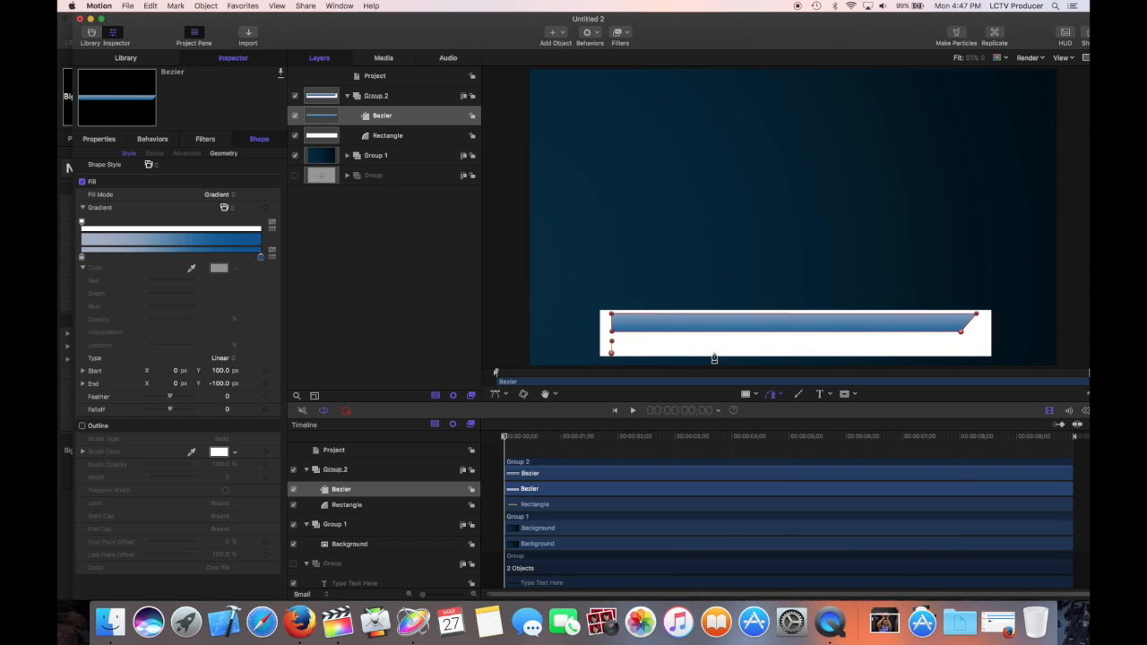
drag(930, 39, 912, 356)
drag(911, 381, 930, 6)
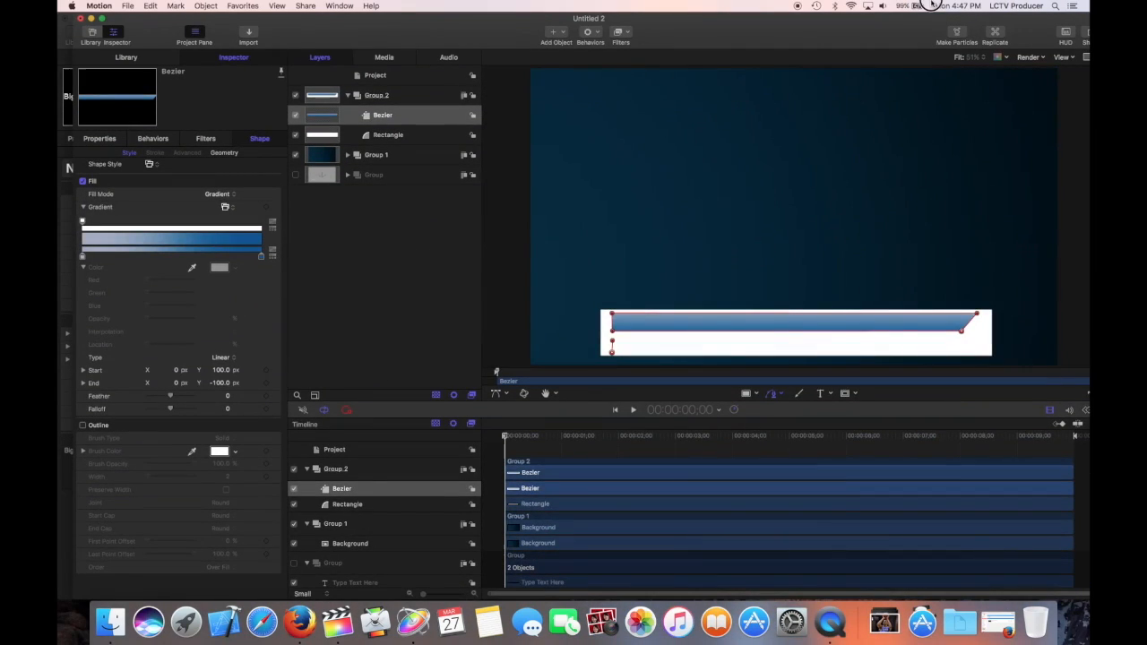
click(990, 353)
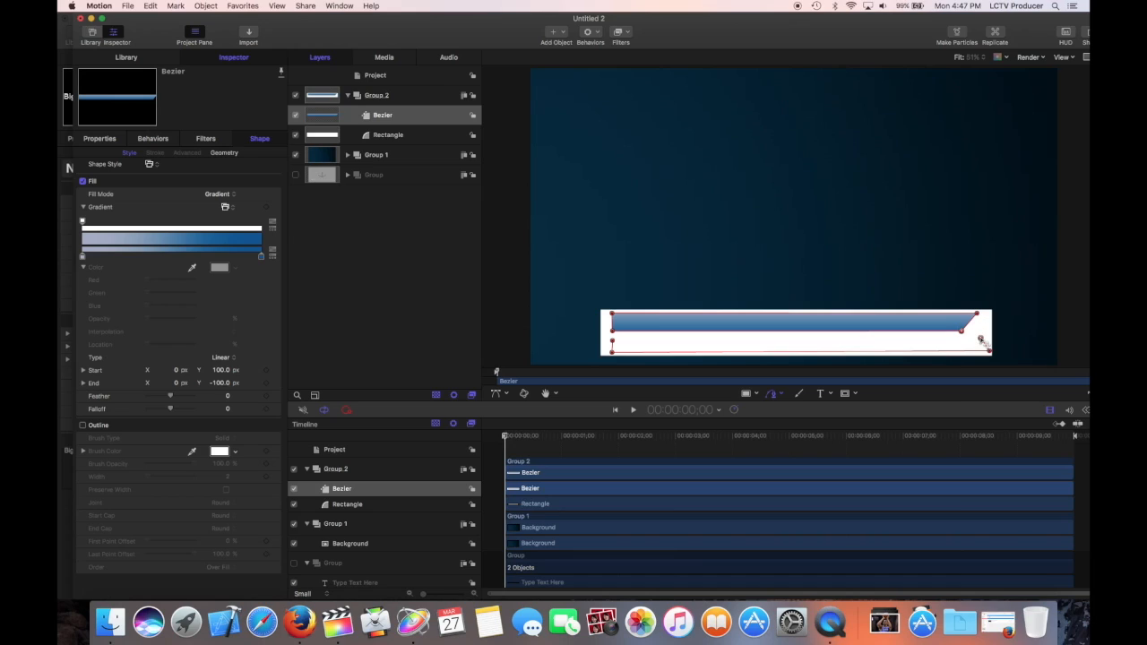
click(612, 345)
mouse_move(980, 338)
mouse_down()
mouse_move(993, 355)
mouse_move(980, 340)
mouse_up()
drag(752, 347, 752, 344)
- Fill the lower Bezier bar with a gradient running from Cayenne red to black, and deselect it
click(224, 194)
click(229, 205)
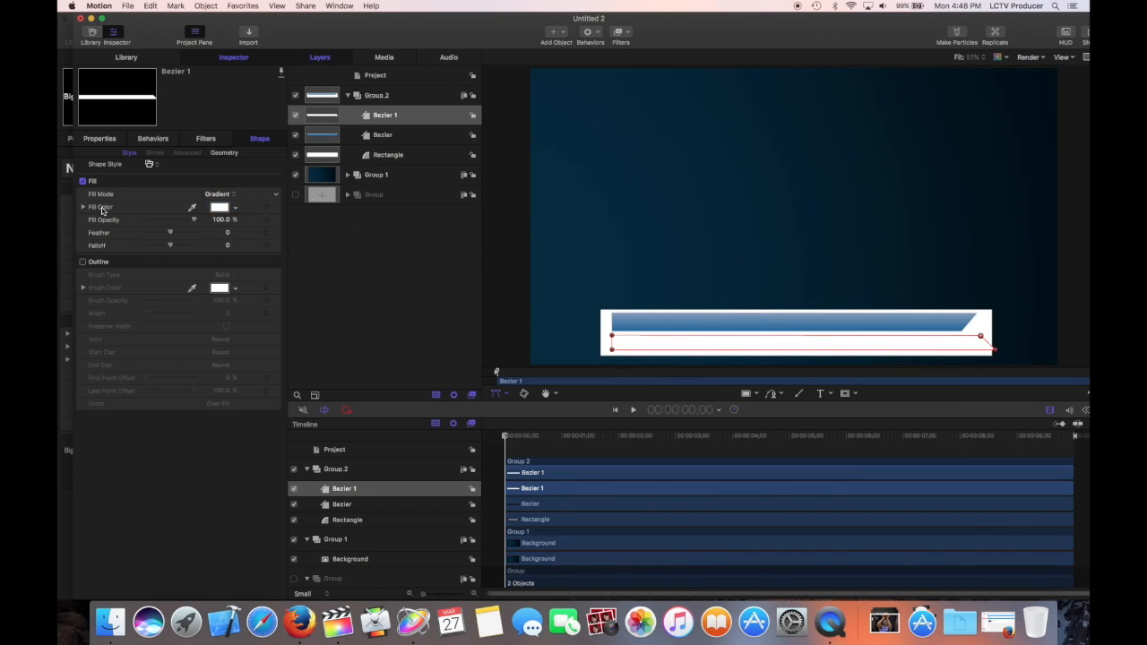
click(261, 257)
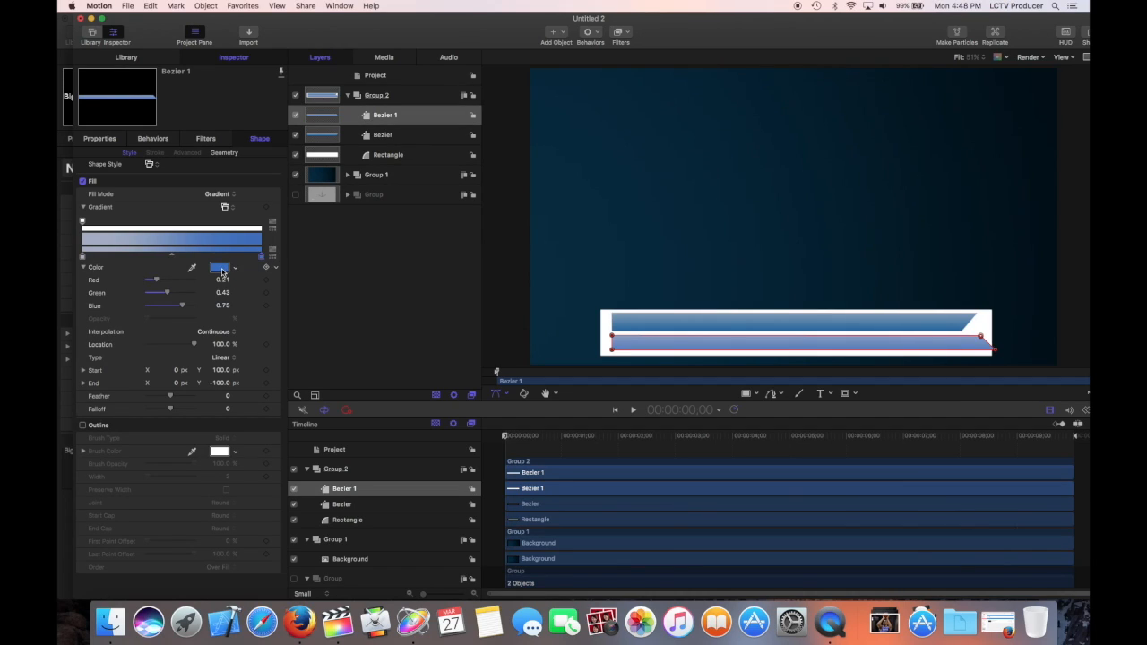
click(221, 269)
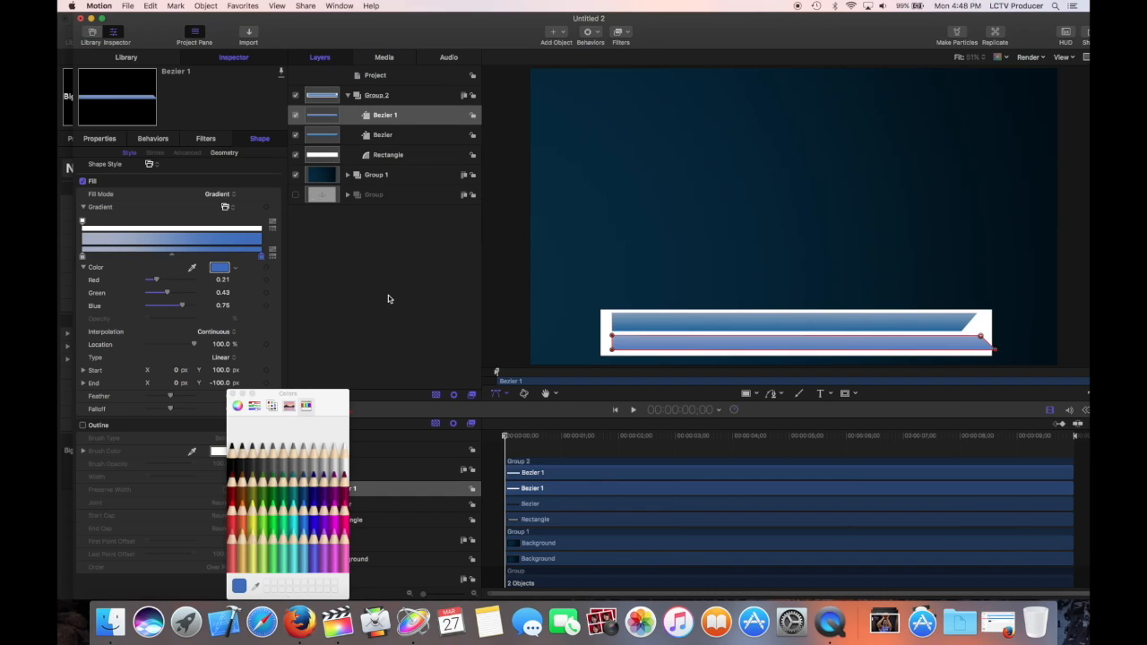
click(231, 459)
click(80, 258)
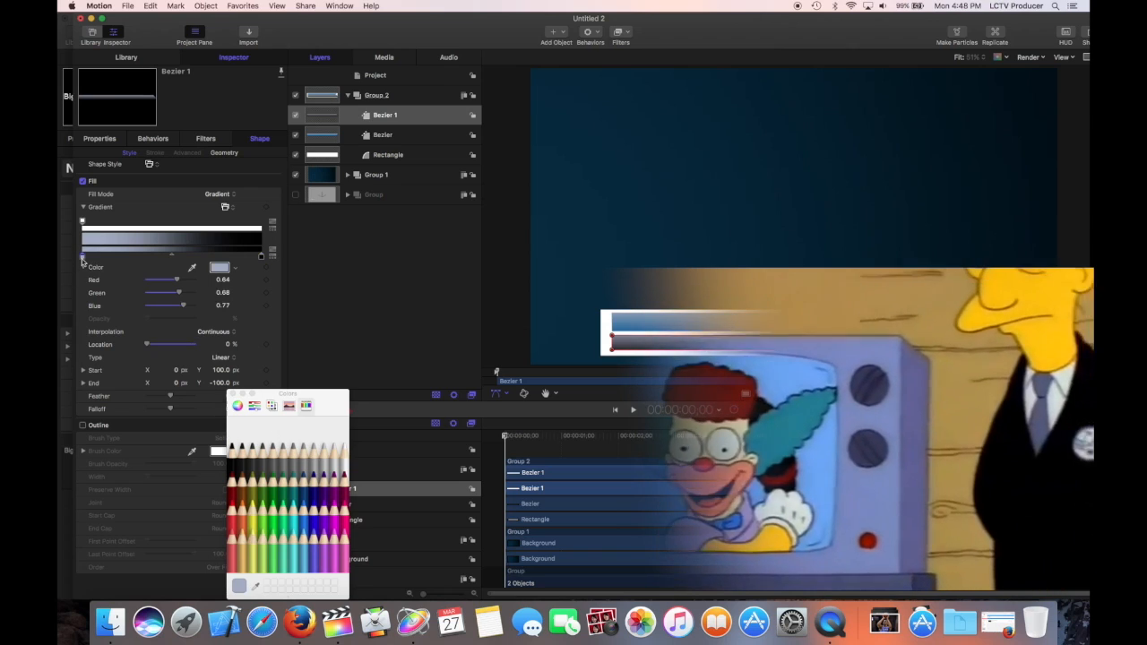
click(233, 496)
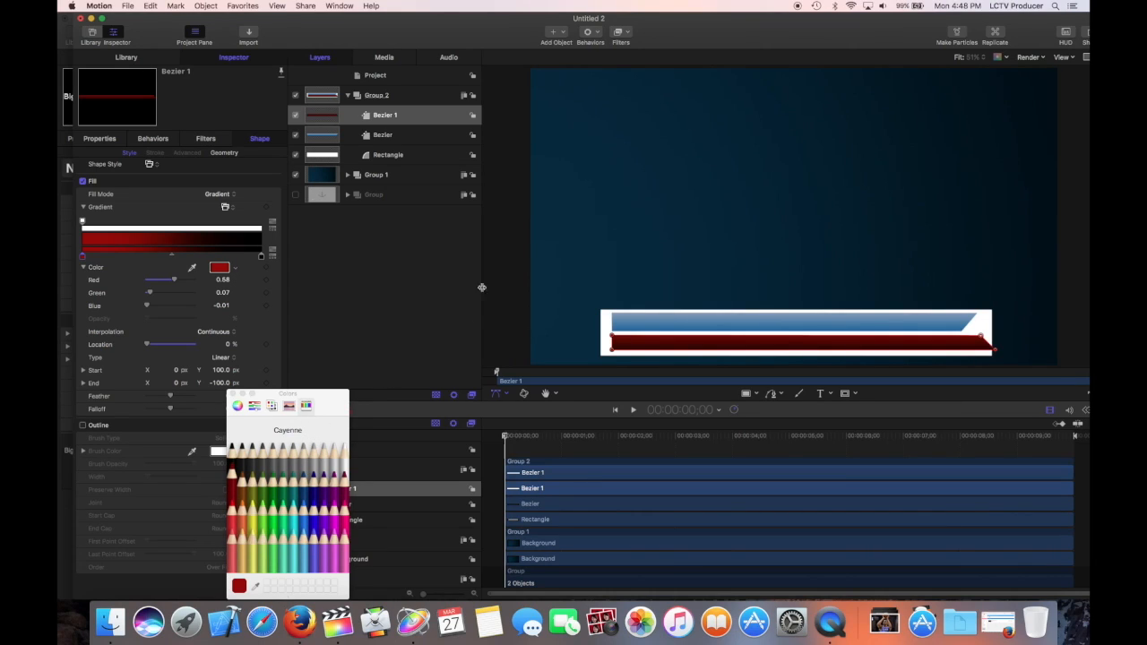
click(653, 271)
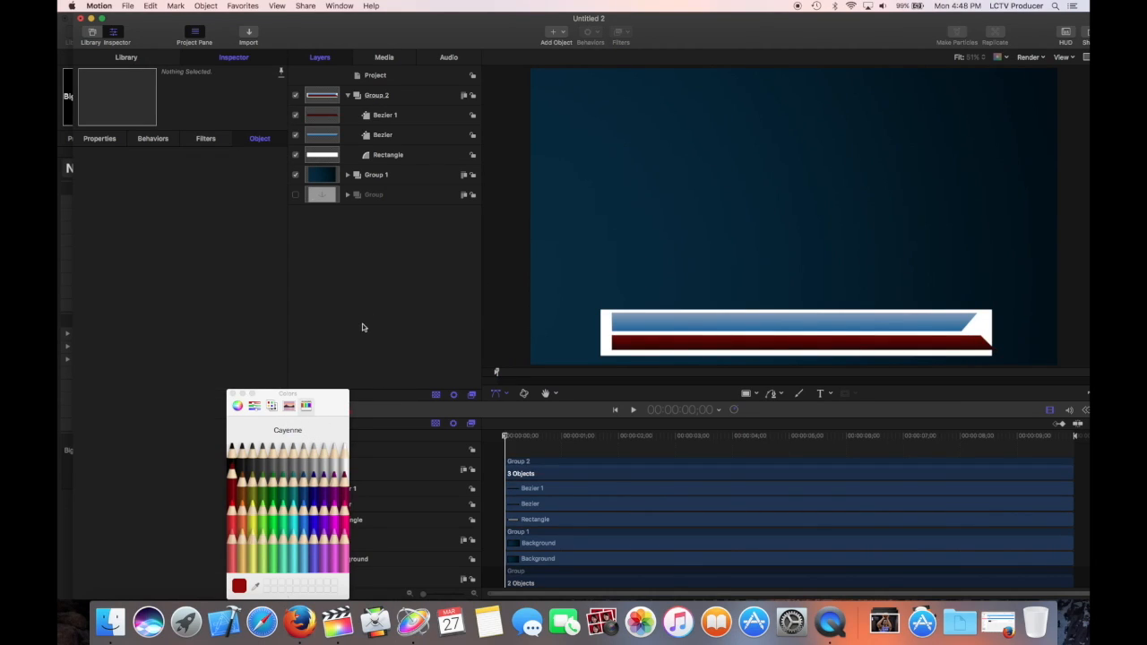
- Collapse Group 2, add another empty group above it and select the new group
click(347, 96)
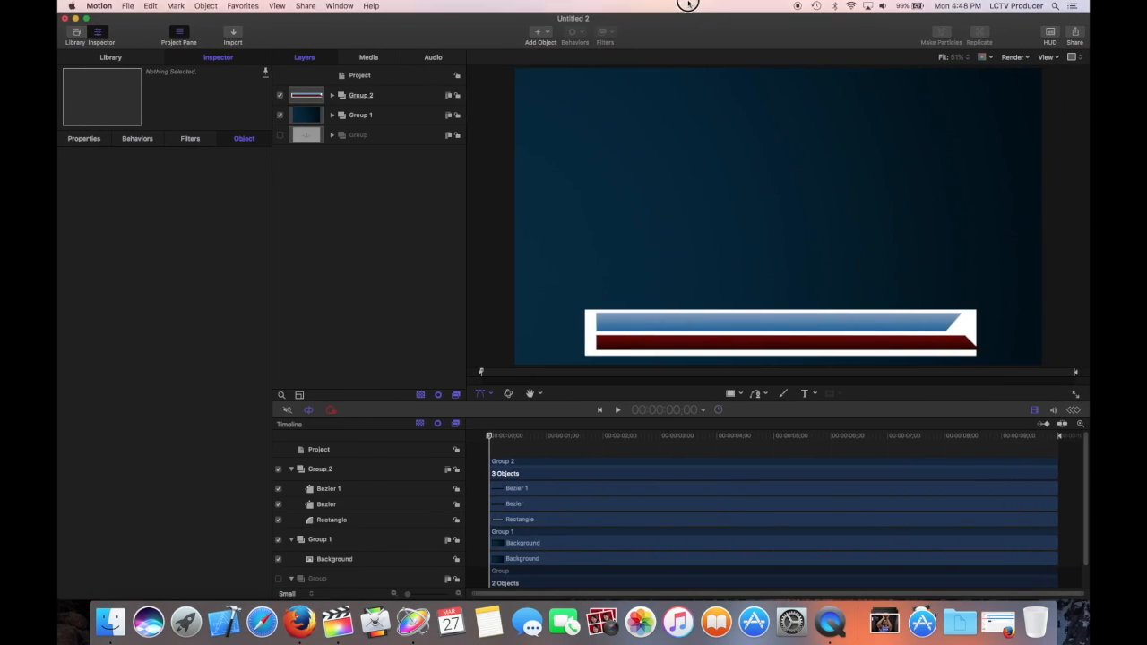
key(ctrl+Up)
click(450, 153)
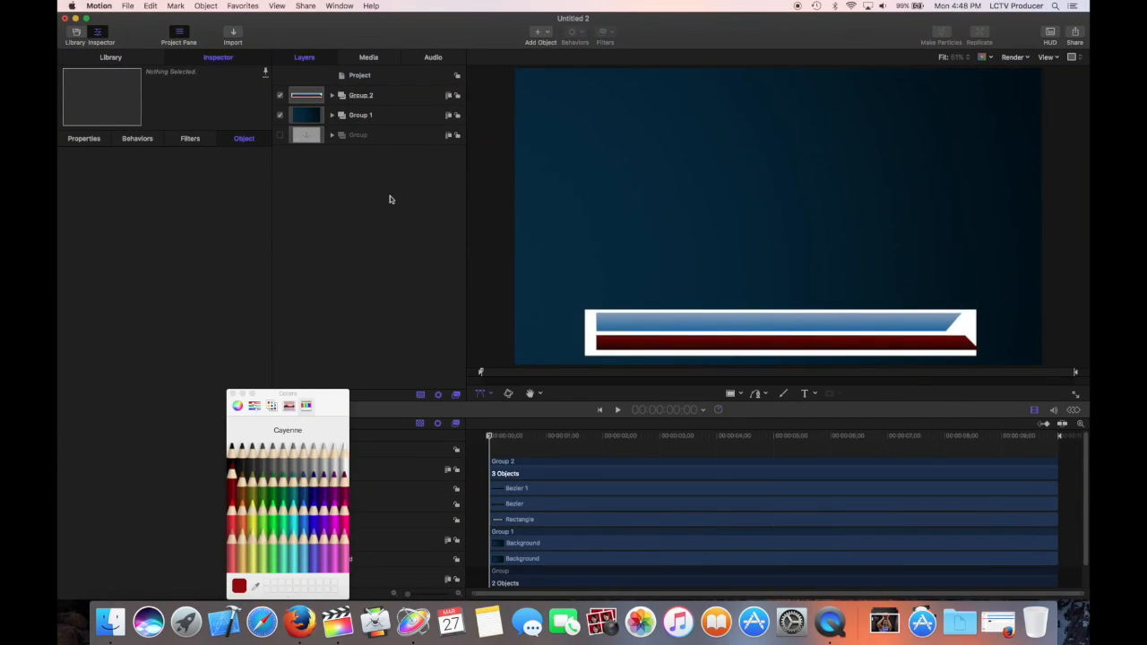
click(537, 33)
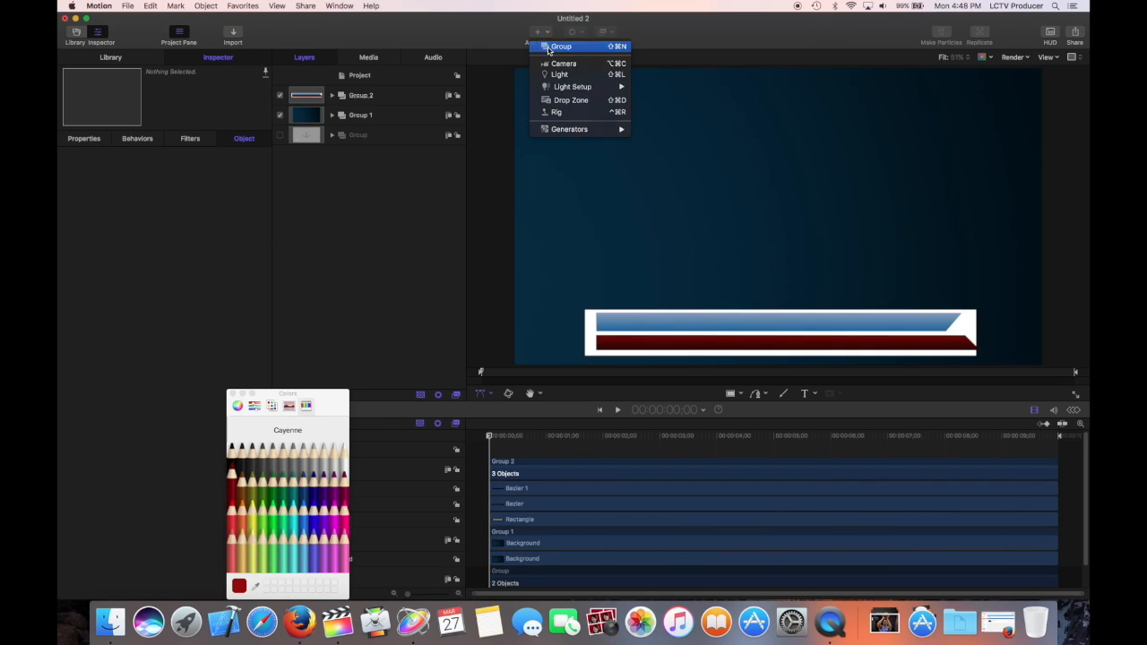
click(549, 48)
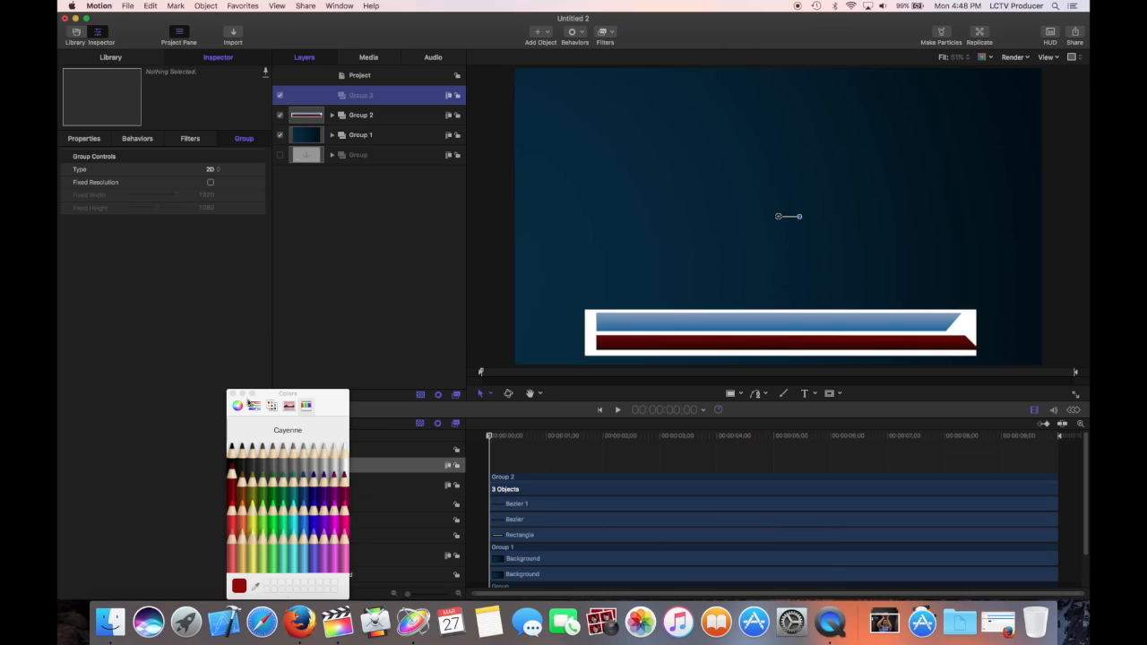
click(323, 319)
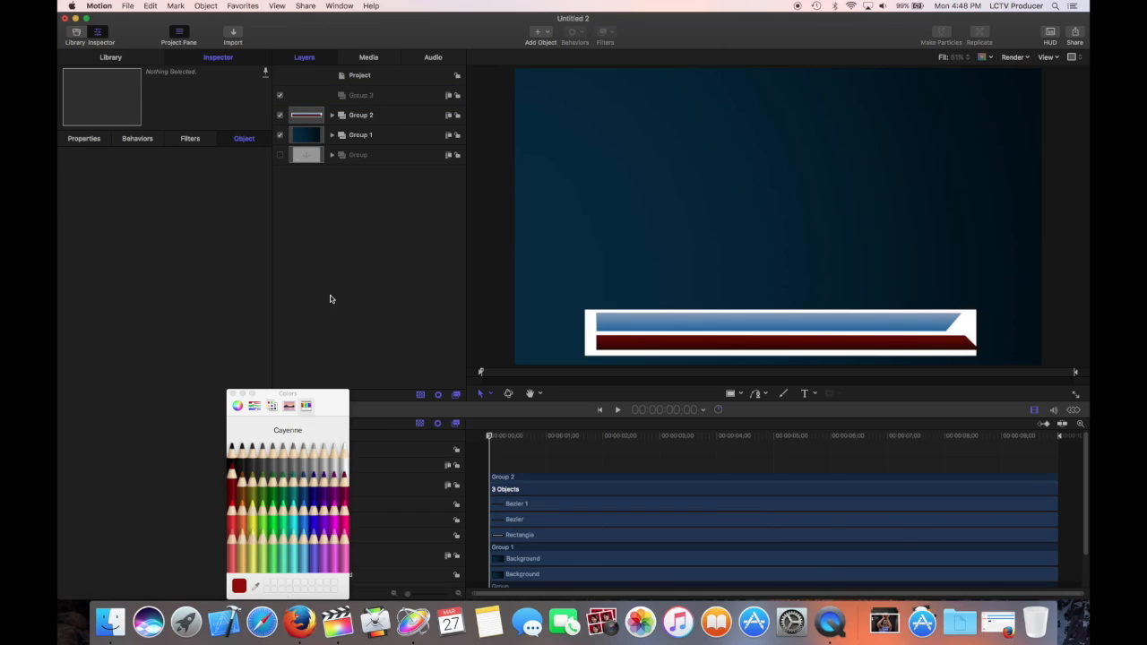
click(308, 96)
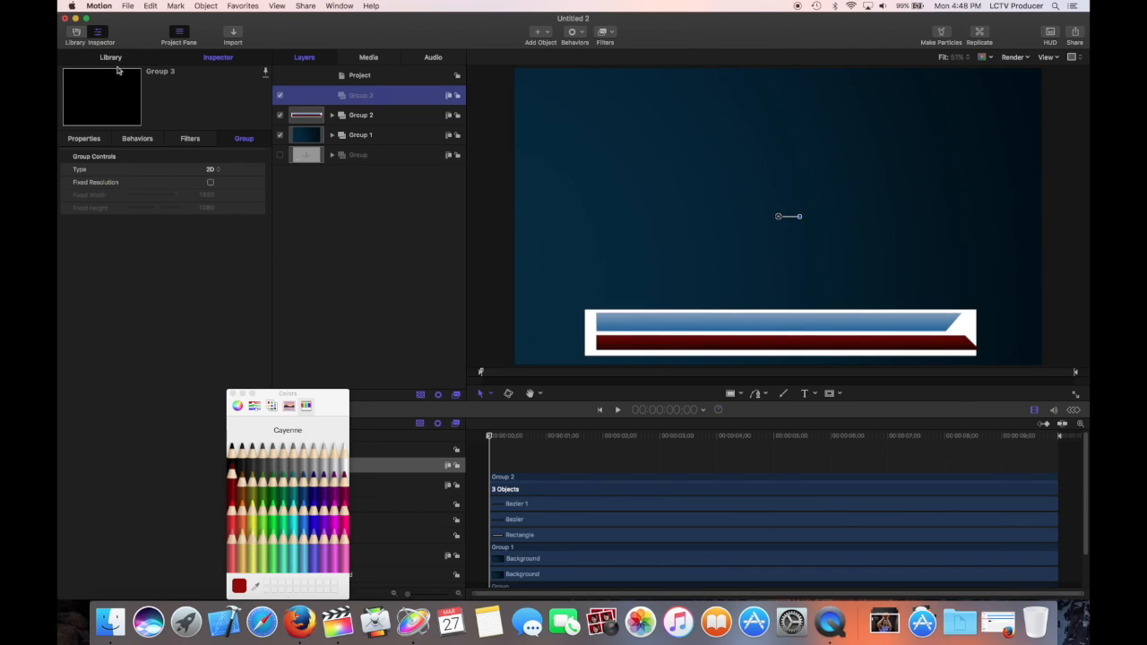
- Search the library's Content for "eart" and place the Earth Transparent globe in Group 3 over the left end of the bars
drag(329, 400, 449, 170)
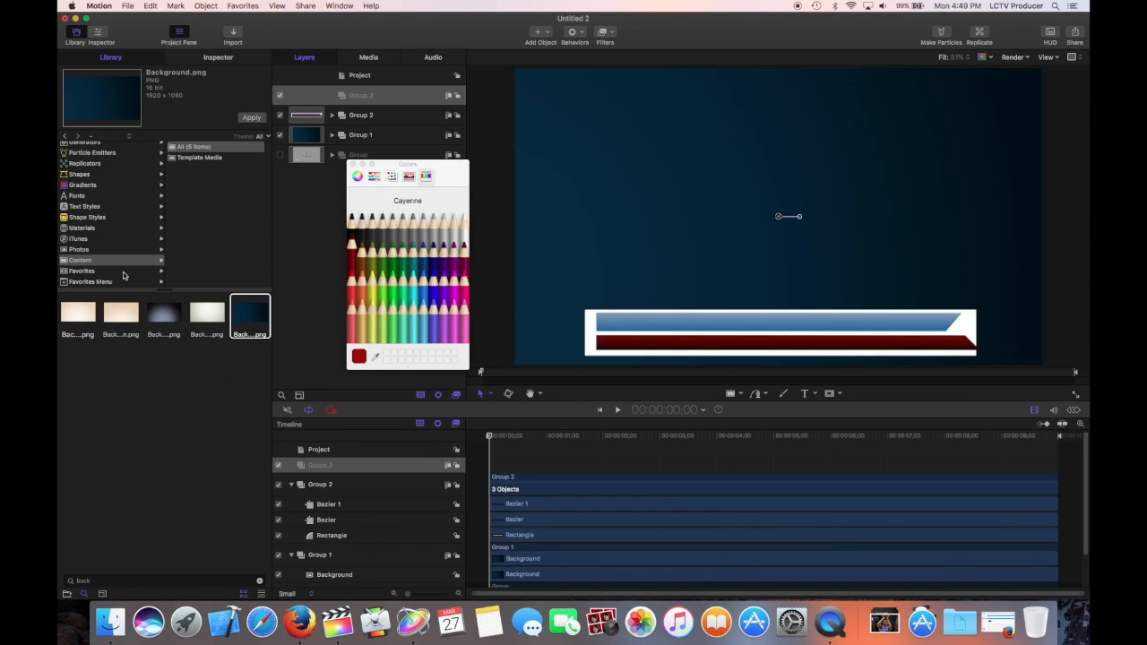
click(94, 260)
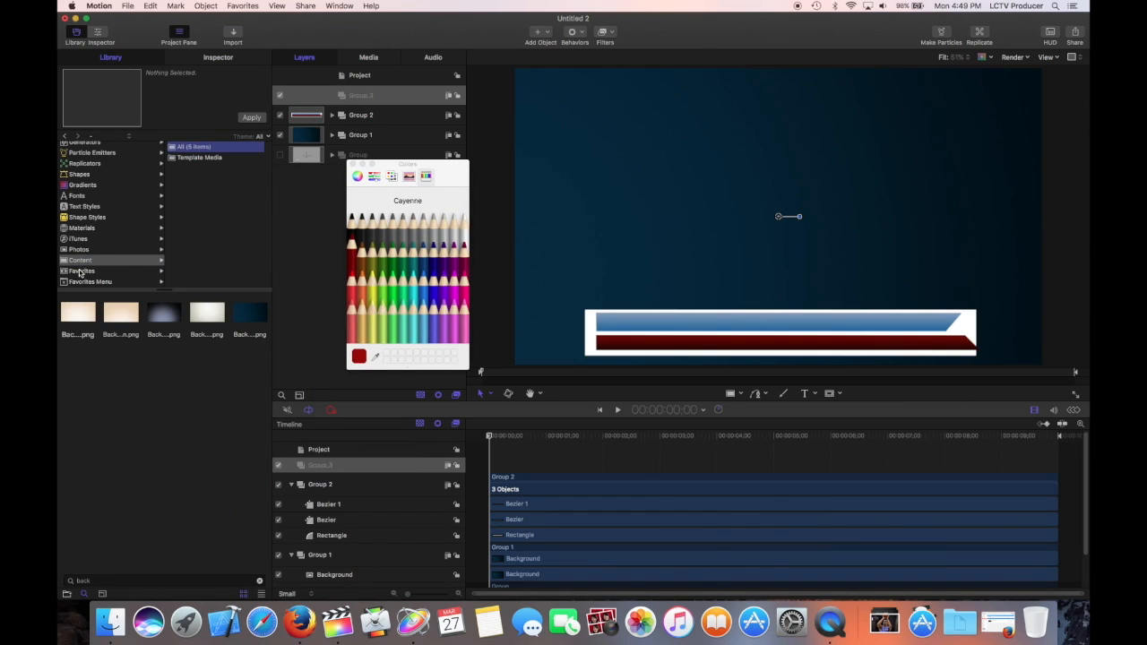
double_click(113, 581)
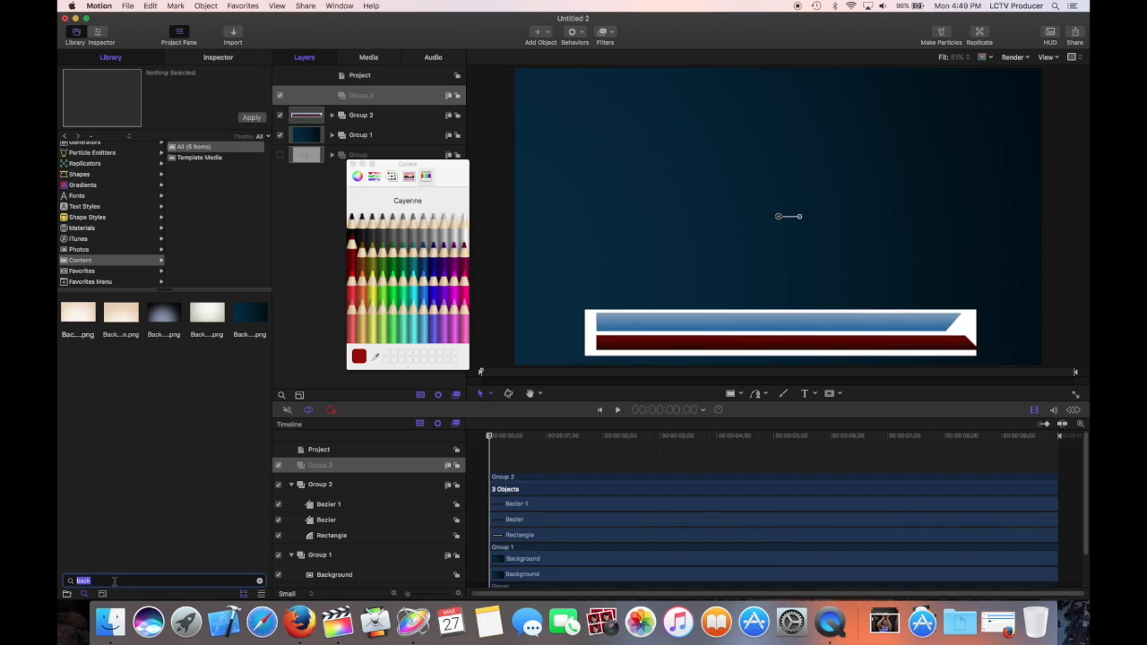
text(l)
text(art)
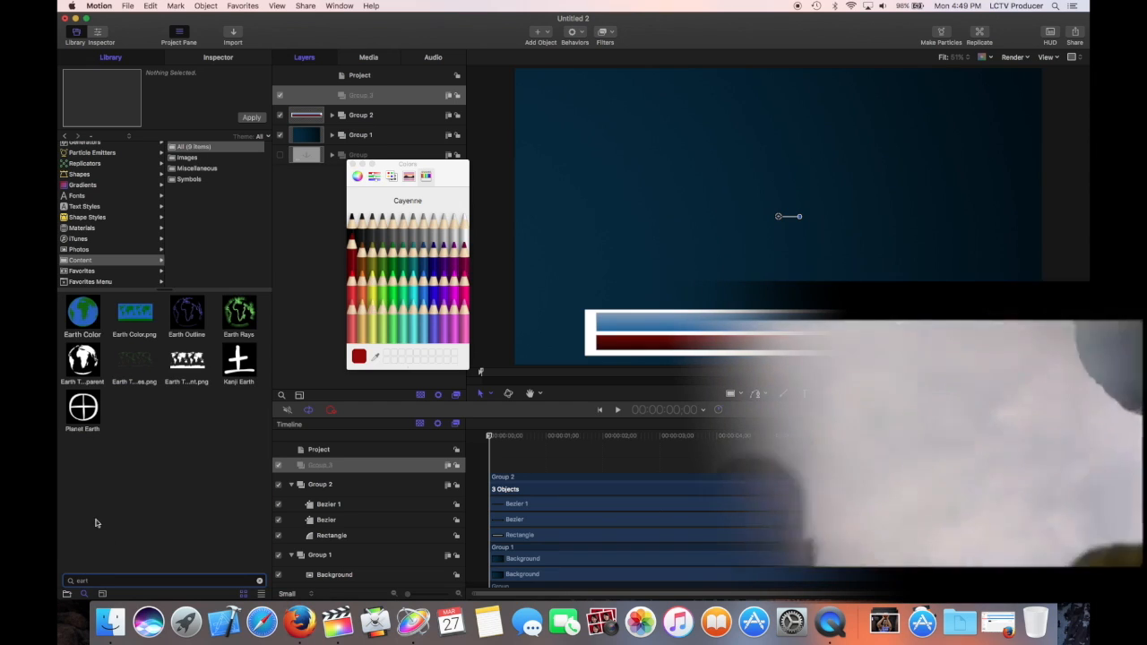
click(72, 381)
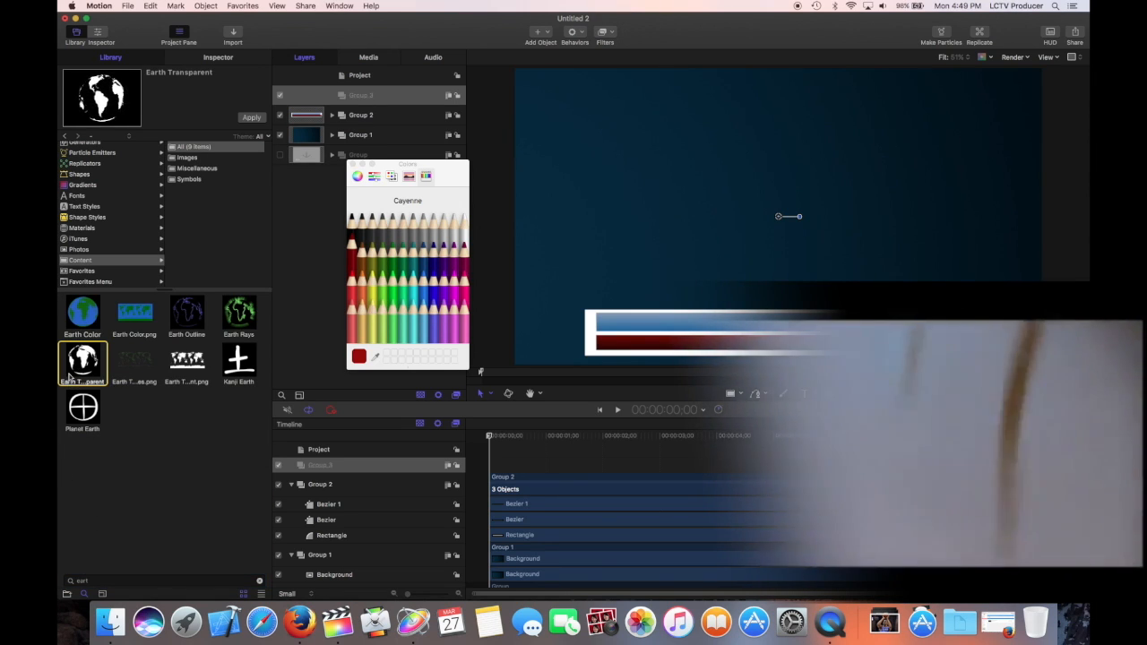
drag(79, 363, 614, 300)
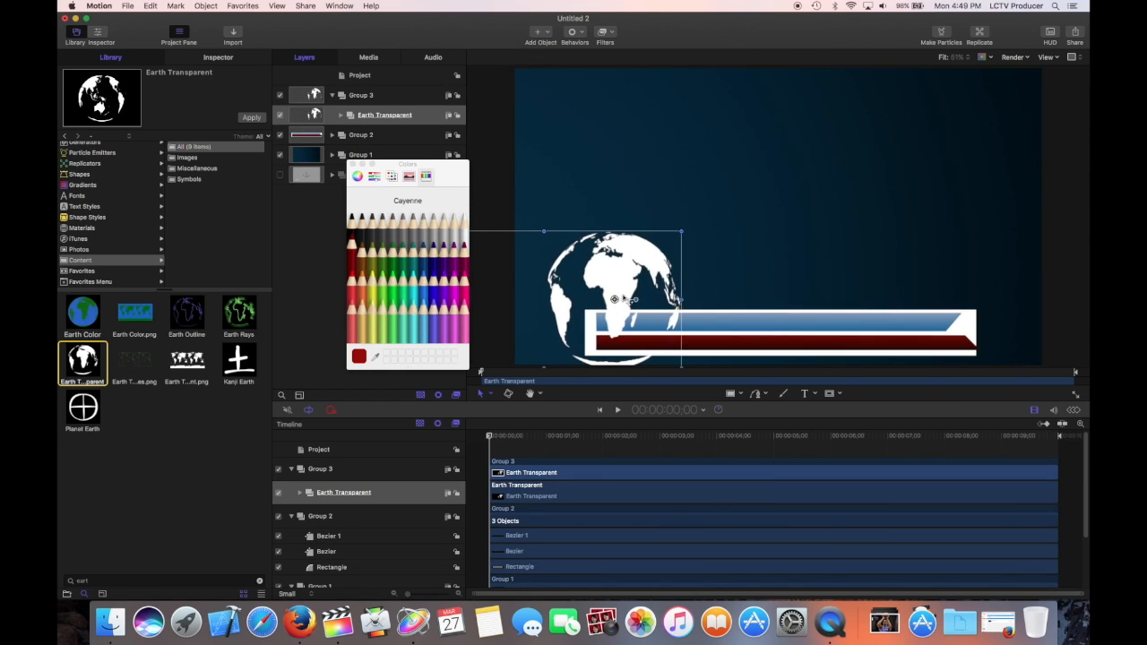
- Scale the globe down to about half size, seat it on the left end of the bars, and close the color picker
drag(687, 235, 609, 300)
drag(588, 316, 593, 319)
drag(782, 39, 768, 5)
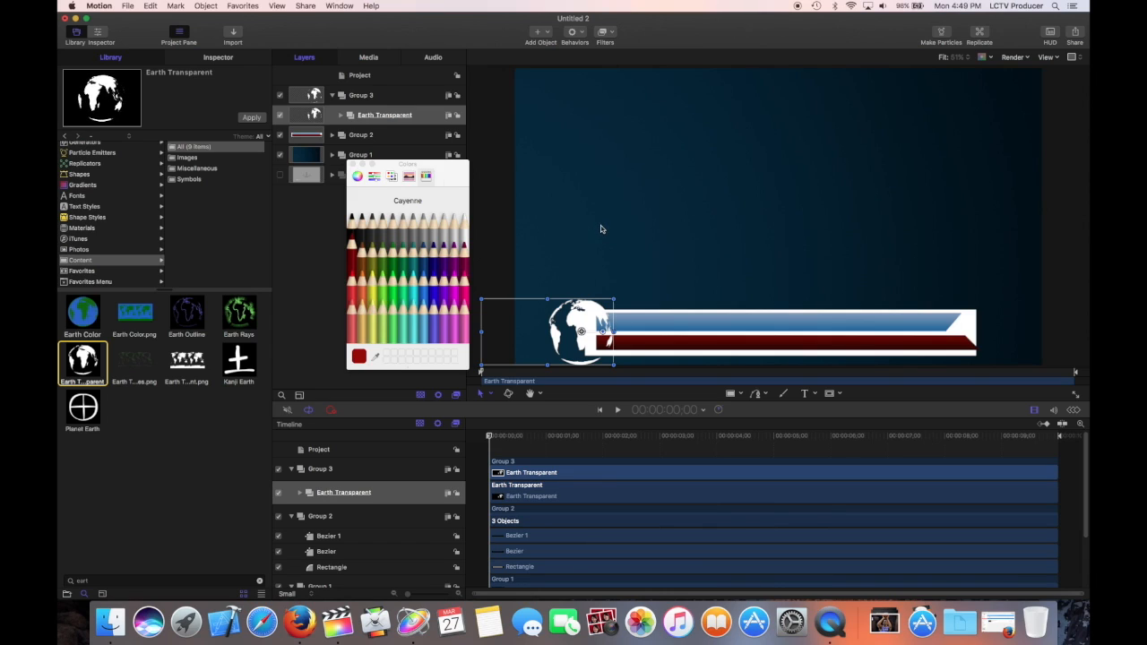
click(352, 165)
- Add a Hue/Saturation filter to Earth Transparent, set its Value to 0, and collapse Group 3
click(309, 119)
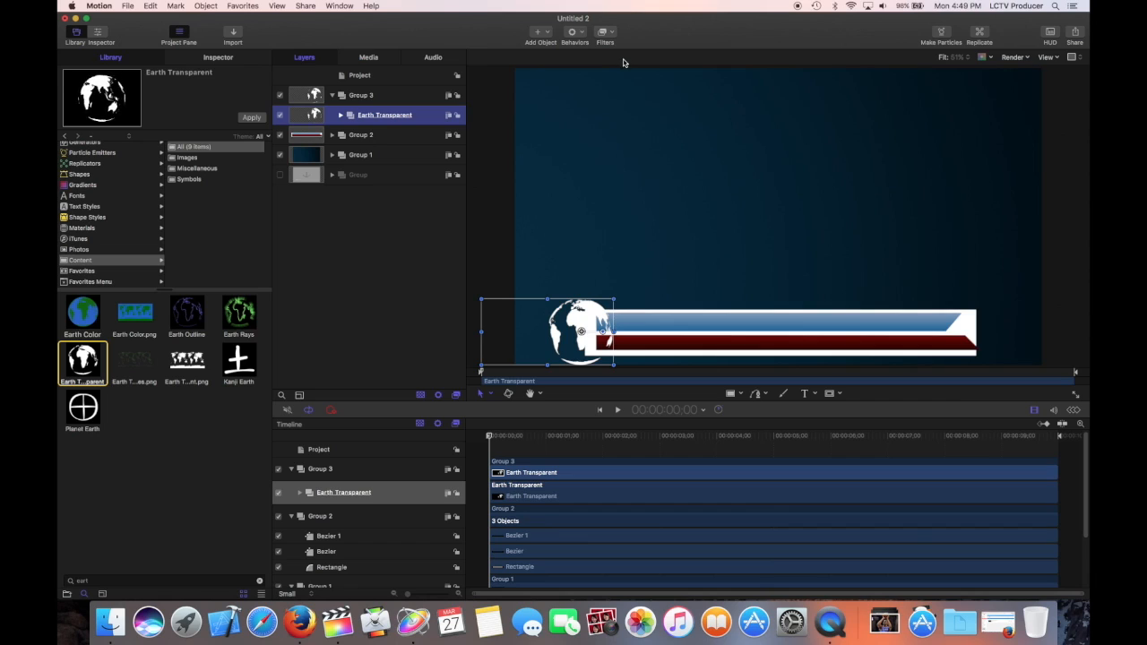
click(608, 36)
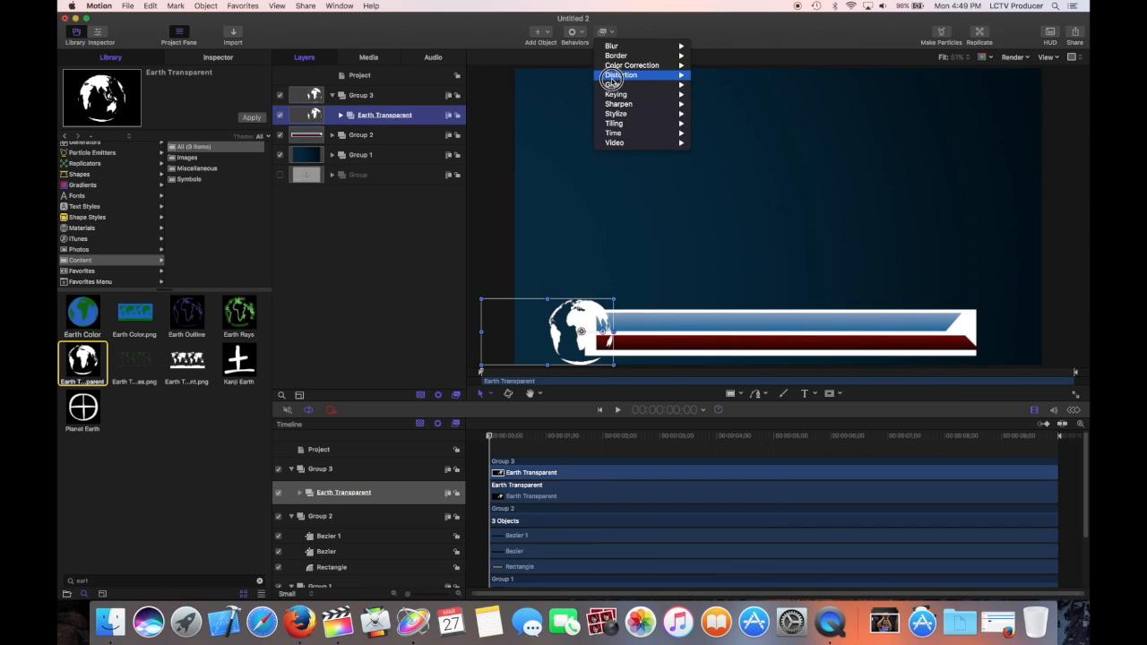
mouse_move(613, 68)
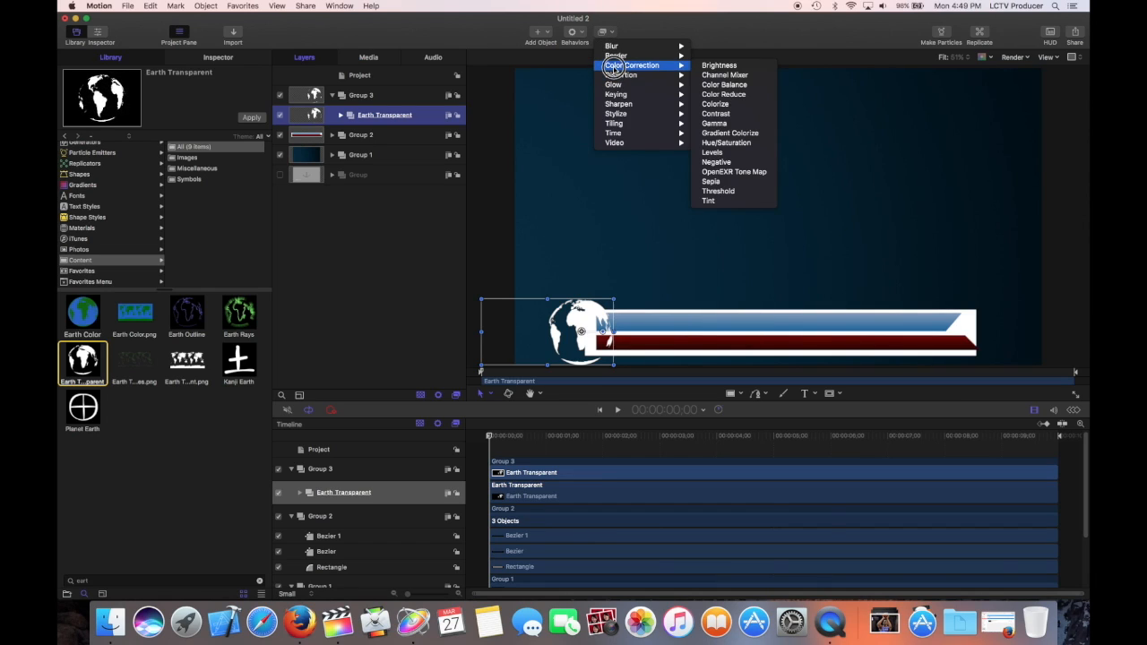
click(705, 145)
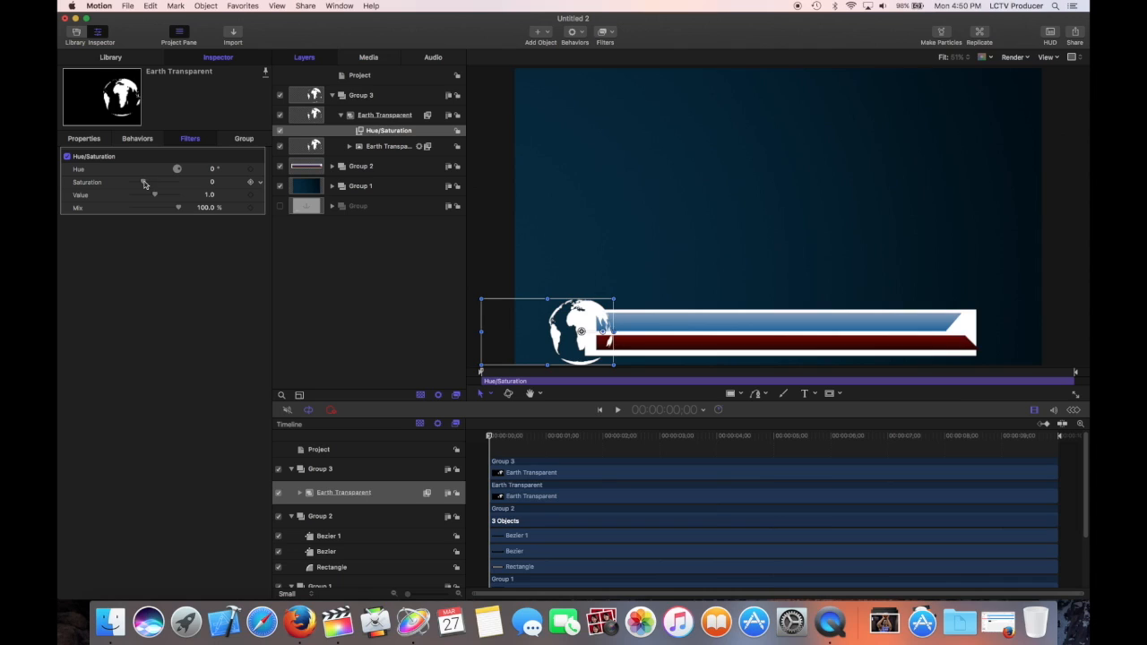
drag(145, 183, 189, 191)
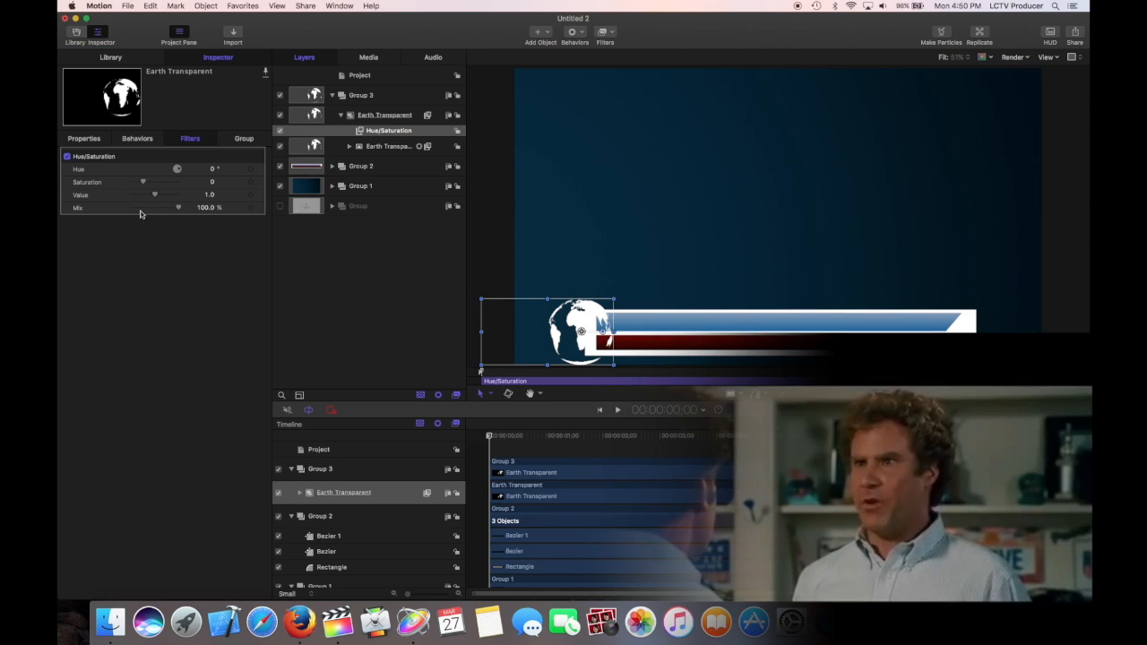
drag(147, 197, 130, 195)
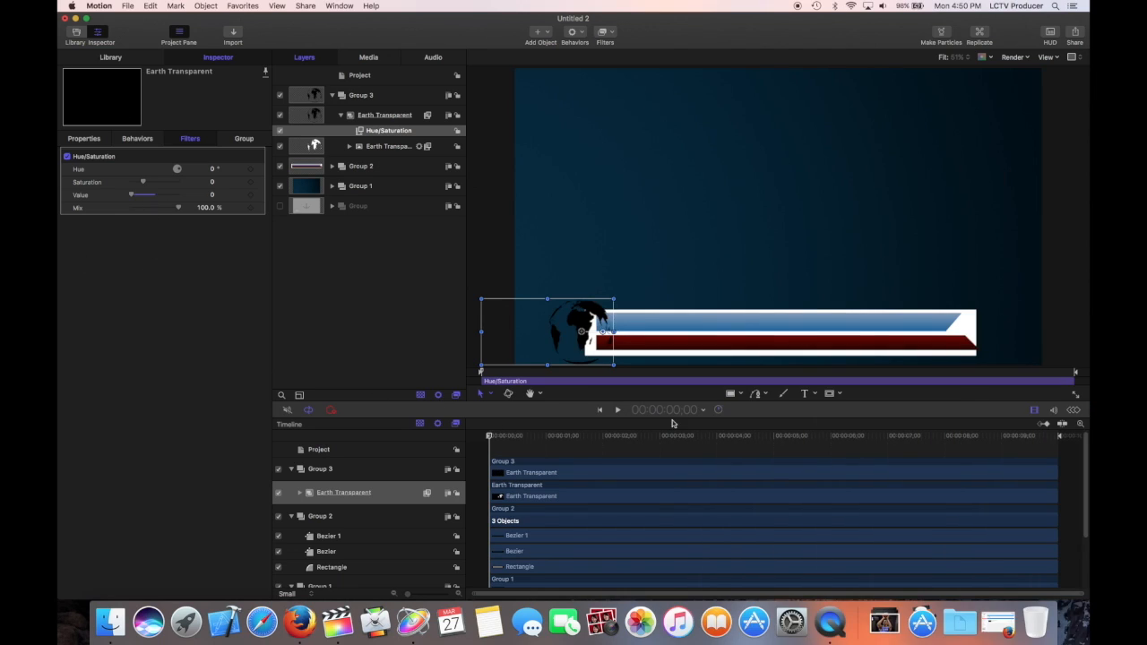
drag(516, 443, 467, 449)
click(331, 96)
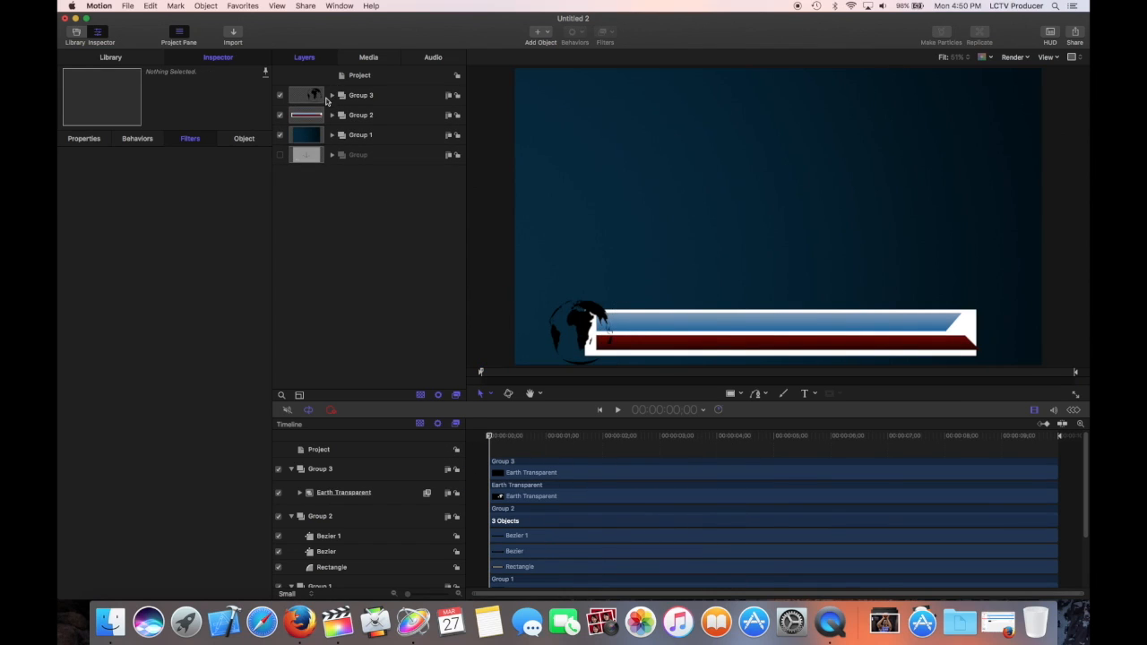
- Add a new empty group above Group 3
drag(705, 51, 690, 28)
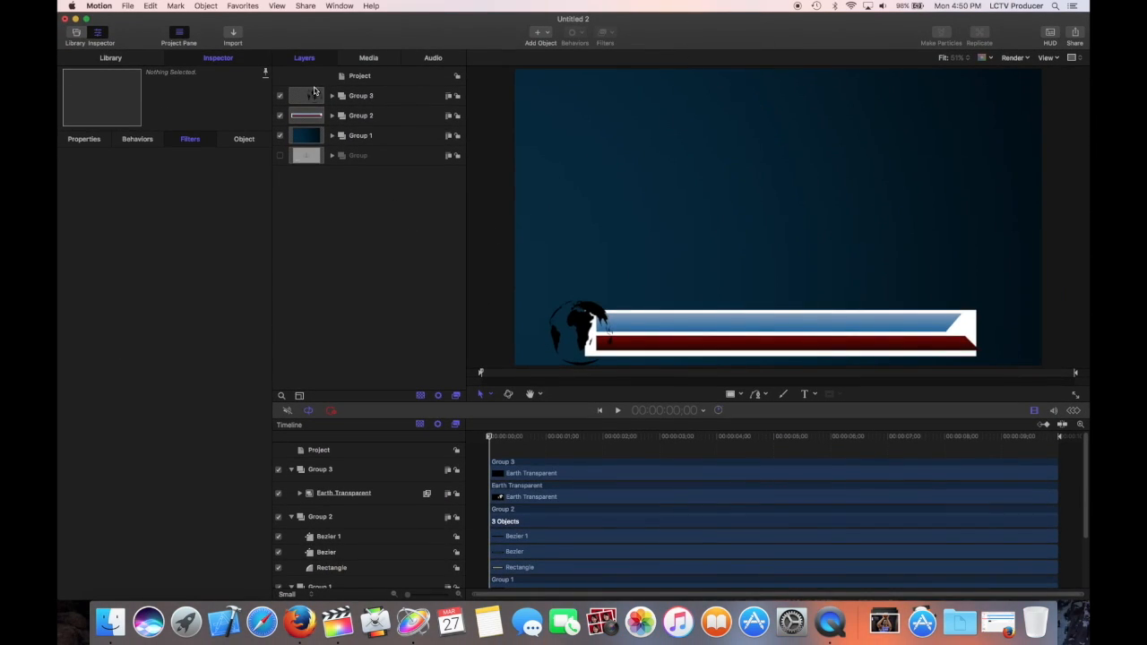
click(319, 99)
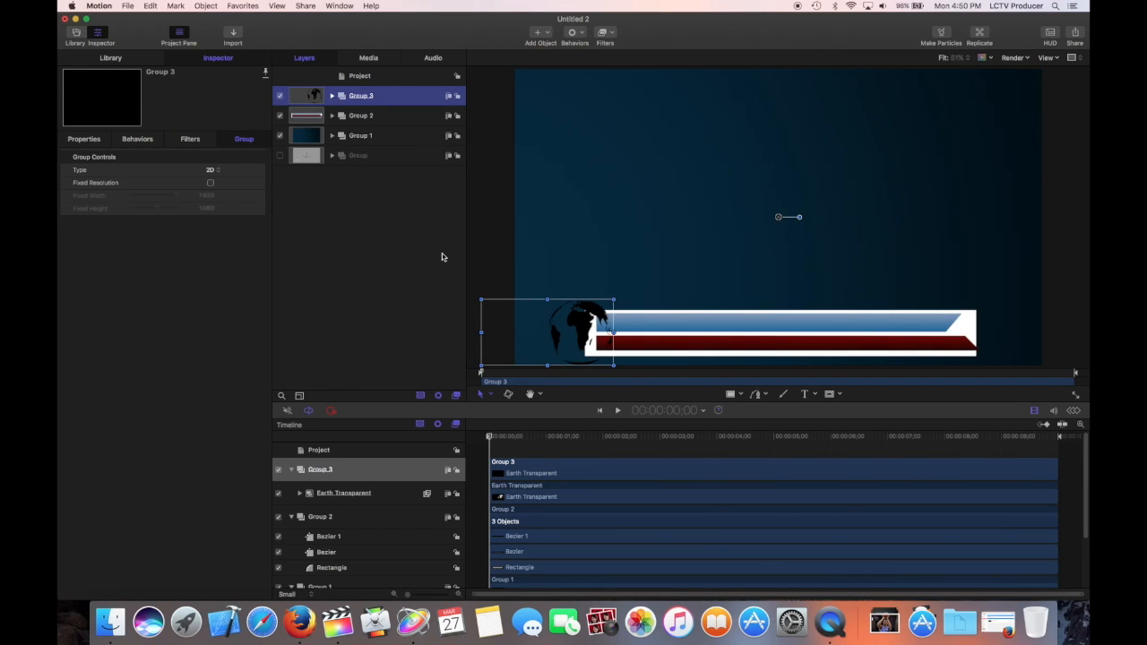
click(537, 34)
click(556, 44)
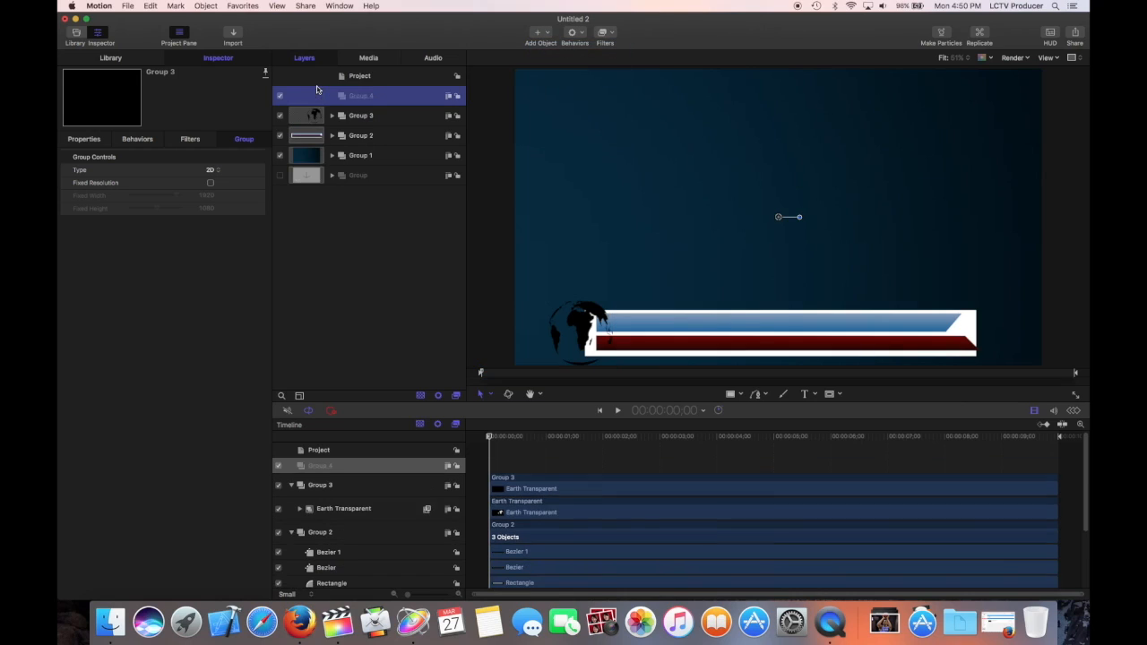
- Draw a circle about the globe's size above the bars in Group 4 and change its fill mode to Gradient
click(730, 394)
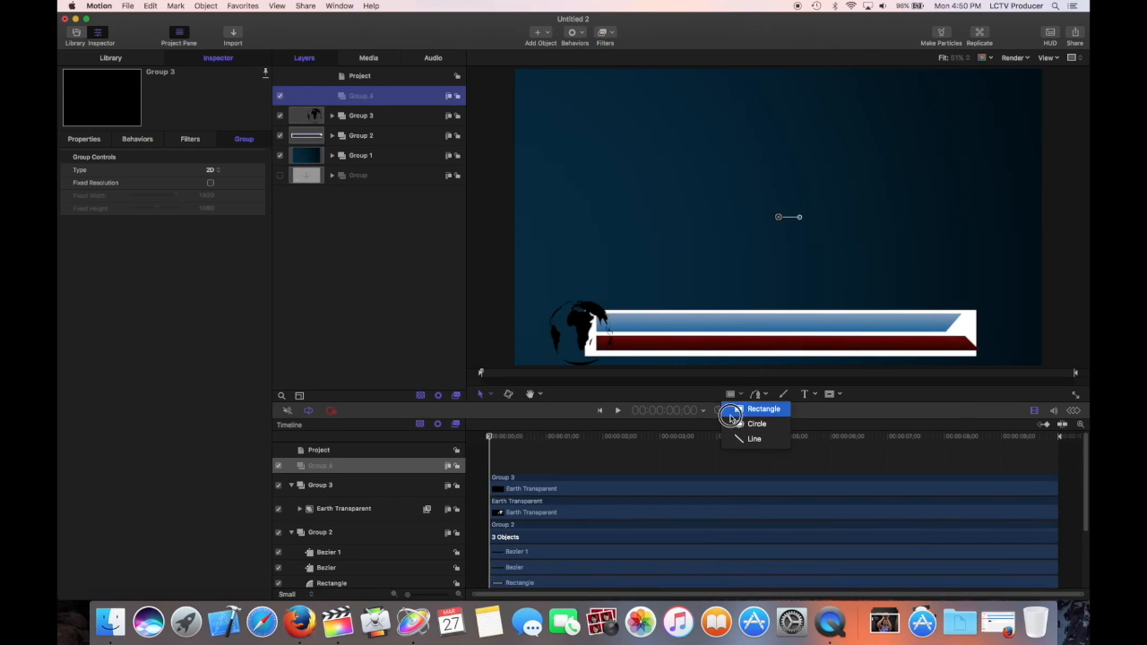
click(748, 422)
mouse_move(660, 232)
mouse_down()
mouse_move(663, 256)
mouse_move(724, 289)
mouse_up()
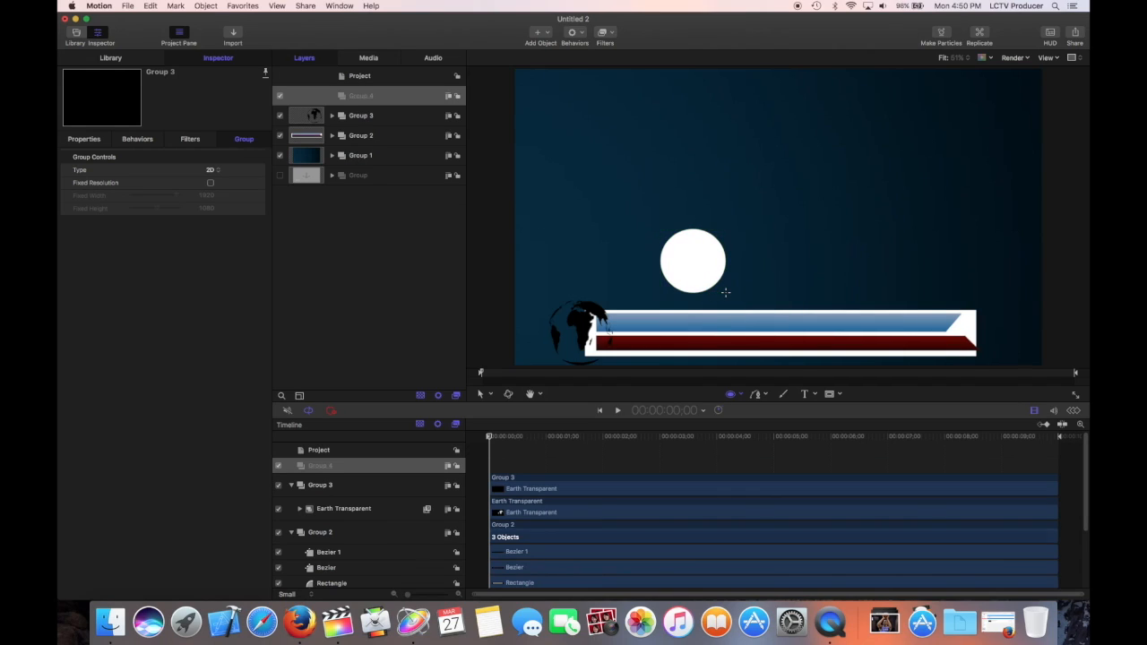
click(208, 194)
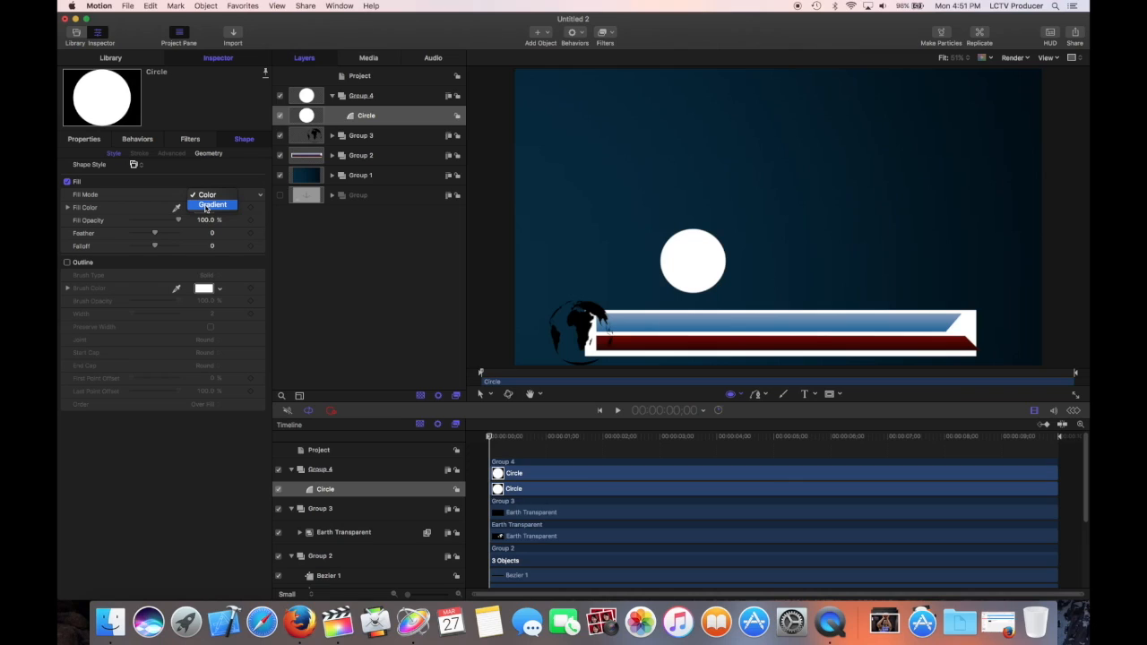
click(208, 206)
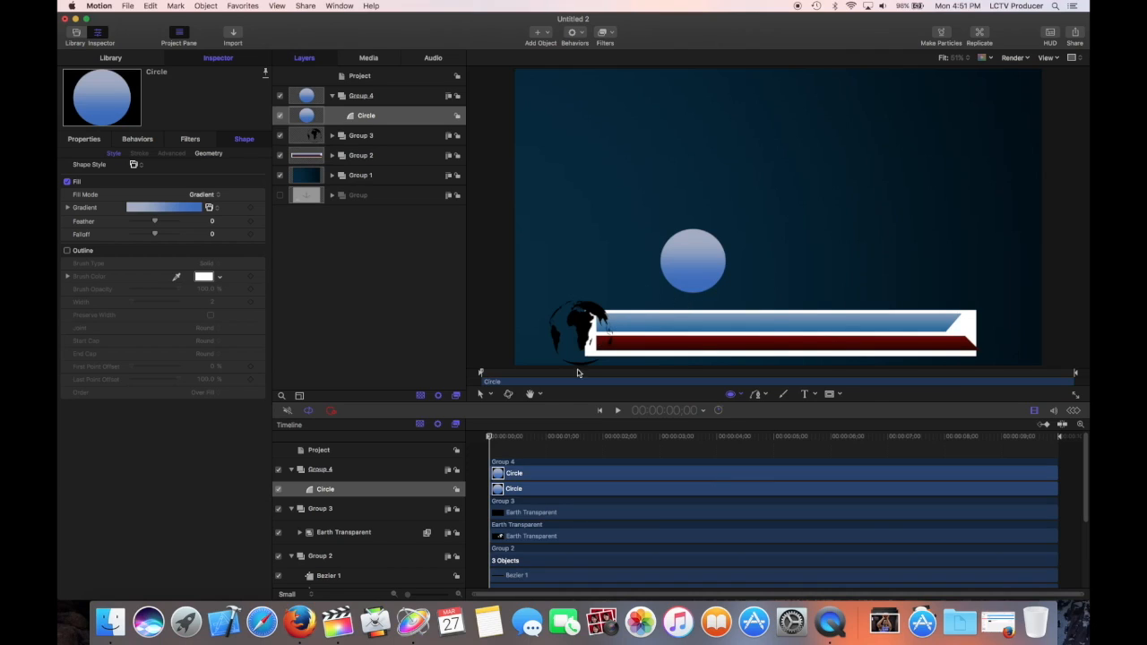
- Move the gradient circle over the globe, collapse Group 4 and reorder it beneath Group 3 so the continents sit in front
click(479, 395)
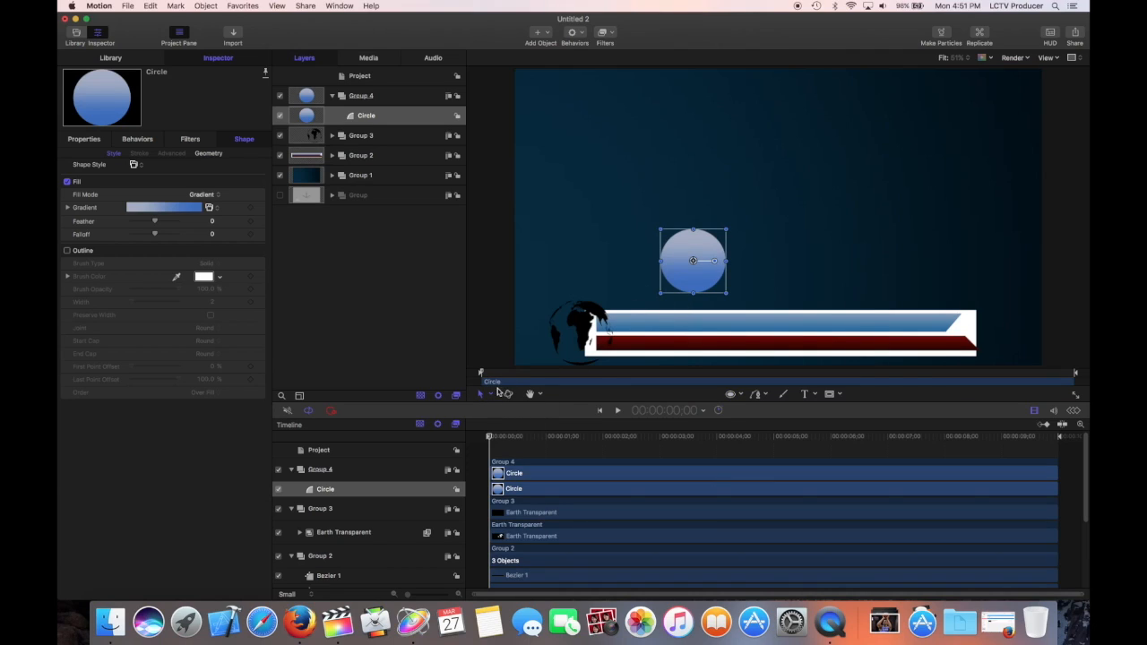
drag(693, 260, 581, 334)
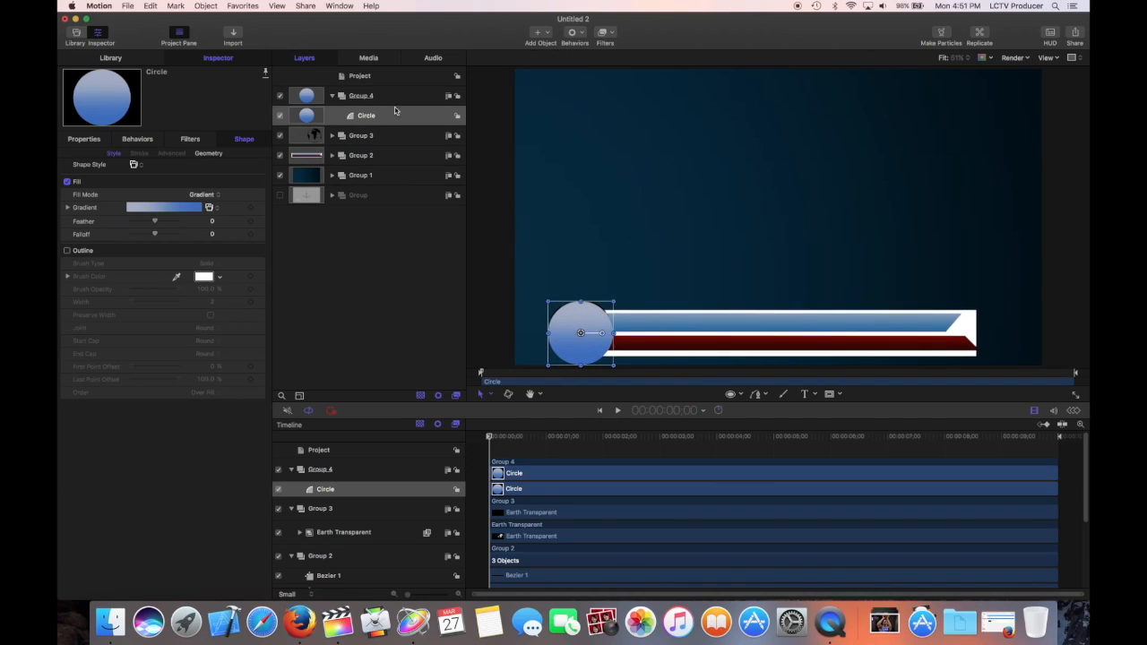
click(333, 97)
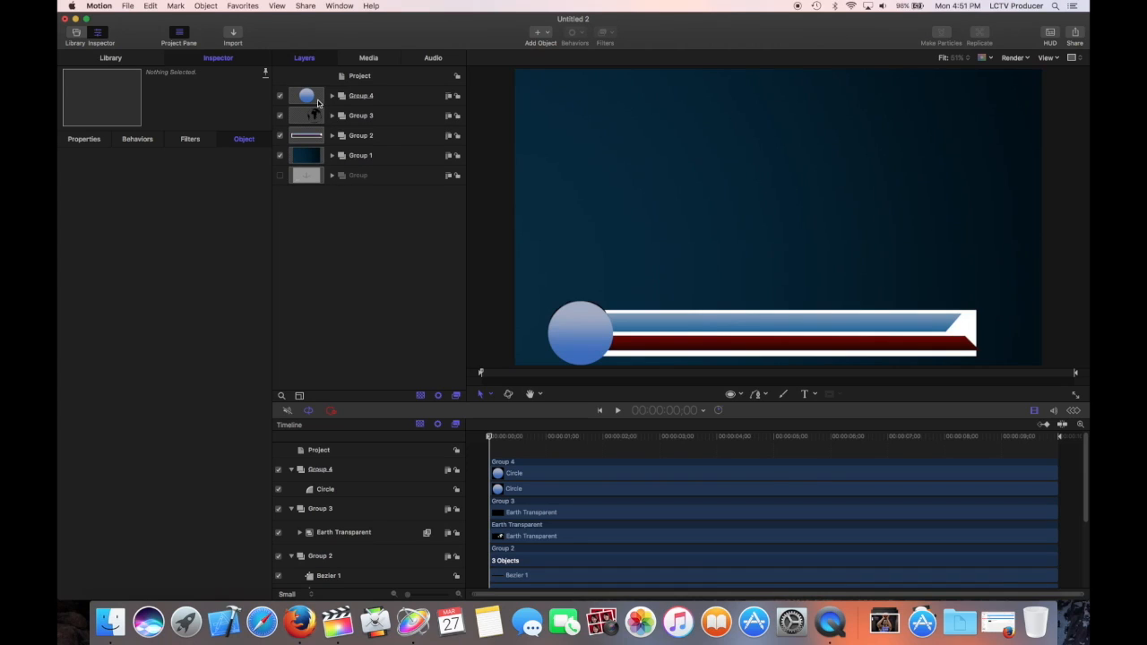
drag(314, 103, 311, 130)
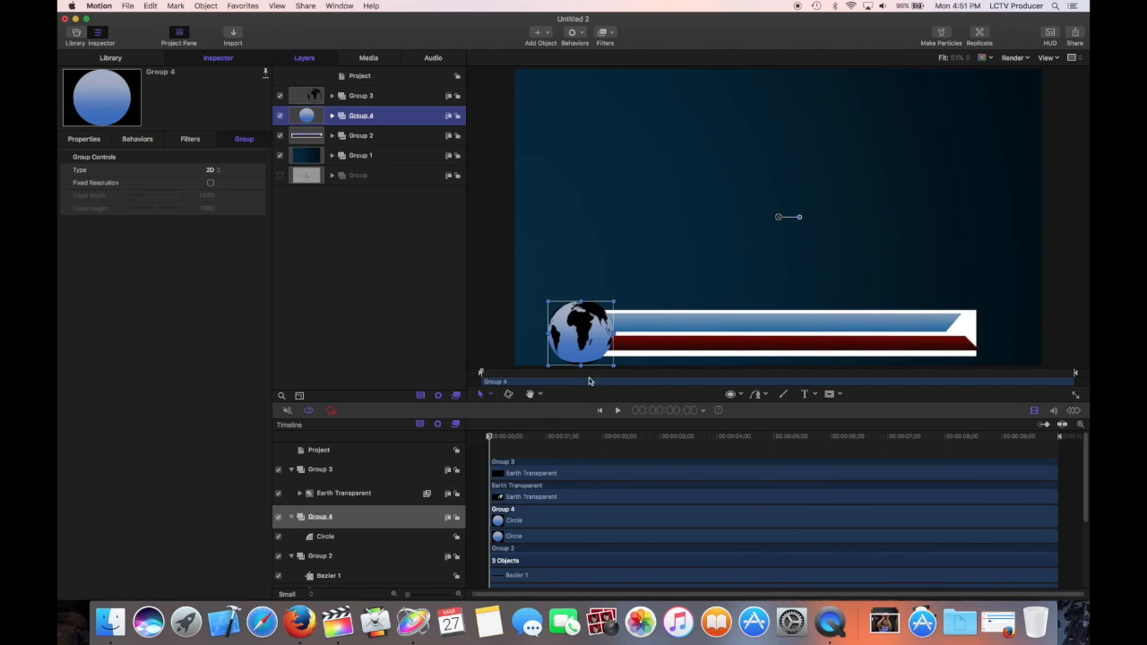
- Play the title from the start to preview the globe over the circle, and return the playhead to the first frame
drag(517, 438, 474, 440)
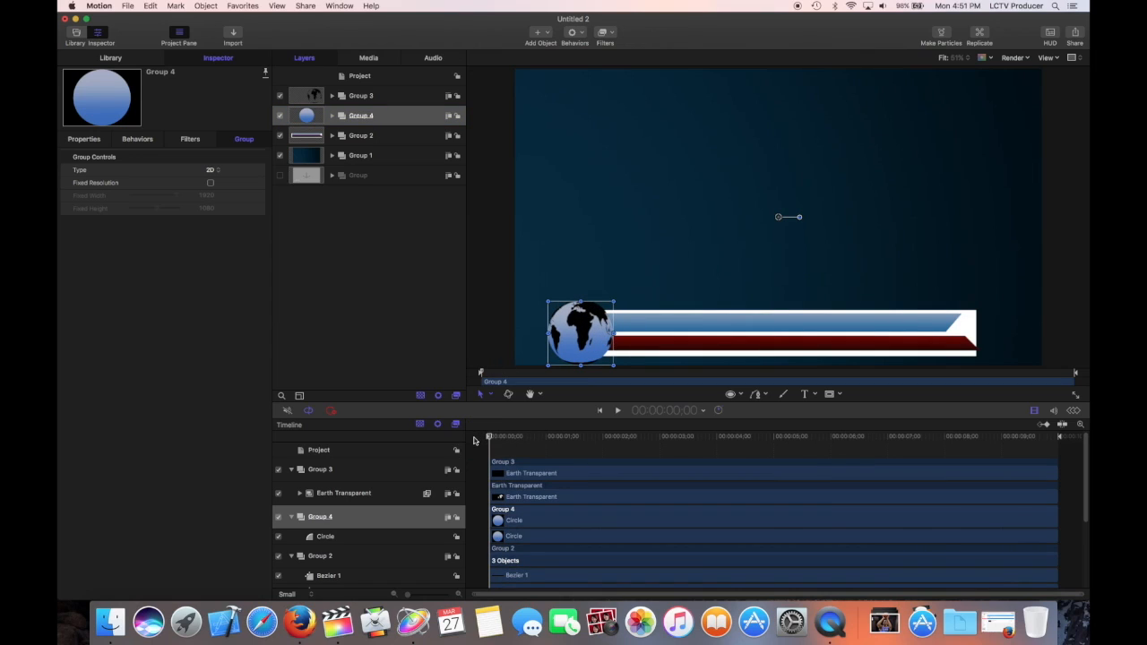
key(space)
click(660, 244)
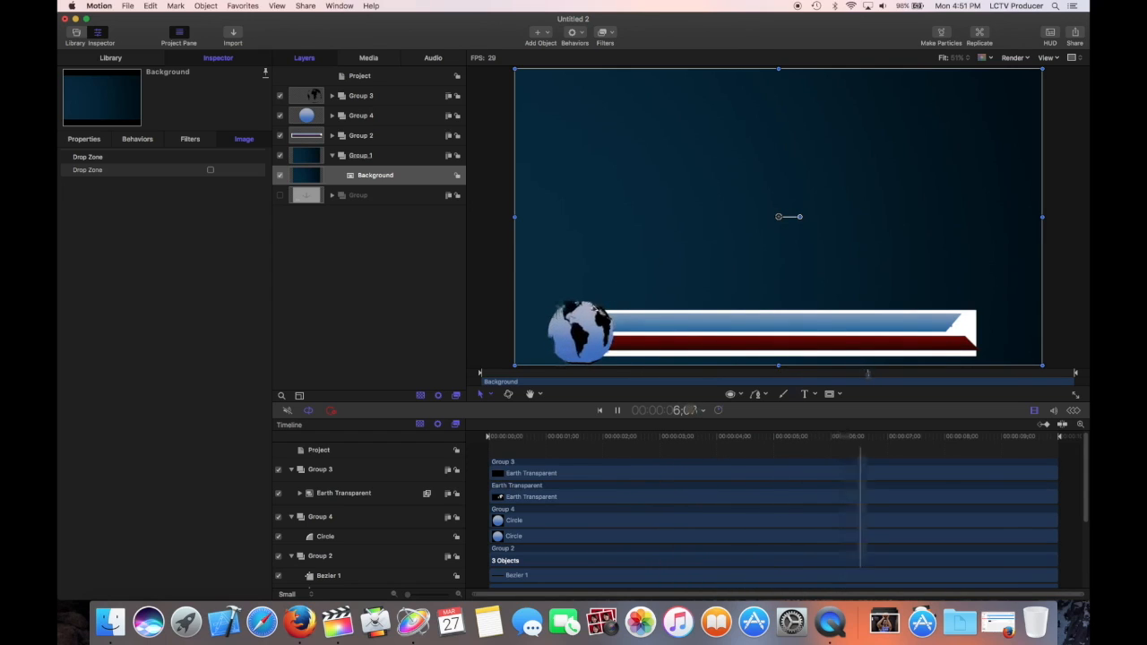
click(617, 408)
drag(582, 436, 469, 440)
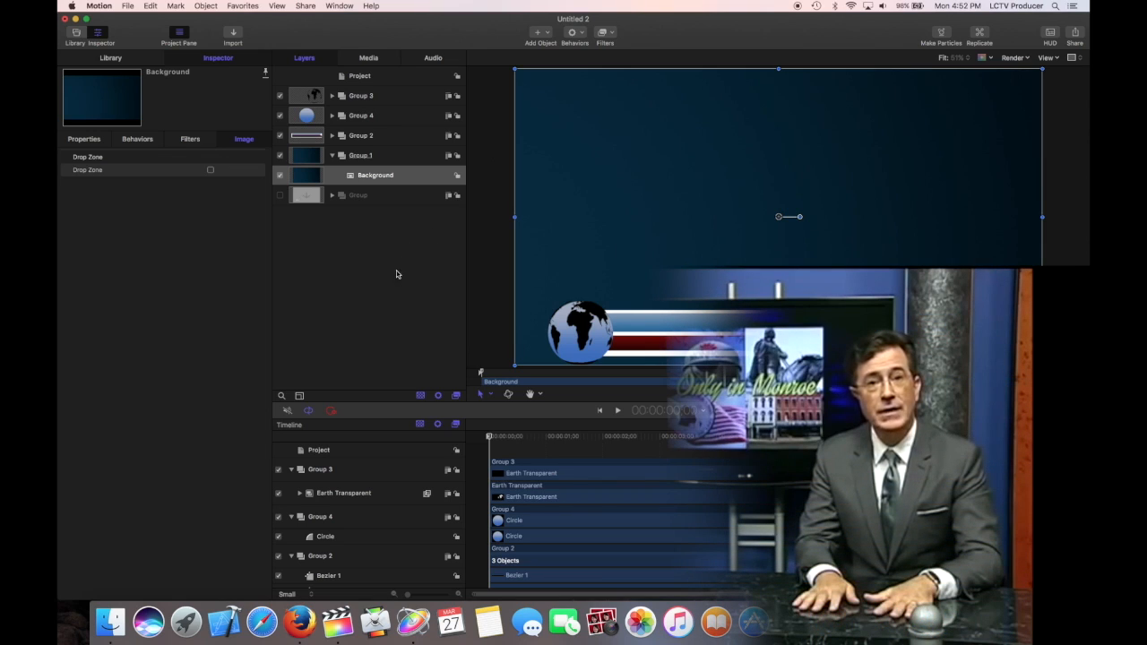
- Deselect the background and choose the Grey Ball from the library's Shapes
click(398, 284)
drag(677, 27, 701, 422)
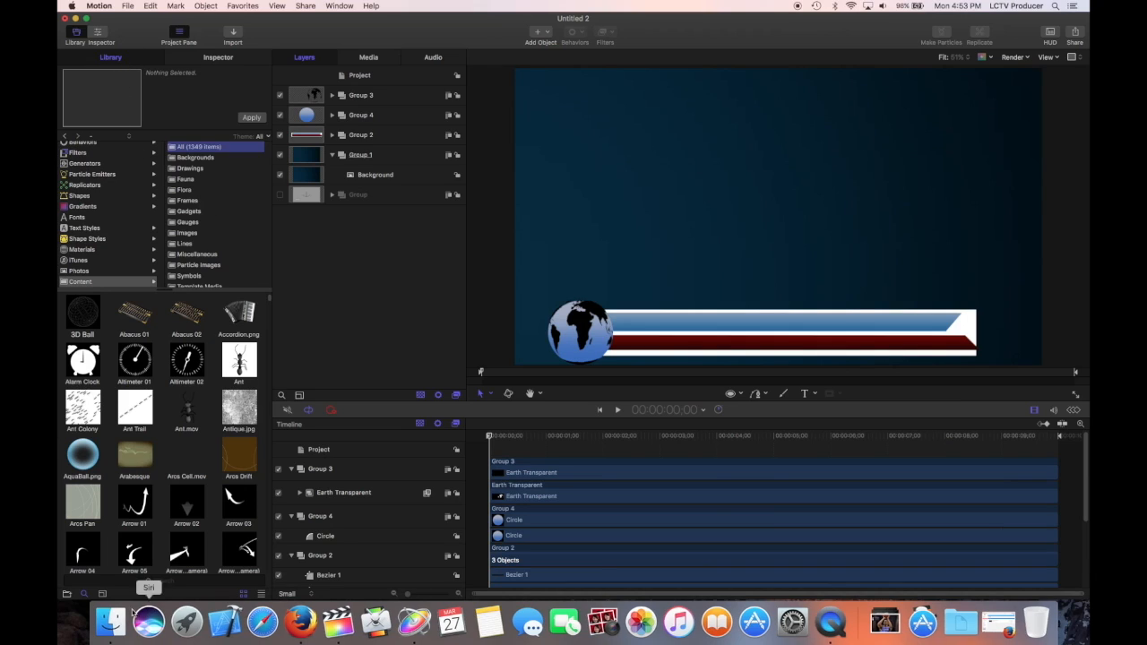
click(77, 196)
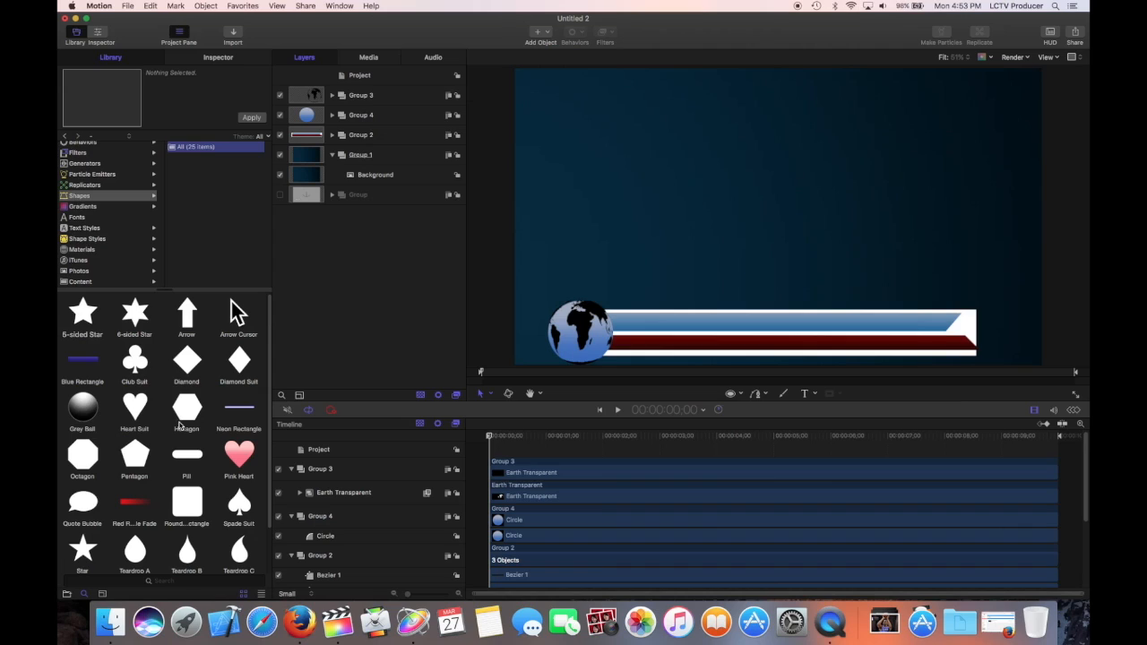
scroll(180, 439, down, 1)
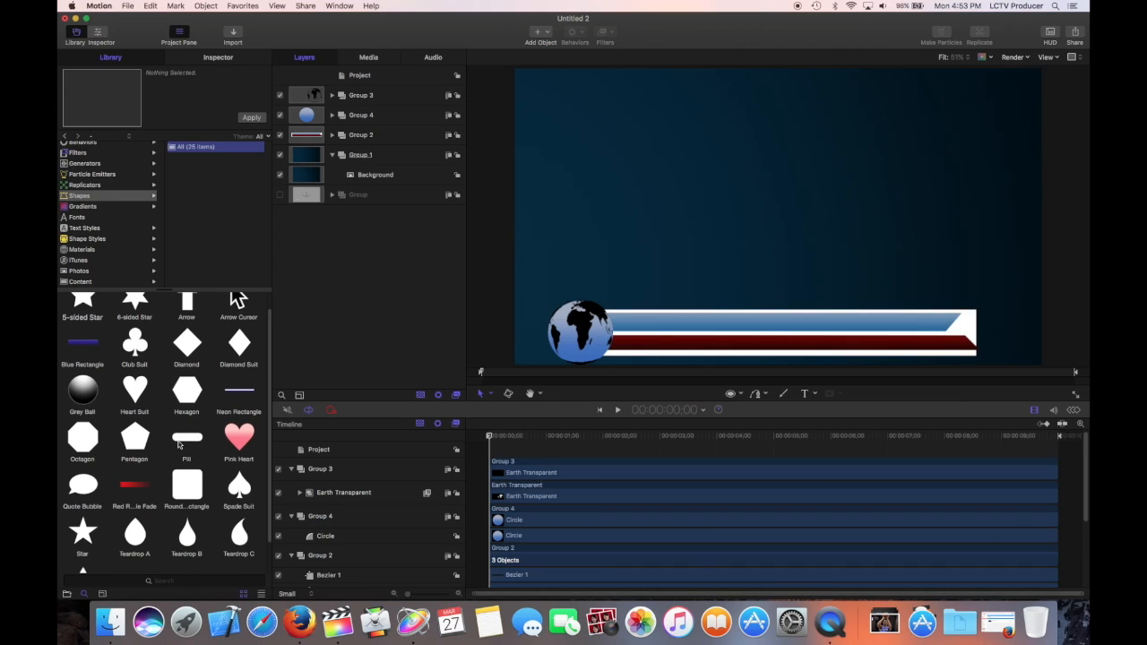
click(83, 393)
- Try placing the Grey Ball on the canvas inside the background's Group 1, and delete it
drag(82, 394, 671, 221)
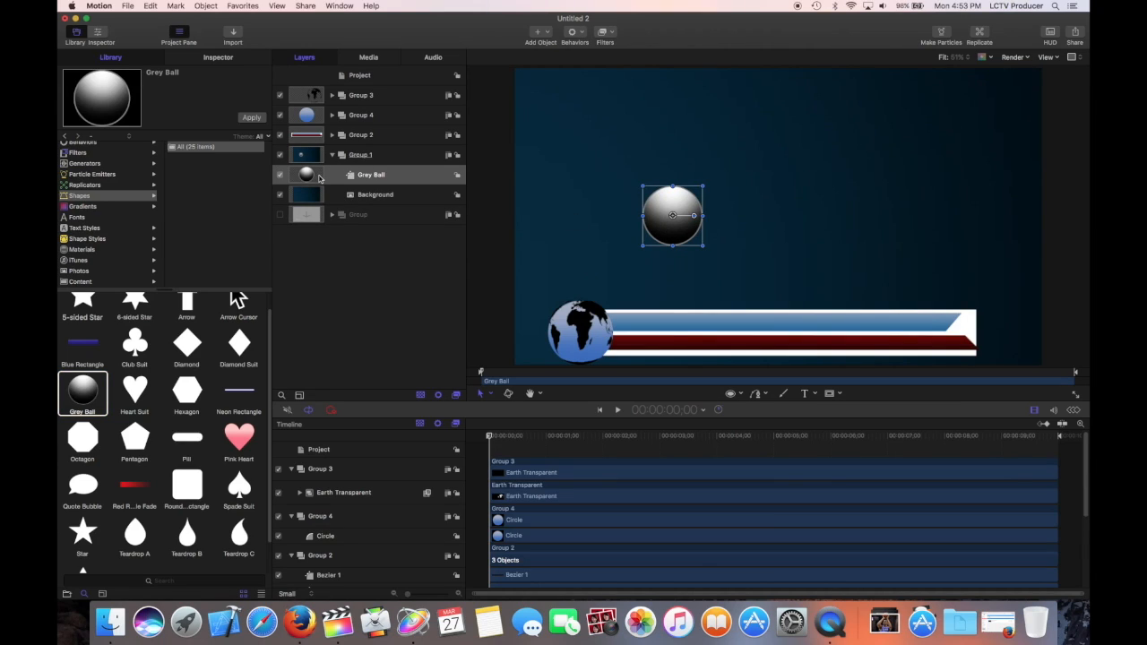
key(Delete)
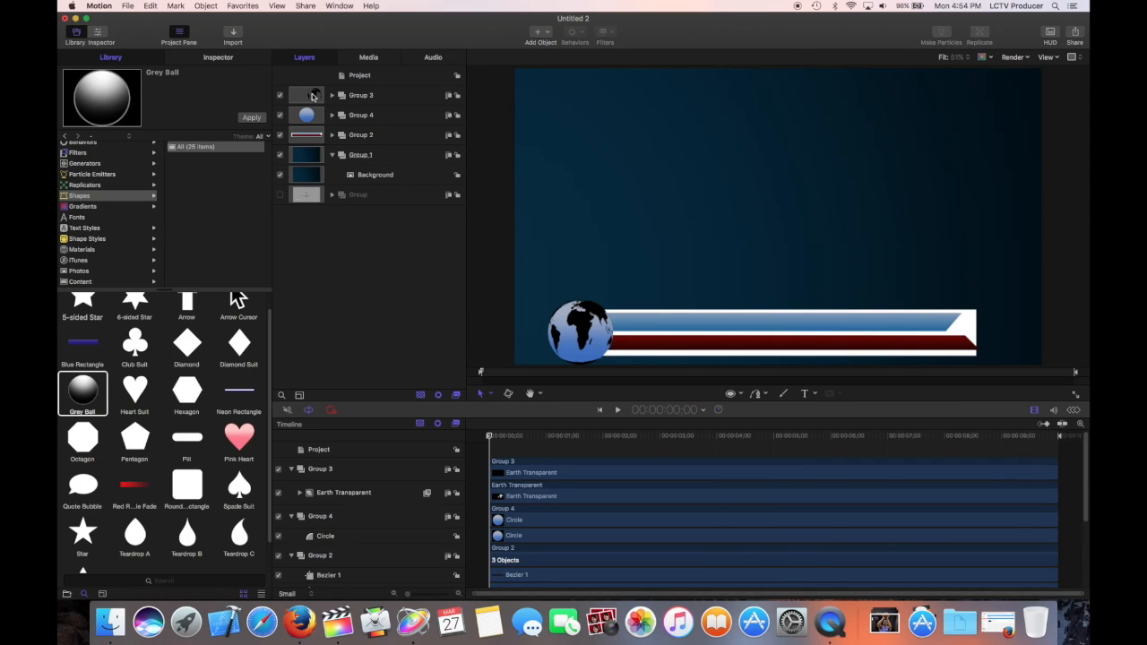
- Add a new group above Group 3, place the Grey Ball in it centered over the globe, and enlarge it slightly beyond the globe
click(312, 97)
click(541, 33)
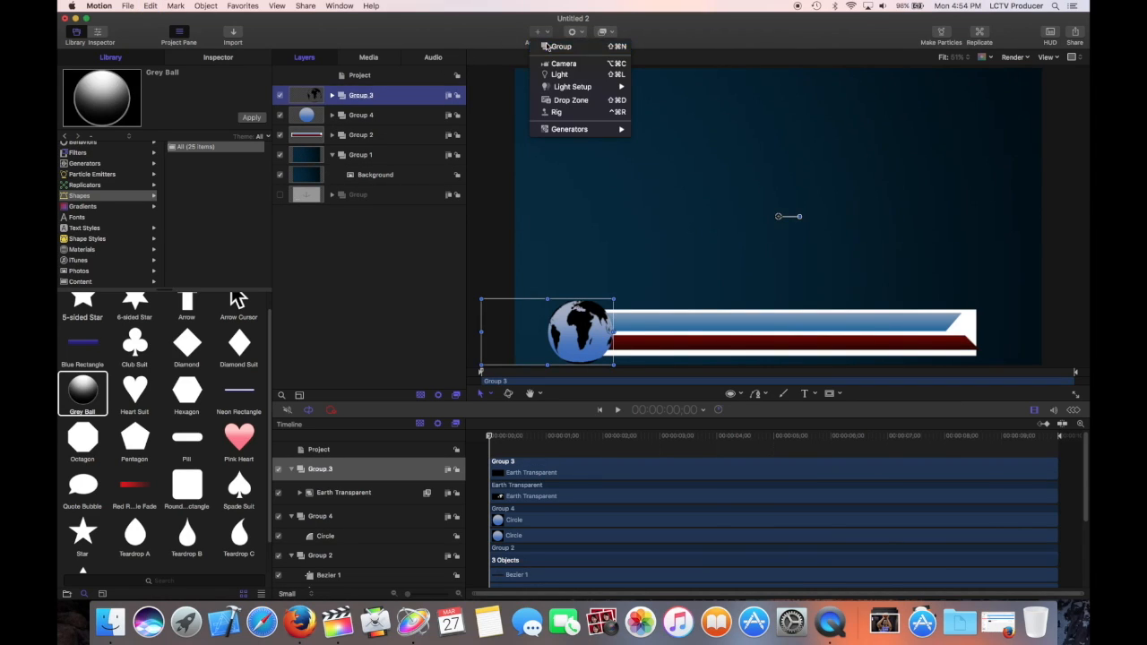
click(547, 46)
drag(186, 391, 580, 348)
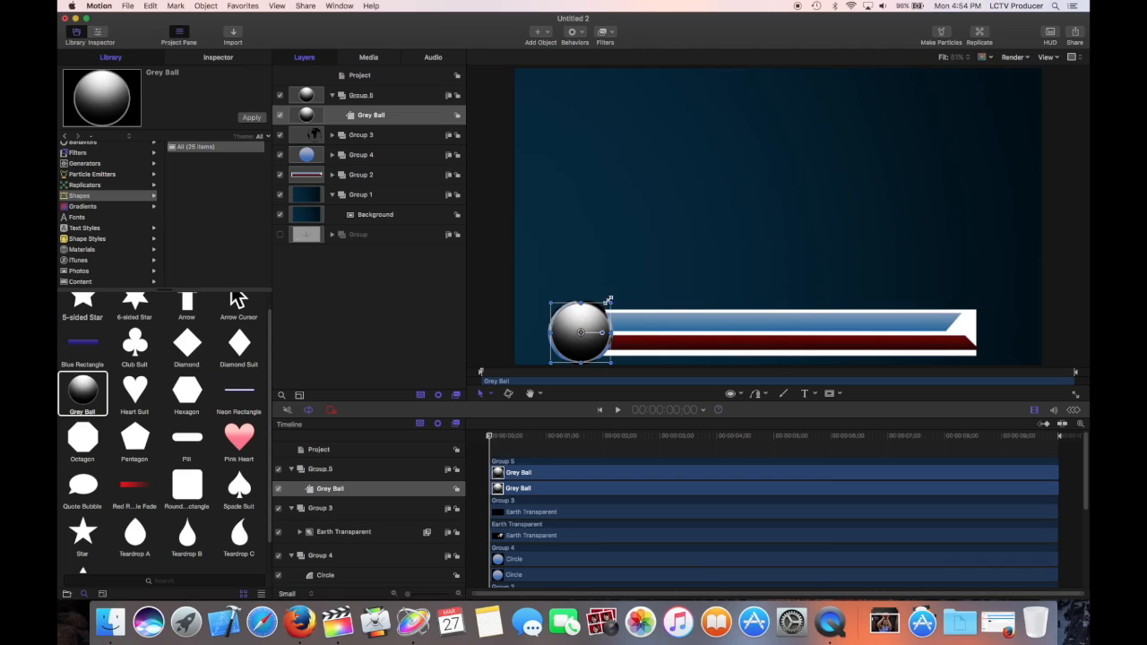
drag(612, 303, 595, 318)
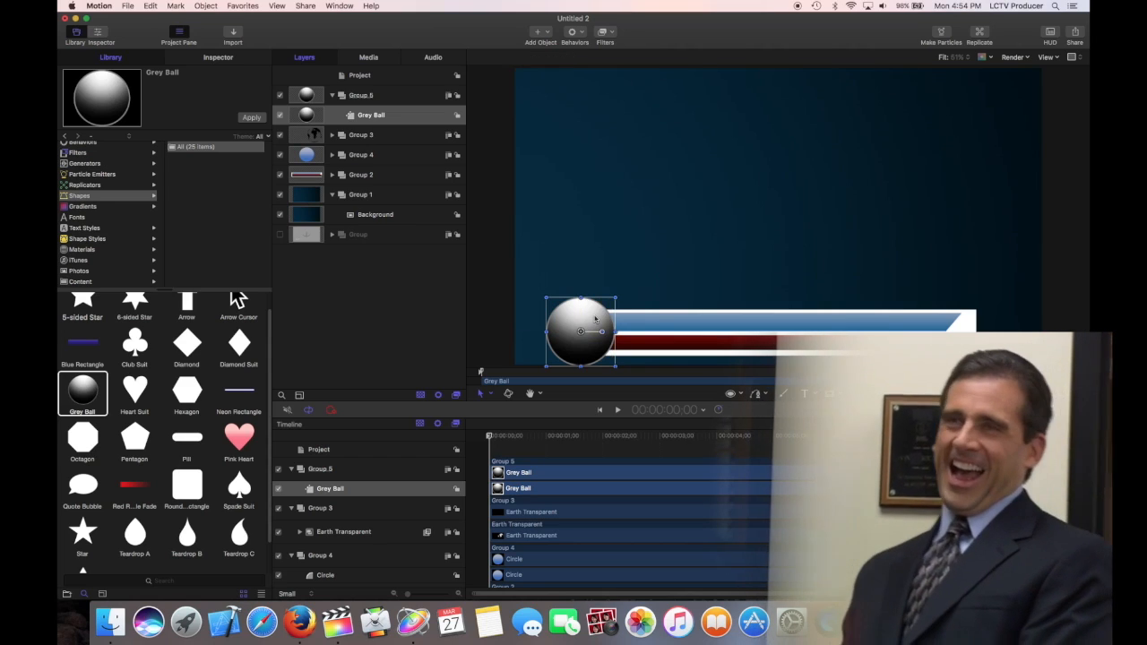
- Collapse Group 5, reorder it beneath Group 4 and fine-tune its size so the ball forms a thin rim around the globe
click(332, 96)
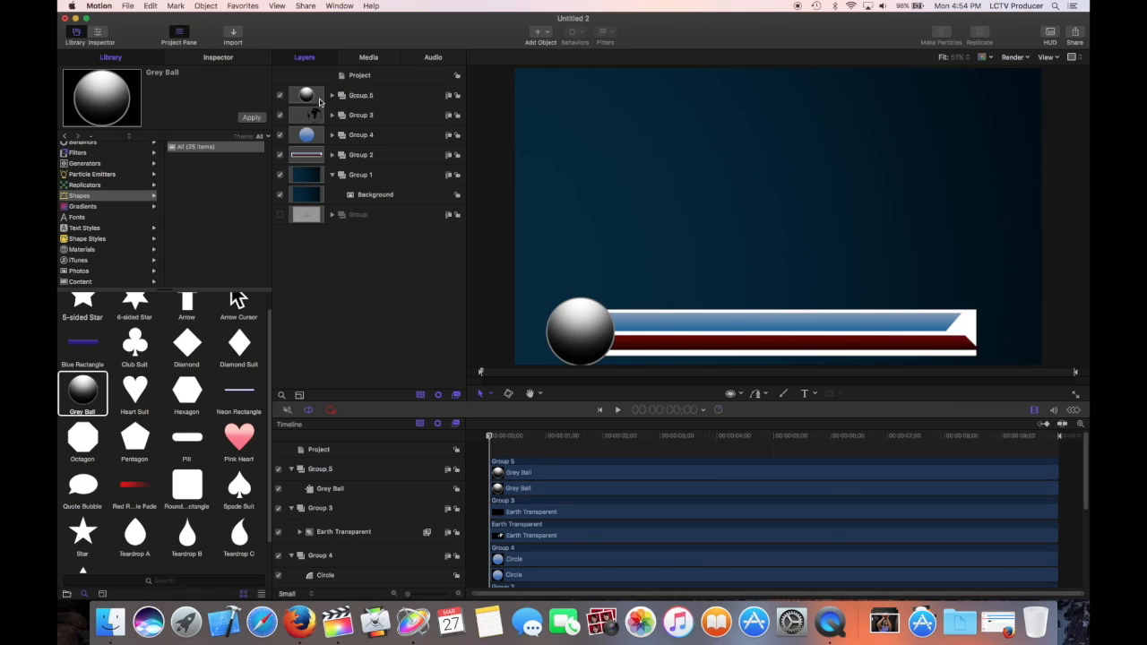
drag(311, 98, 311, 148)
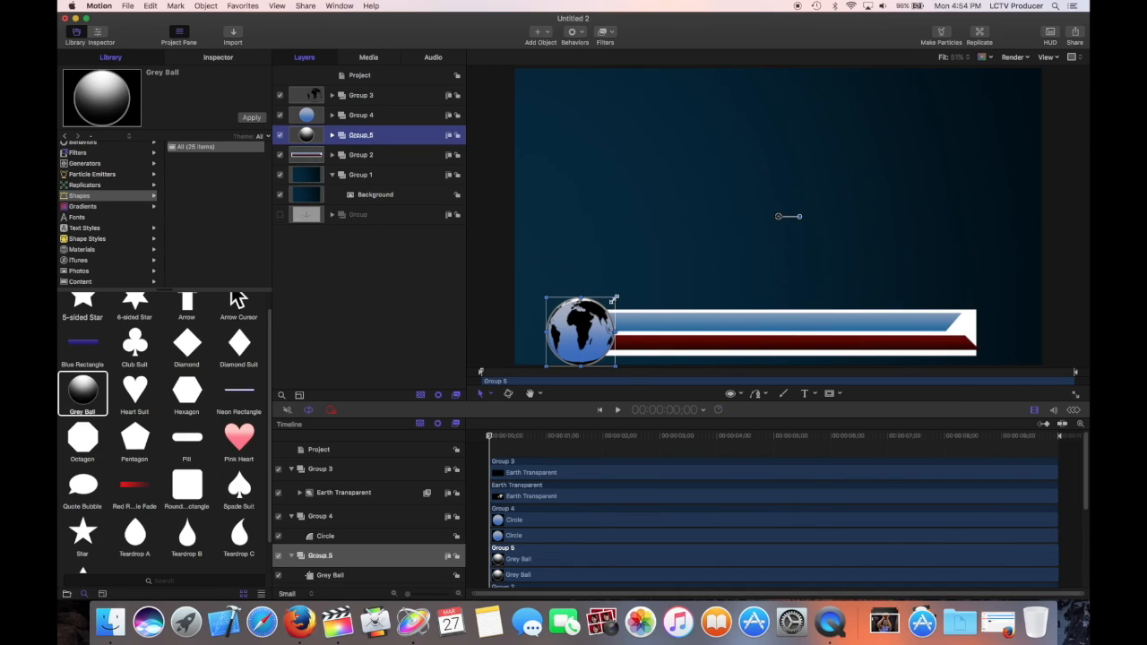
drag(613, 299, 602, 309)
click(636, 274)
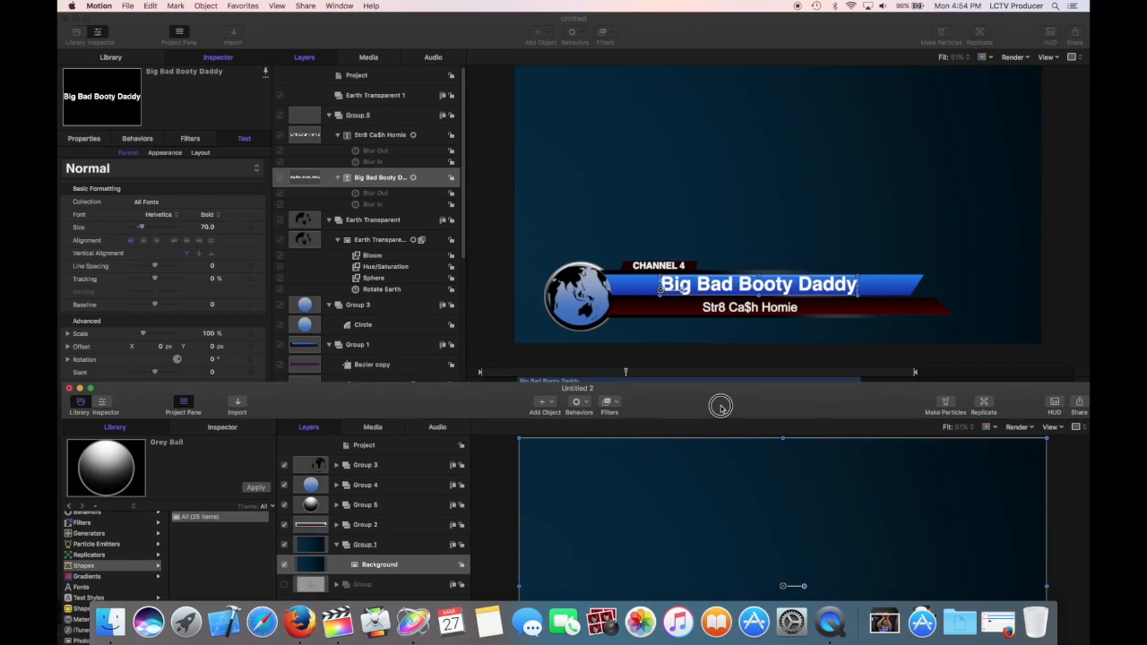
- Expand Group 2, select the white Rectangle behind the bars, and set its fill mode to Gradient
mouse_move(719, 35)
mouse_down()
mouse_move(720, 410)
mouse_move(708, 34)
mouse_up()
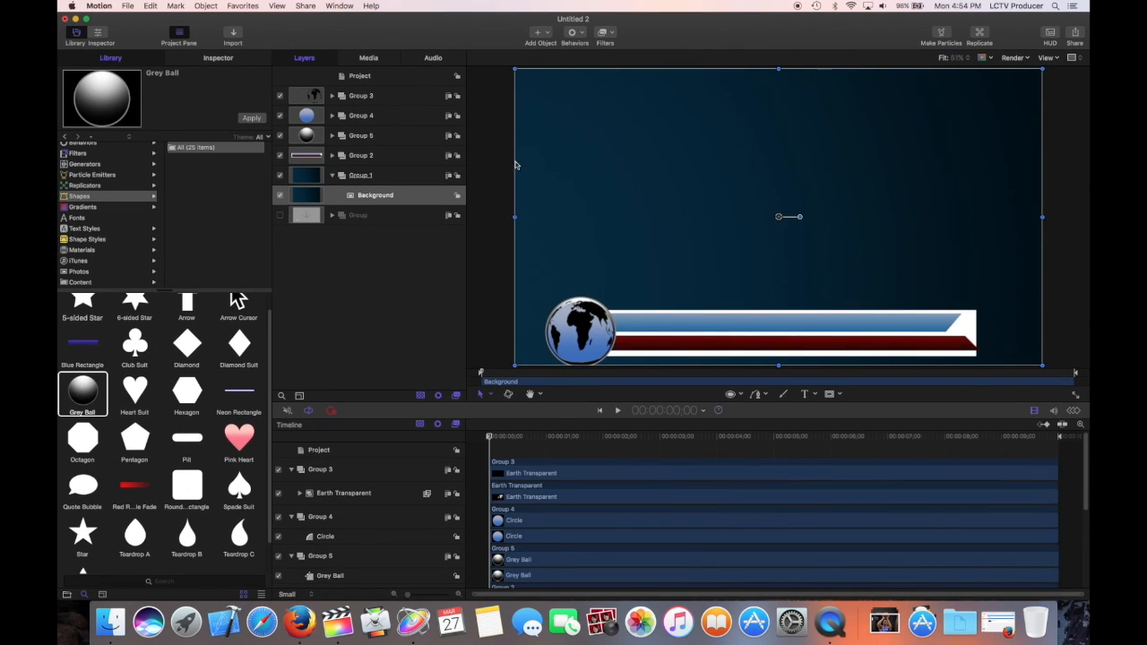
click(331, 157)
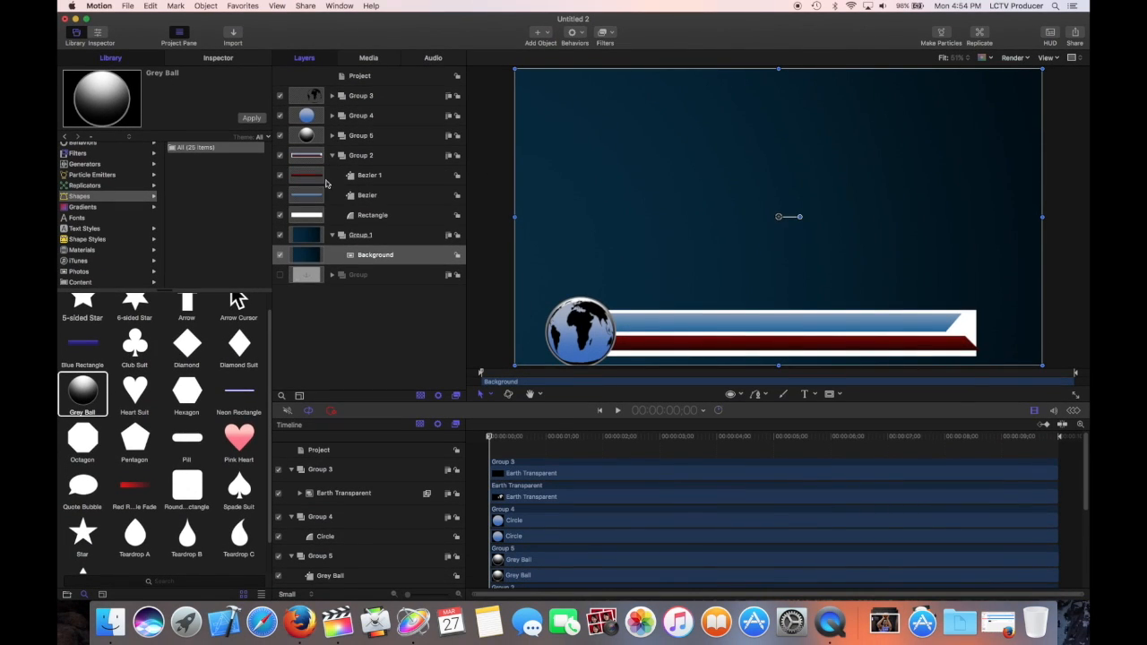
click(321, 176)
click(314, 194)
click(309, 220)
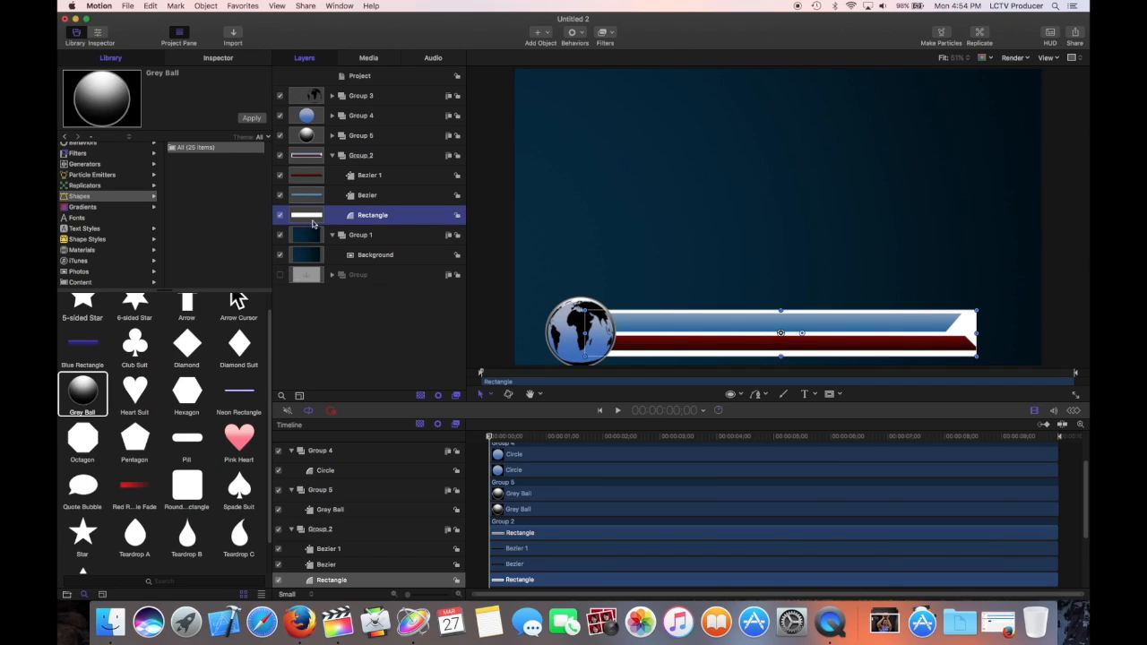
click(213, 59)
click(208, 196)
click(211, 205)
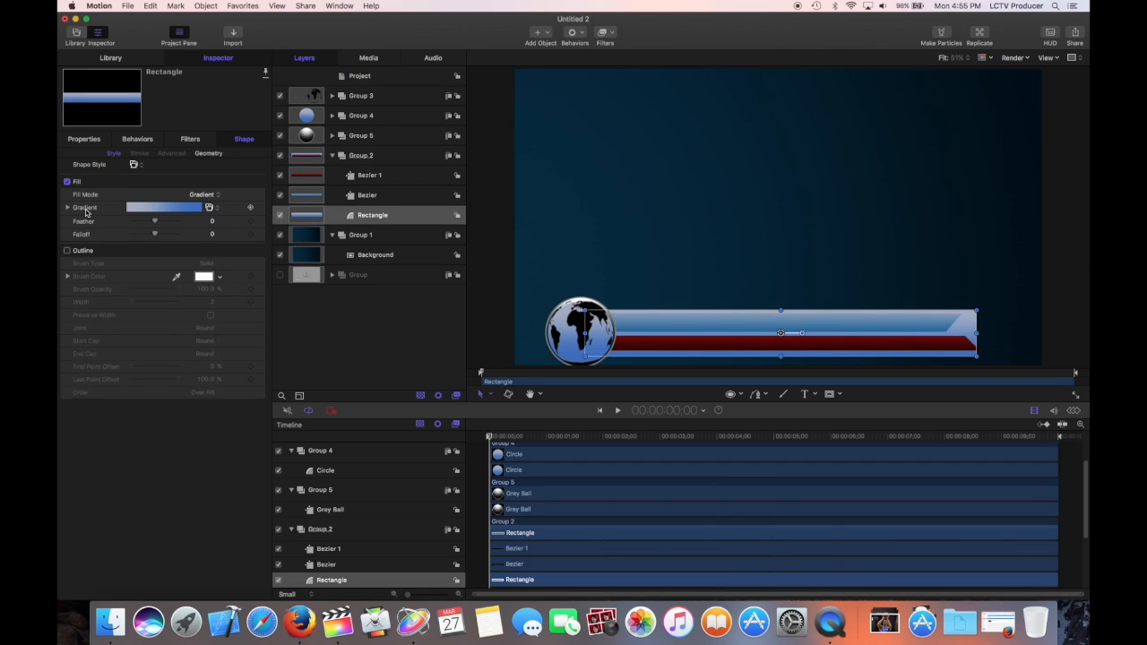
- Expand the Rectangle's gradient settings and set the gradient's end color to Licorice black
click(68, 209)
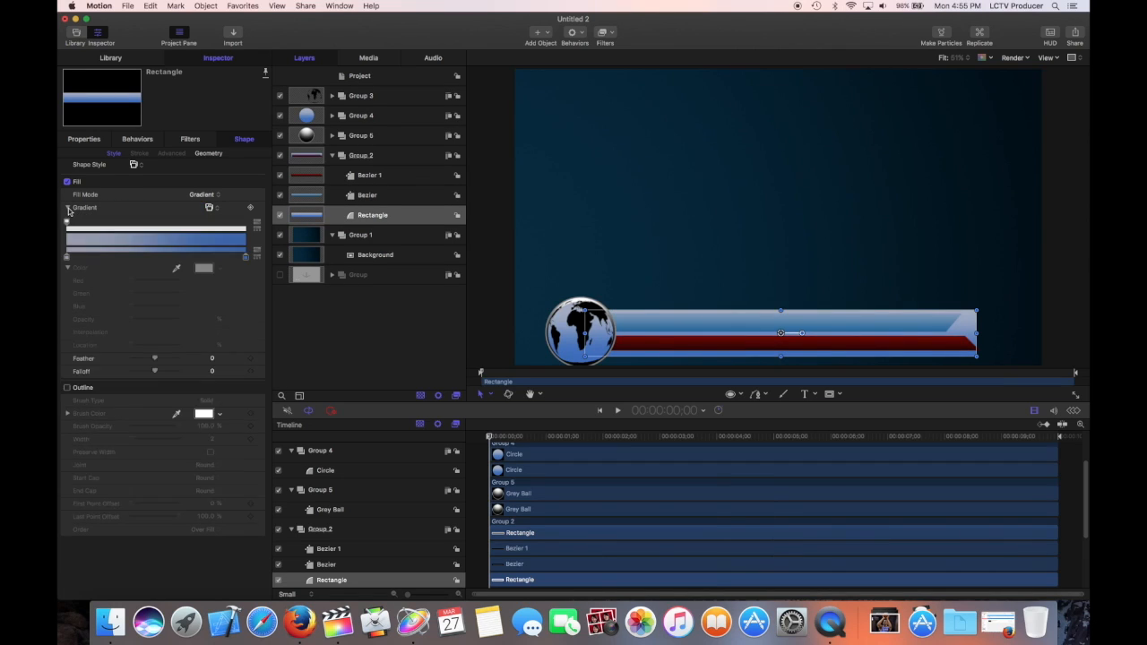
mouse_move(685, 28)
mouse_down()
mouse_move(724, 434)
mouse_move(653, 30)
mouse_move(655, 18)
mouse_move(671, 18)
mouse_up()
click(246, 258)
click(204, 268)
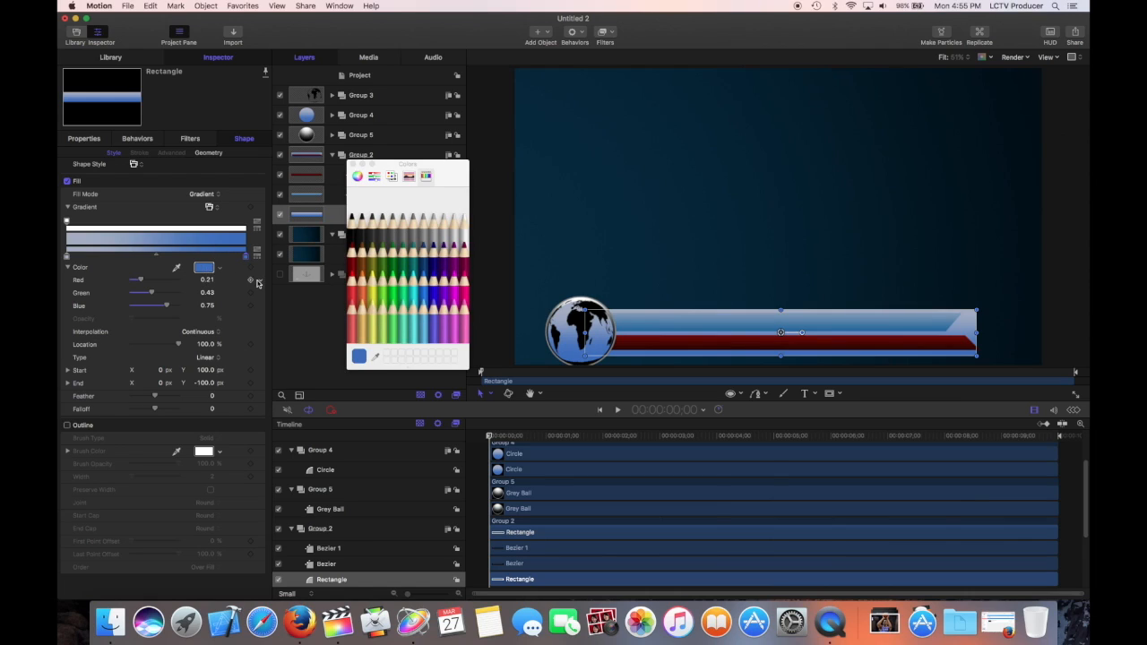
click(353, 231)
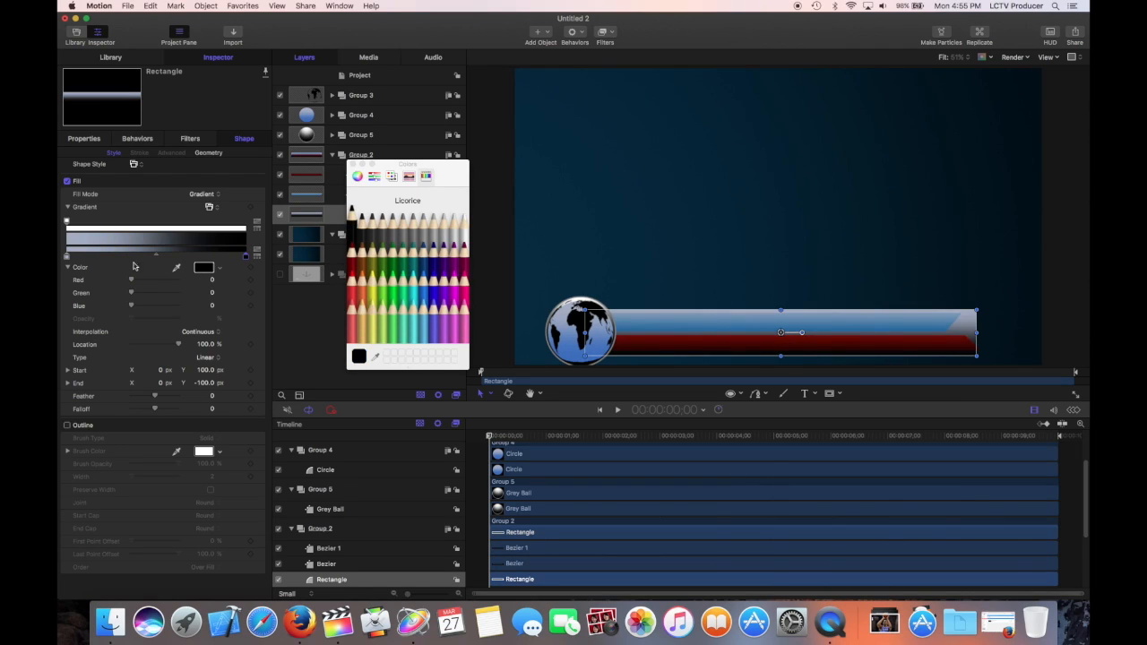
- Set the gradient's start color to Iron grey, close the color picker and deselect the Rectangle
click(69, 258)
click(375, 231)
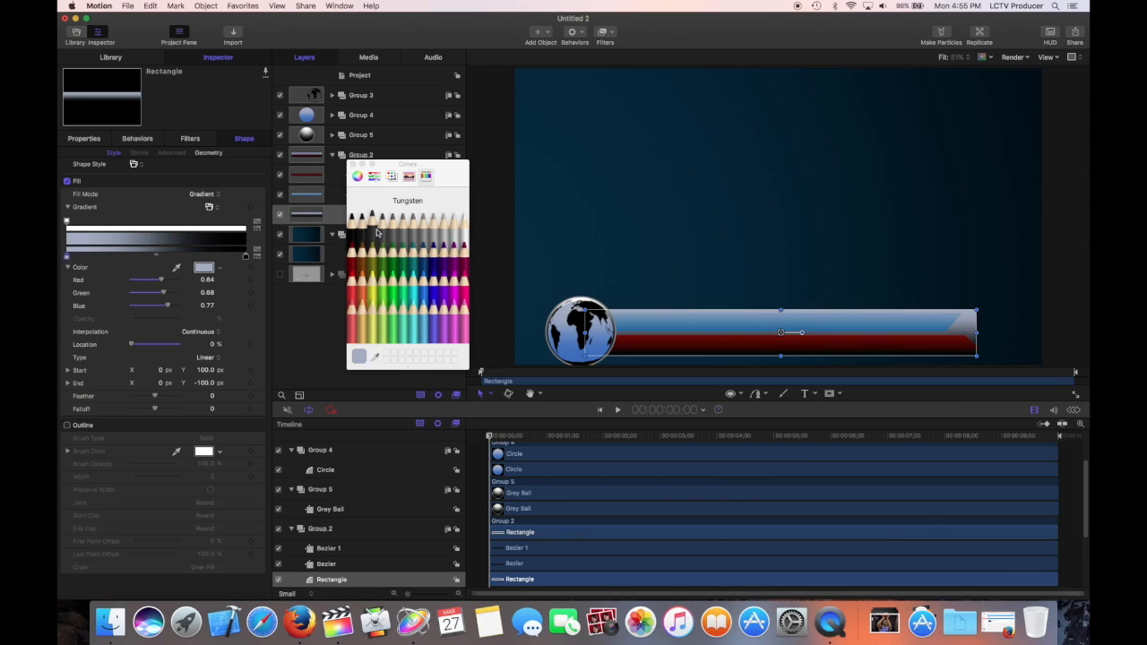
click(383, 231)
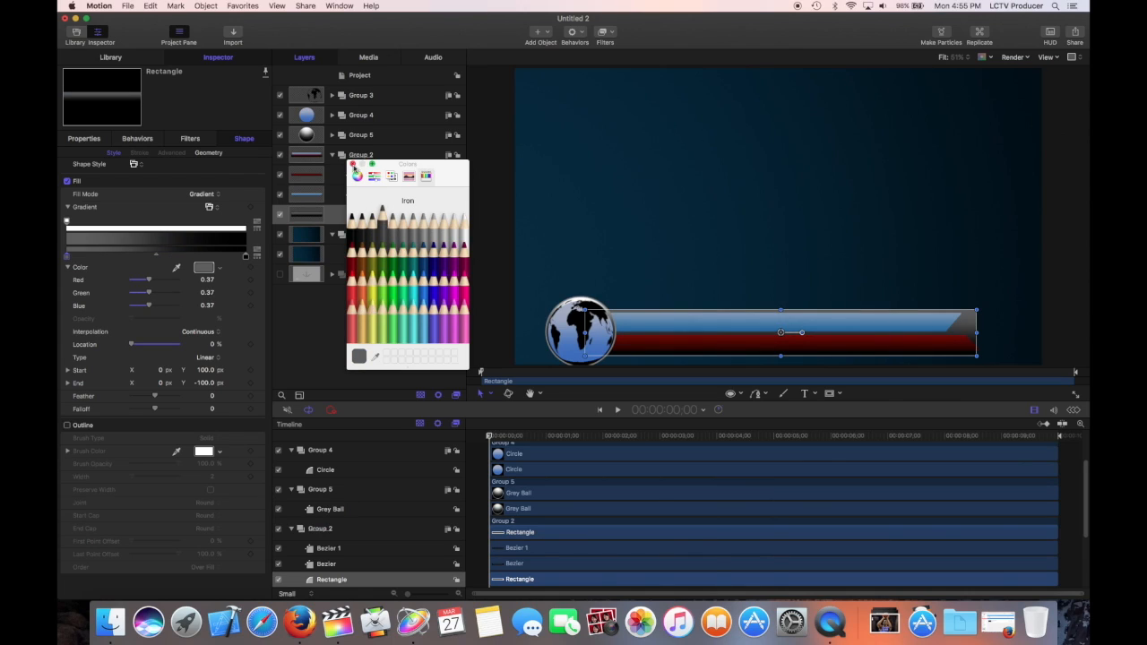
click(352, 164)
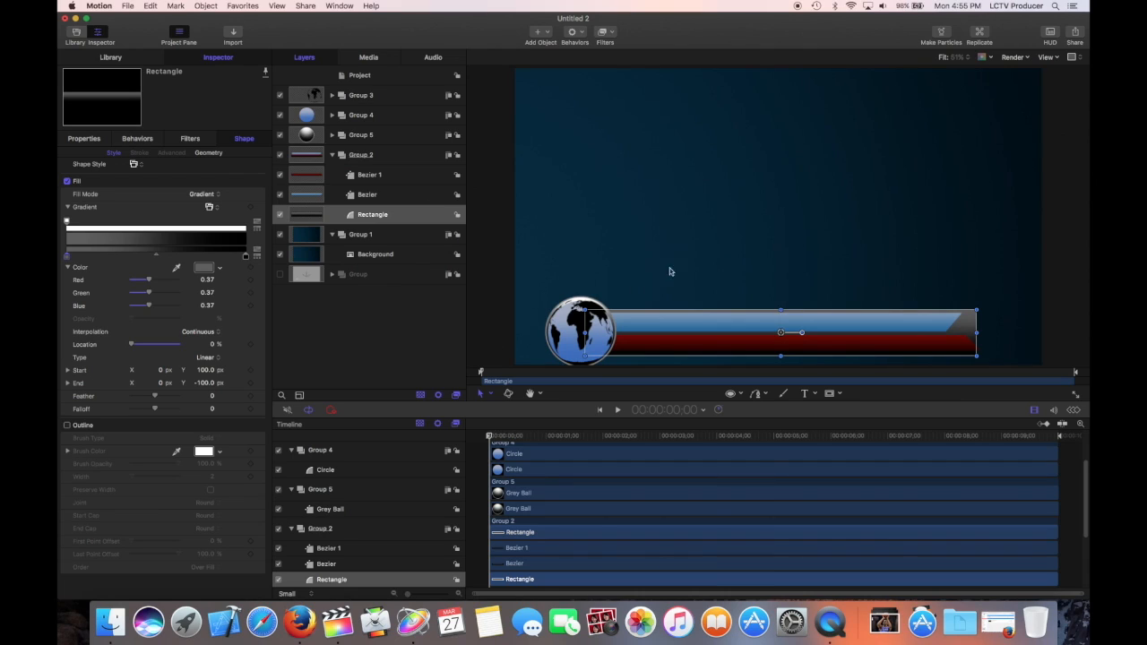
click(707, 239)
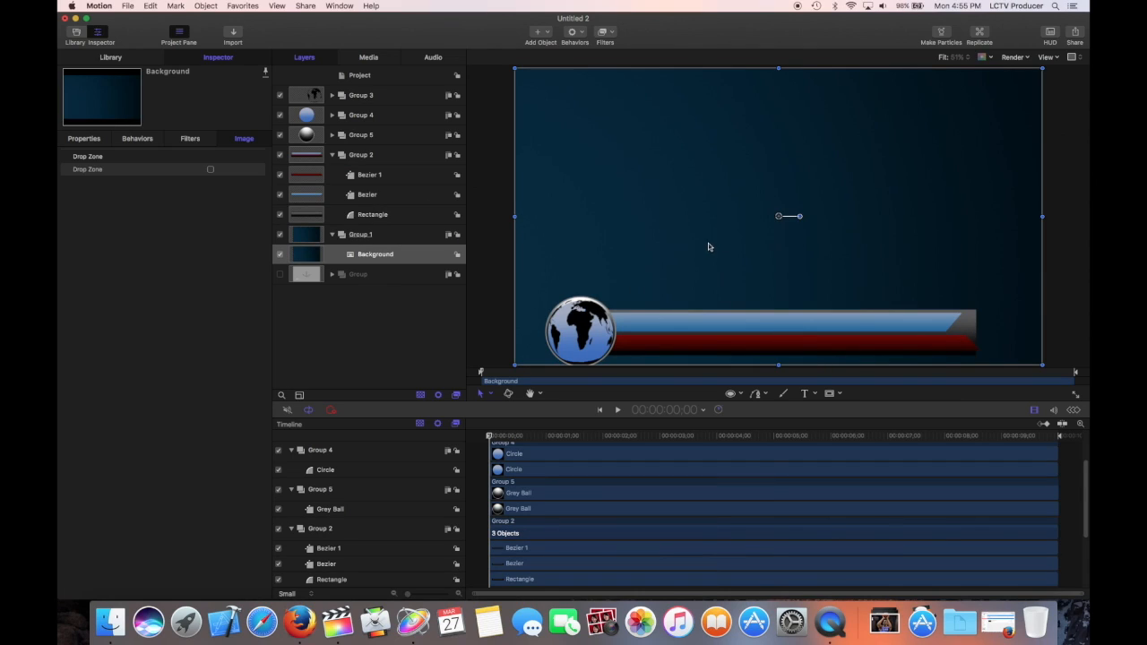
- Try adding a second opacity tag at the end of the Rectangle's gradient, and remove it
click(309, 211)
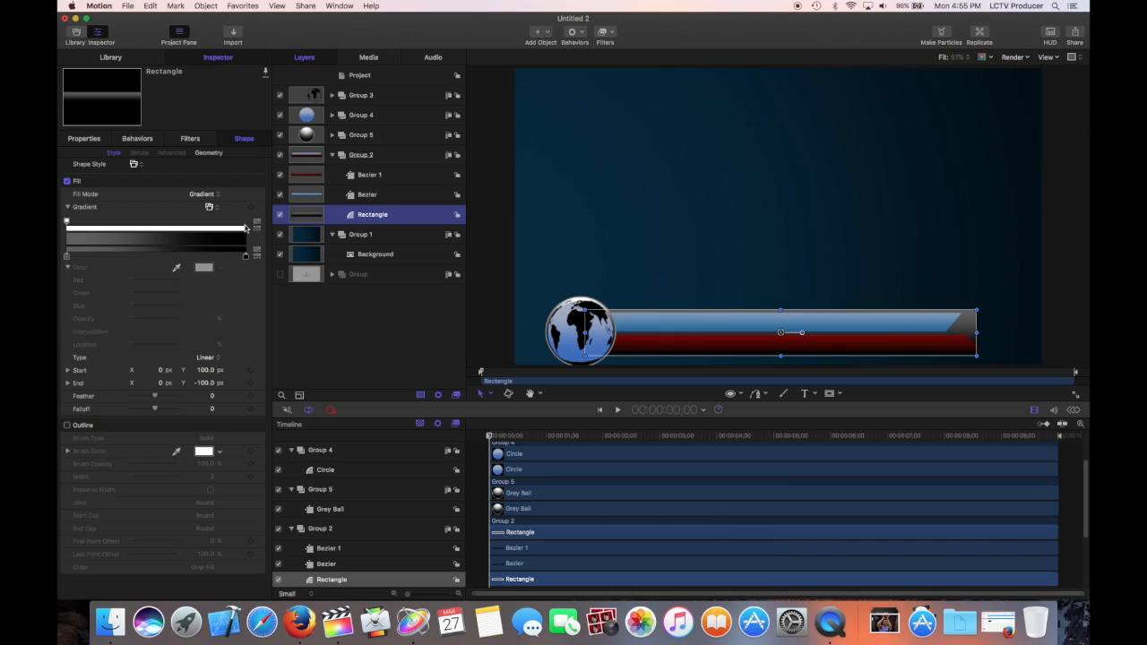
click(245, 228)
drag(246, 225, 245, 222)
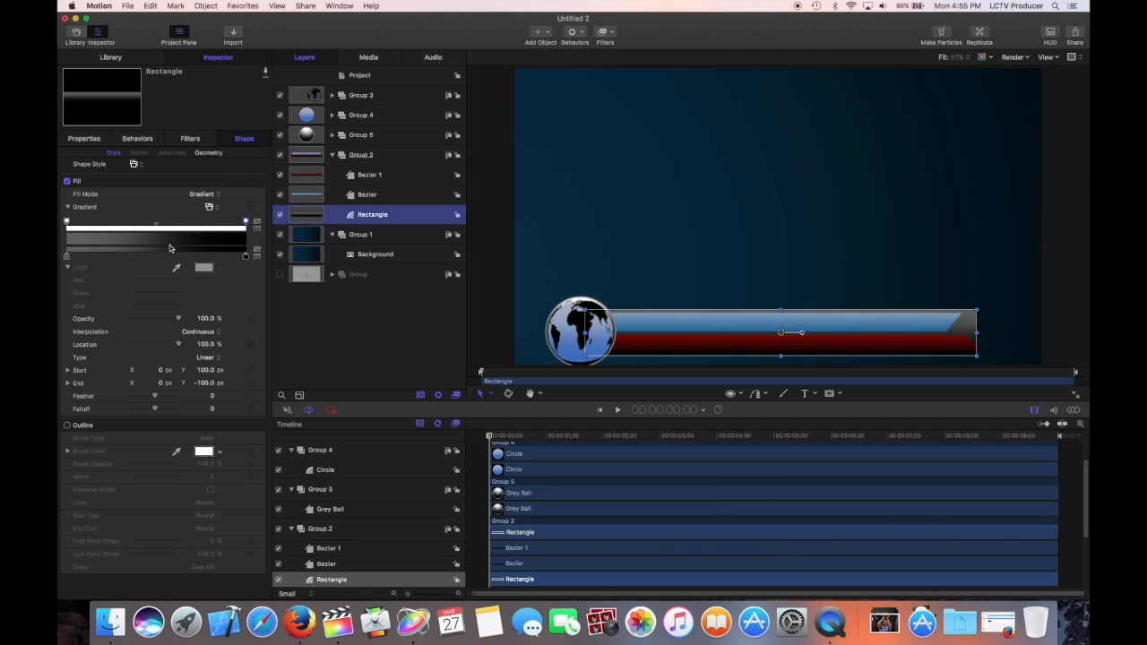
click(245, 223)
click(246, 222)
drag(245, 223, 241, 174)
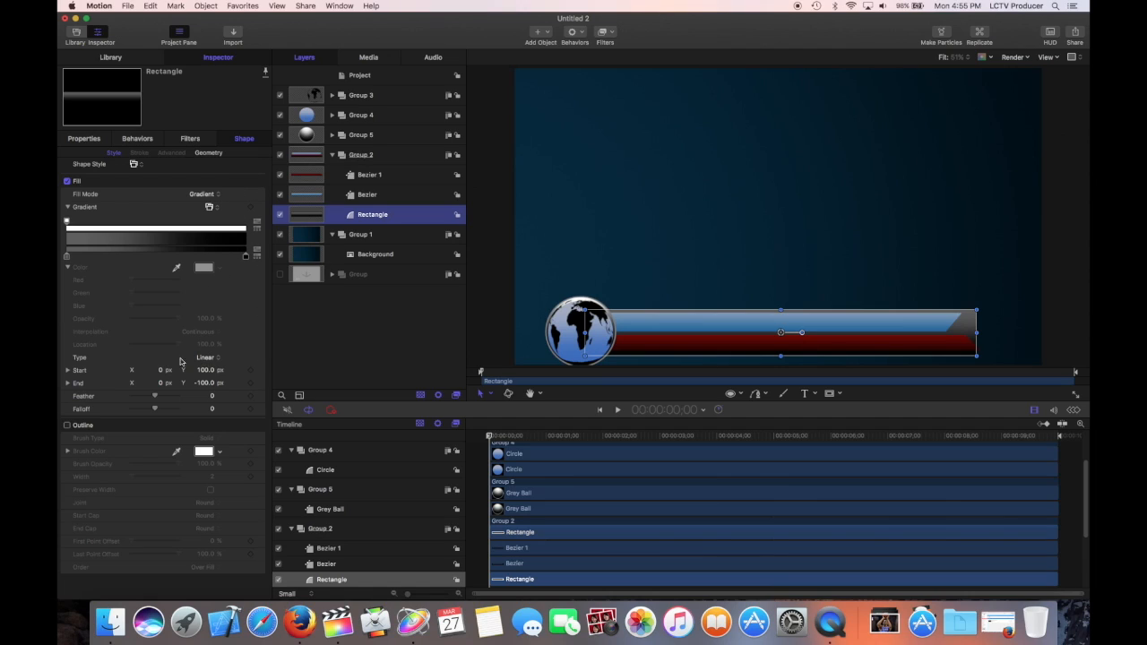
- Add an opacity tag at the end of the Rectangle's gradient and set the start tag's opacity to 0%
click(244, 222)
drag(245, 221, 248, 221)
click(66, 221)
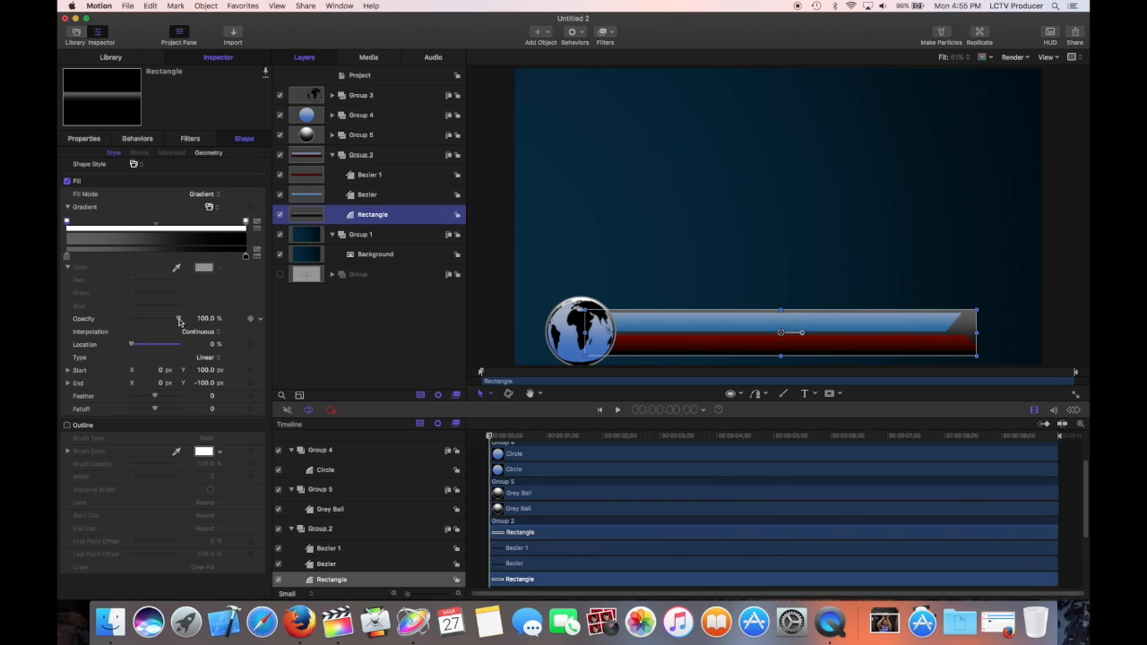
drag(179, 320, 60, 320)
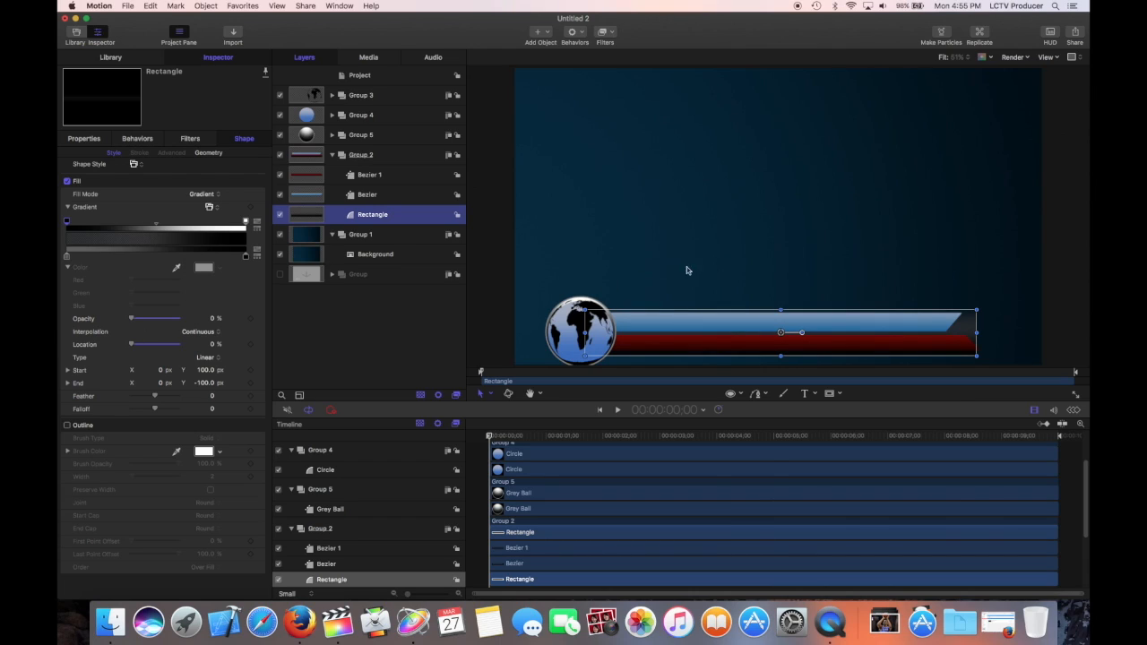
click(716, 250)
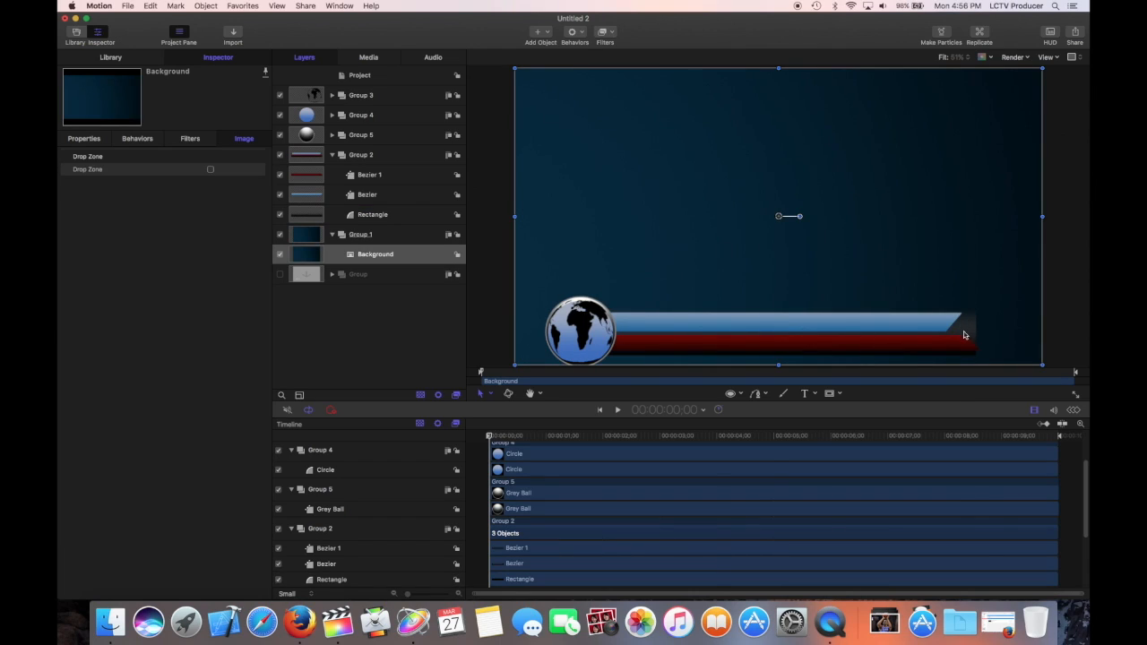
- Set the Rectangle gradient's Start X to 150 px and raise its Start Y slightly
click(306, 214)
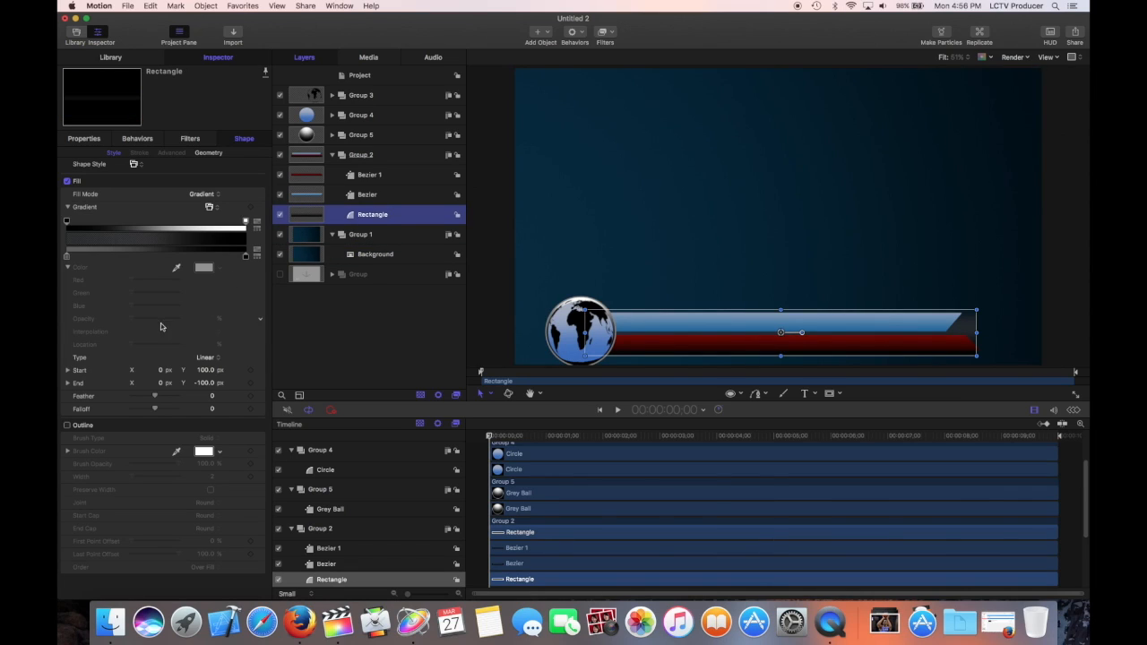
click(162, 371)
drag(161, 372, 193, 372)
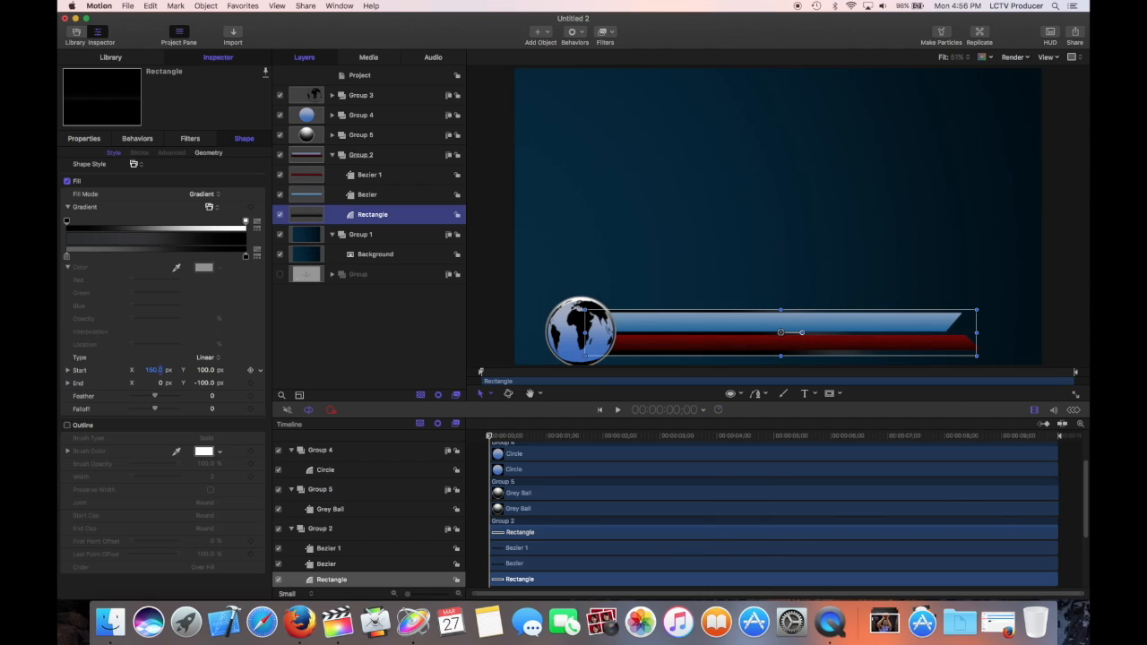
click(204, 372)
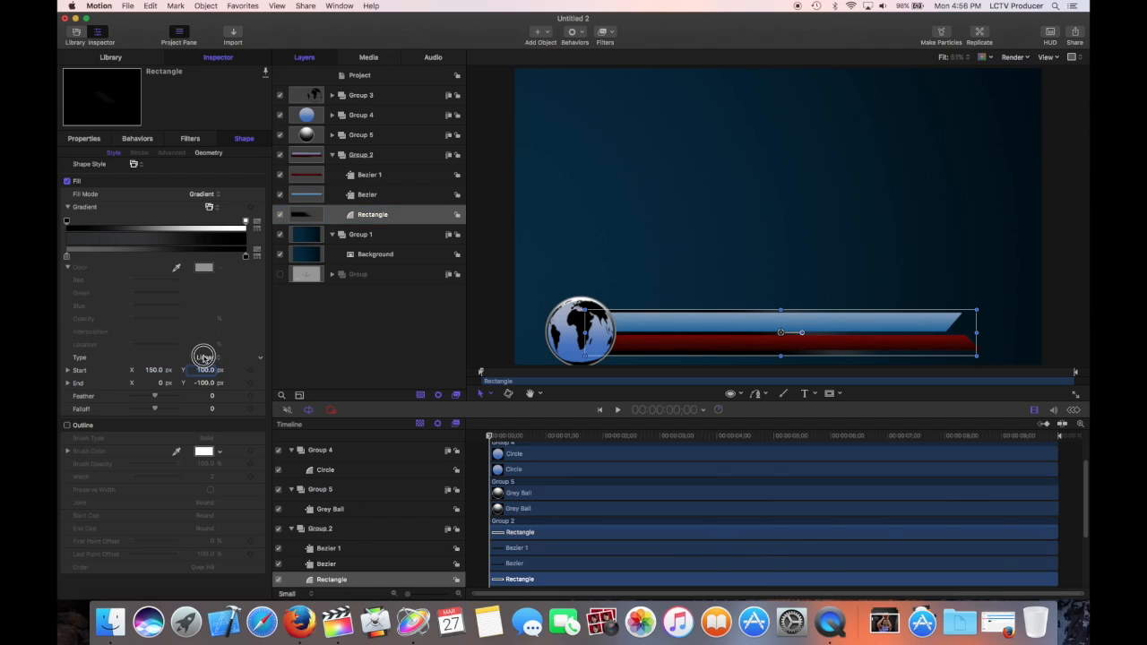
mouse_move(203, 373)
mouse_down()
mouse_move(202, 412)
mouse_move(202, 371)
mouse_up()
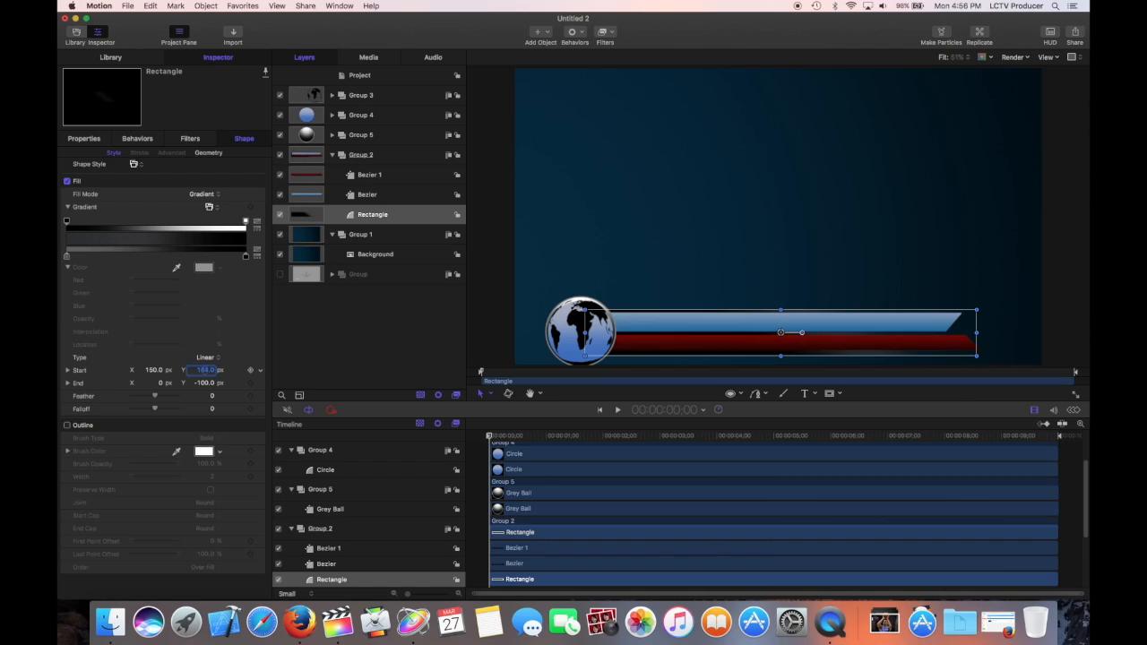
click(778, 232)
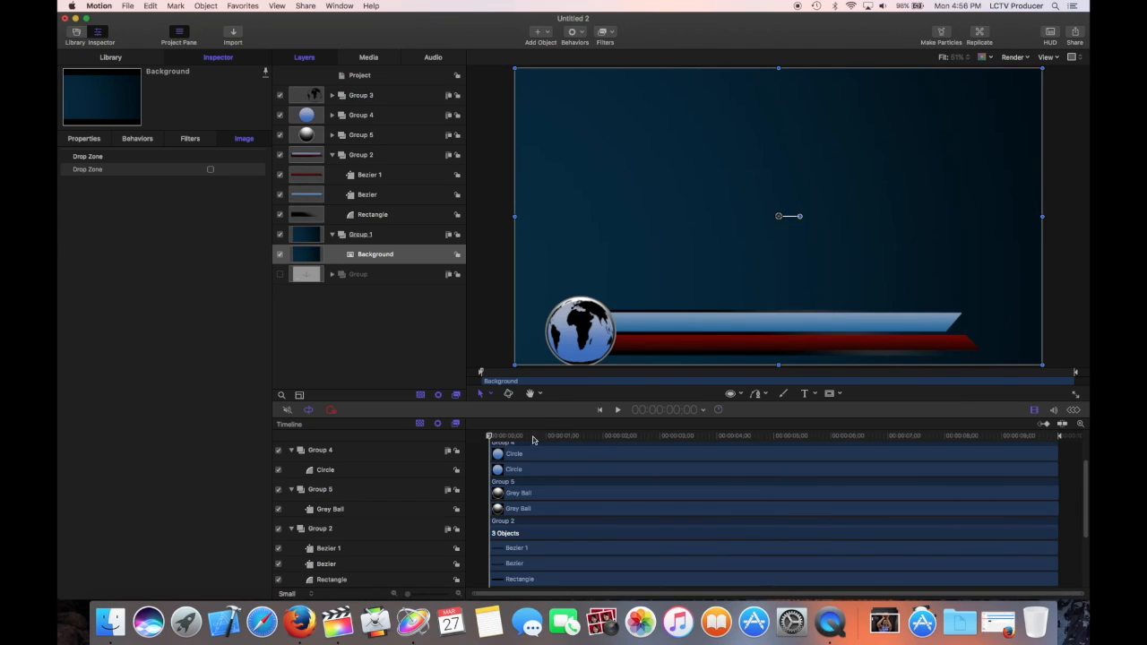
- Play the animation to preview the globe and bars, and return the playhead to the start
key(space)
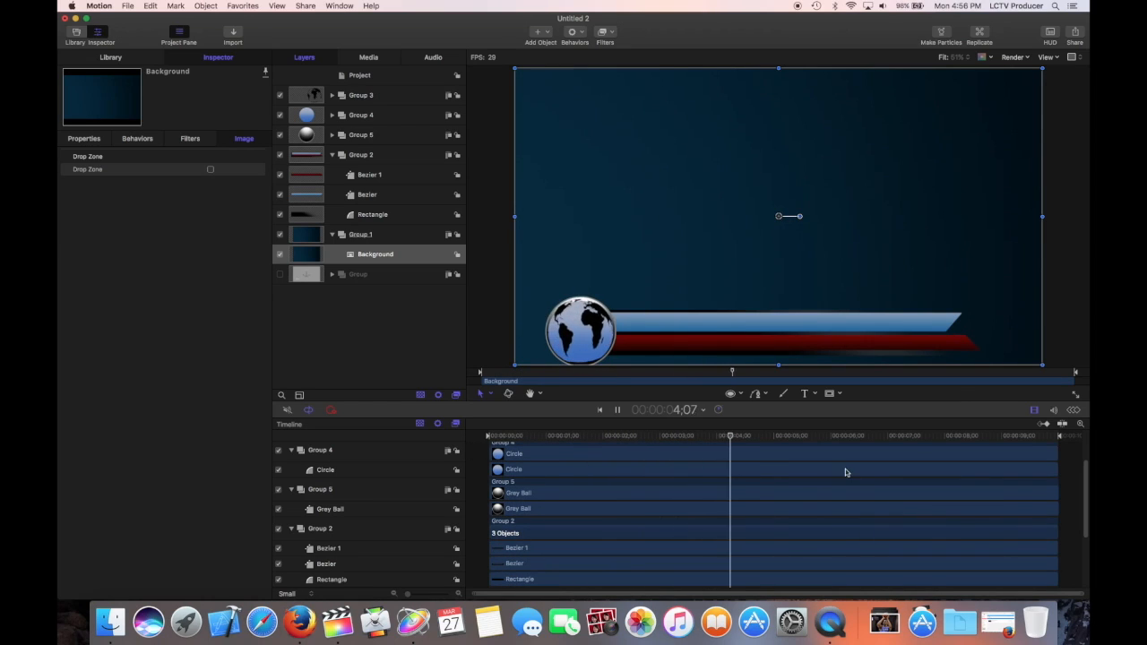
key(space)
drag(765, 437, 467, 440)
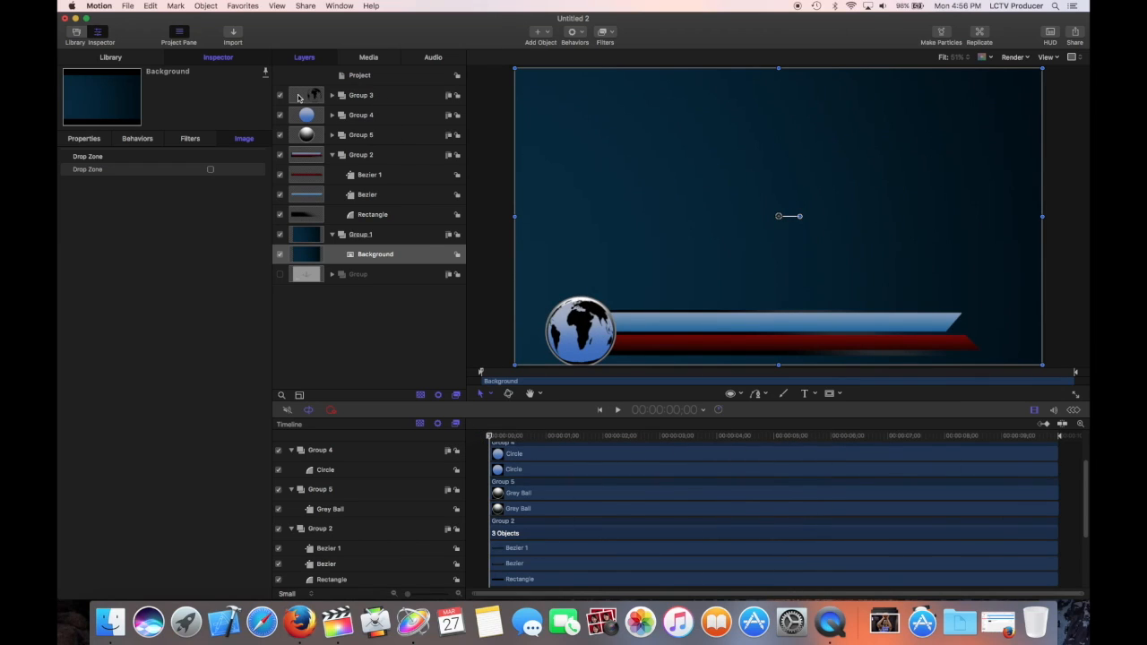
- Add a new group above Group 3 and create the text "Big Bad Booty Daddy" in it over the blue bar
click(299, 96)
click(547, 32)
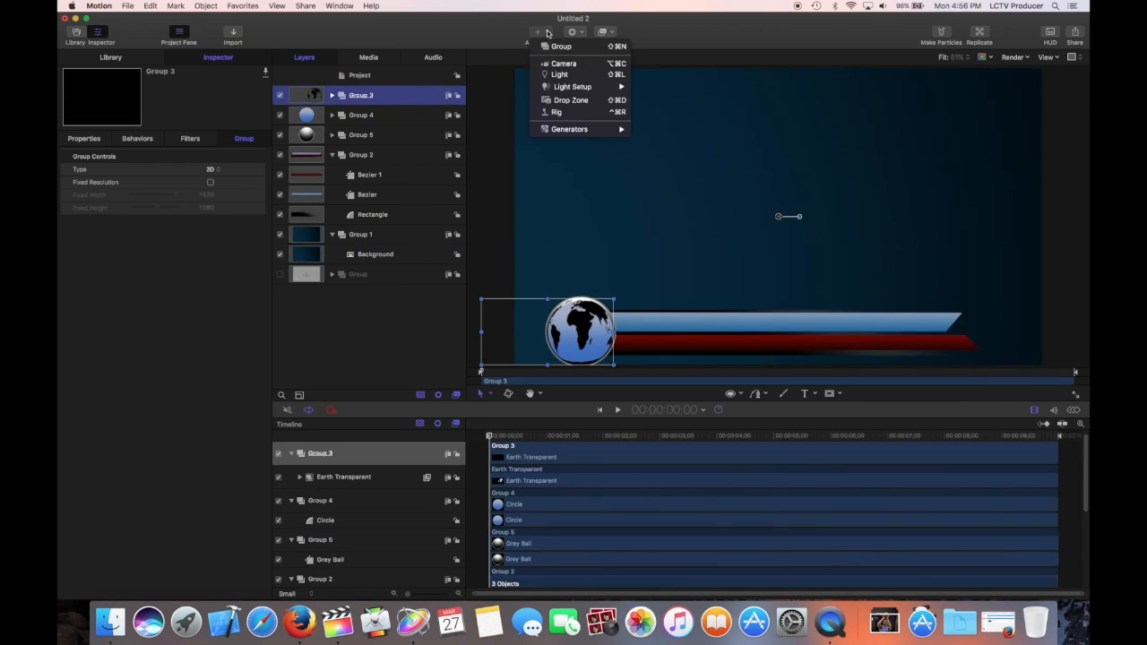
click(556, 45)
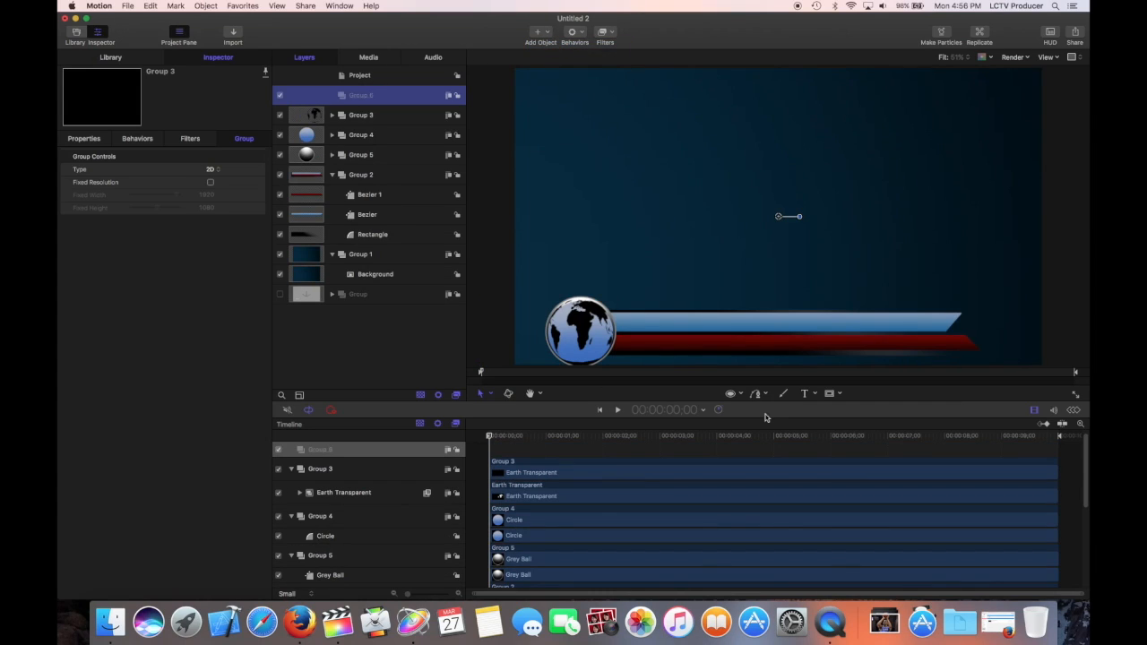
click(804, 394)
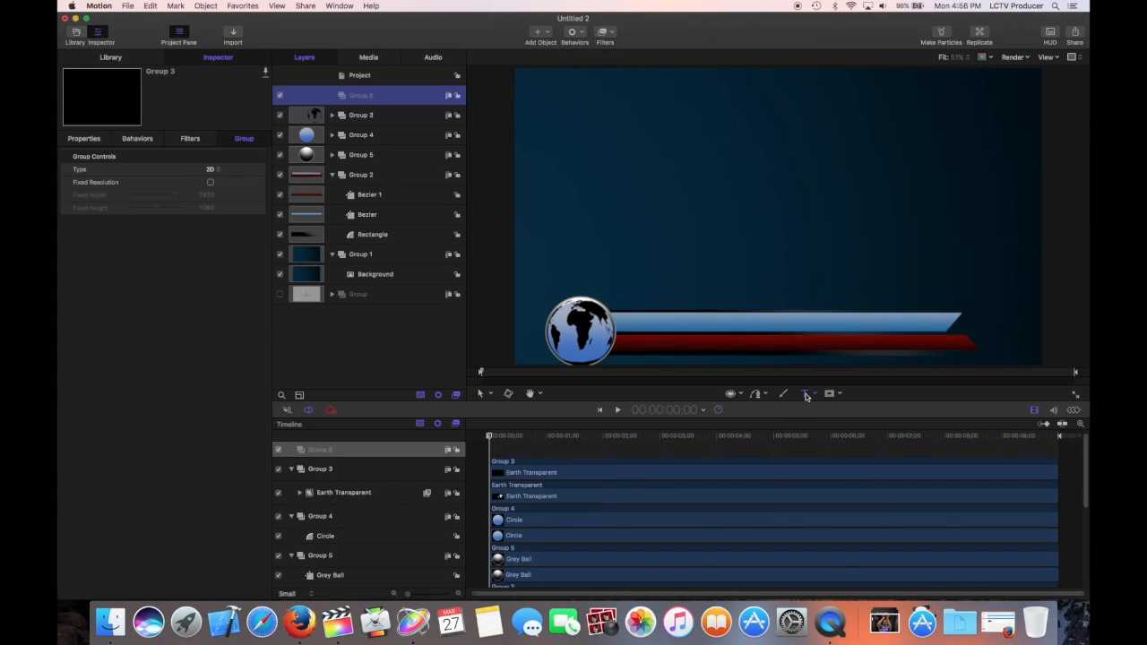
click(692, 323)
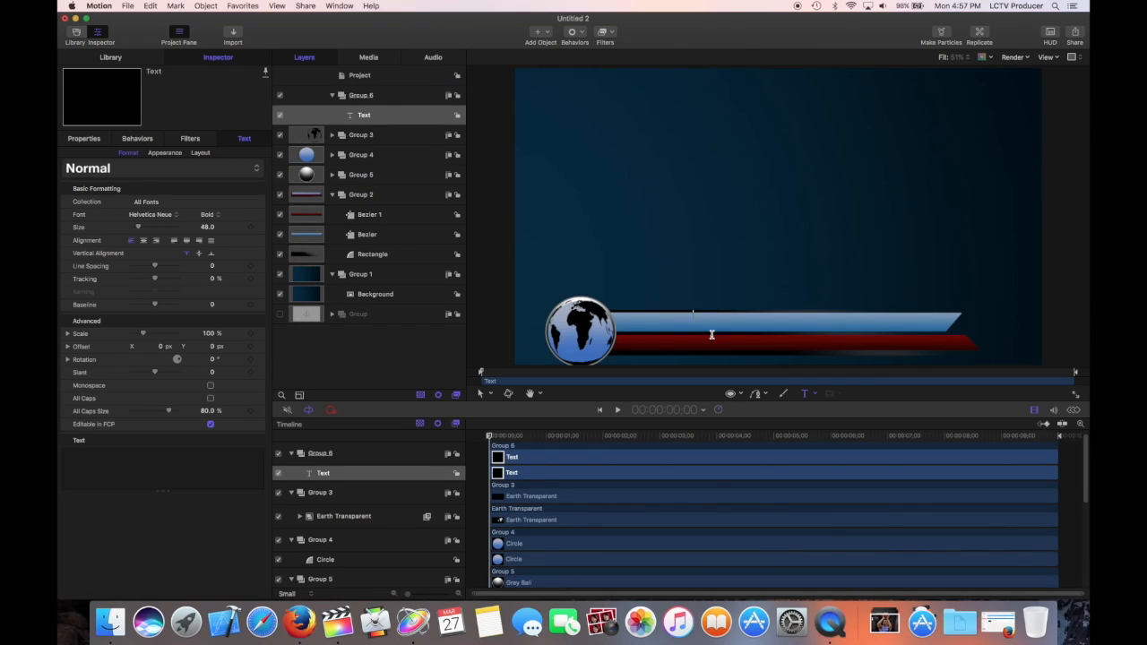
text(Big Bad Booty Dadd)
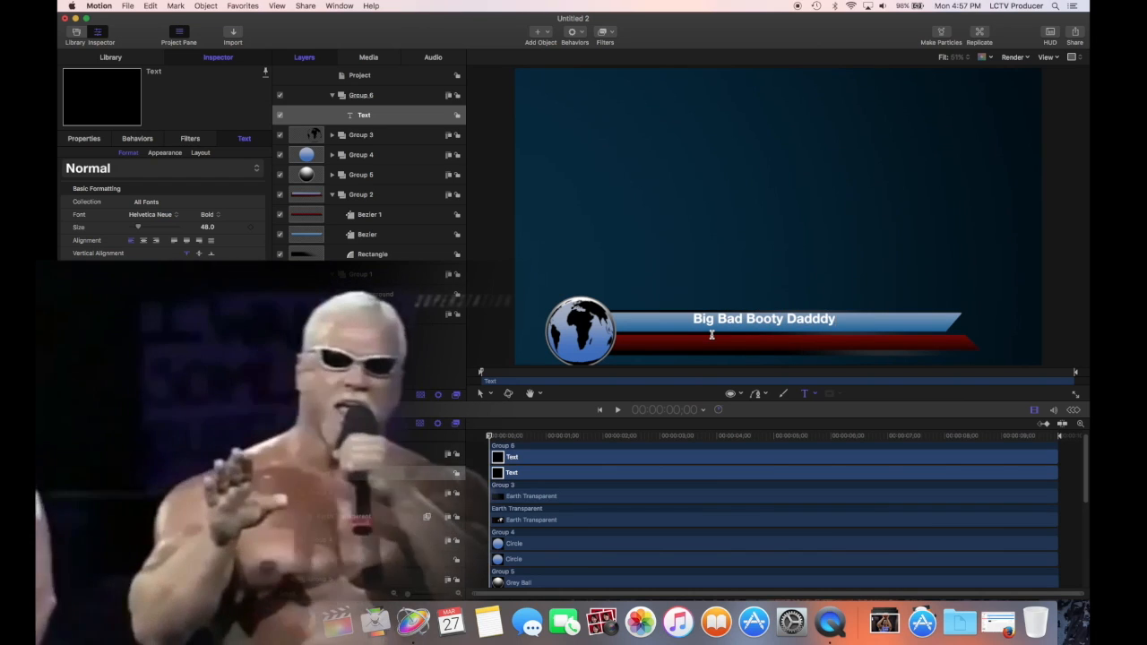
text(y)
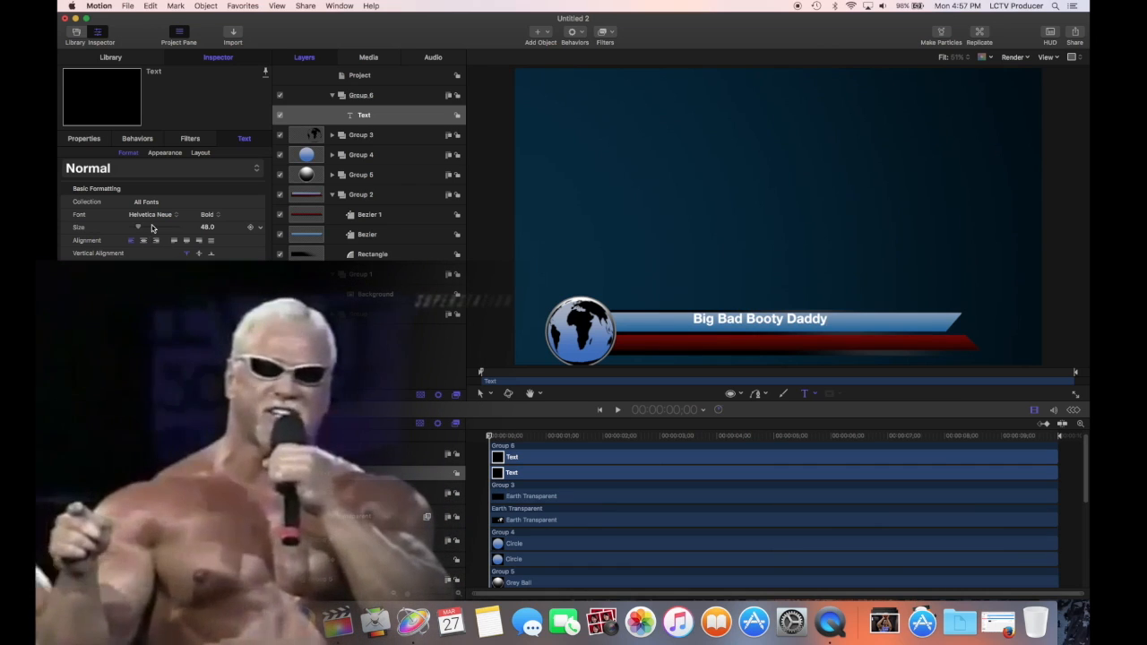
- Set the title text's font to Helvetica Neue Regular and enable its Drop Shadow
click(159, 220)
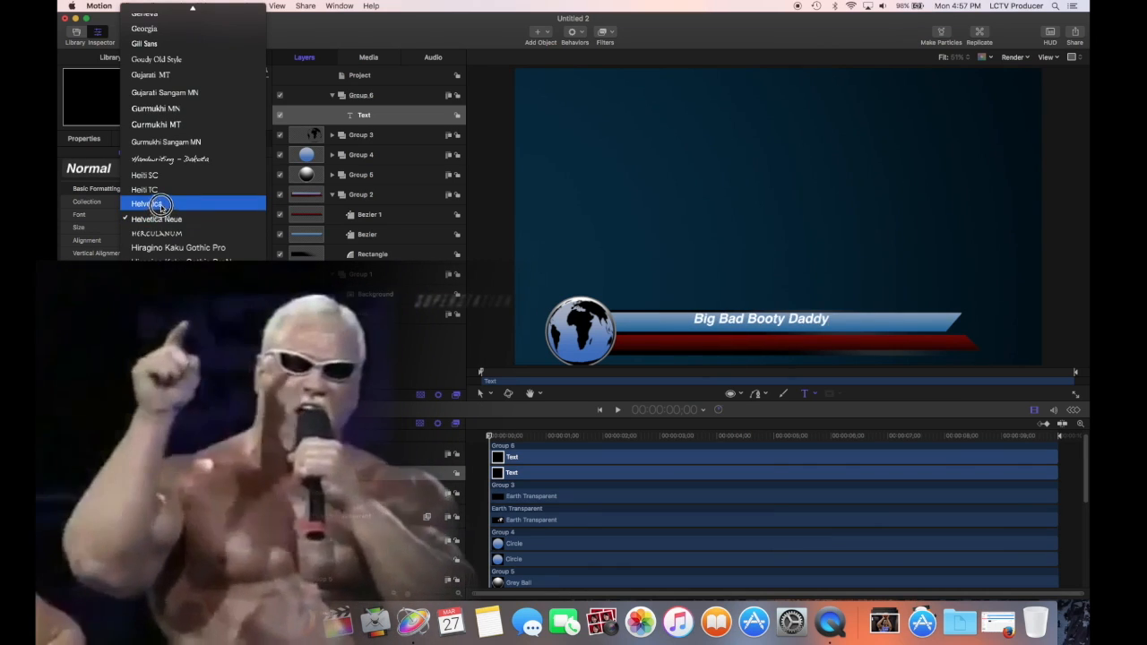
click(159, 219)
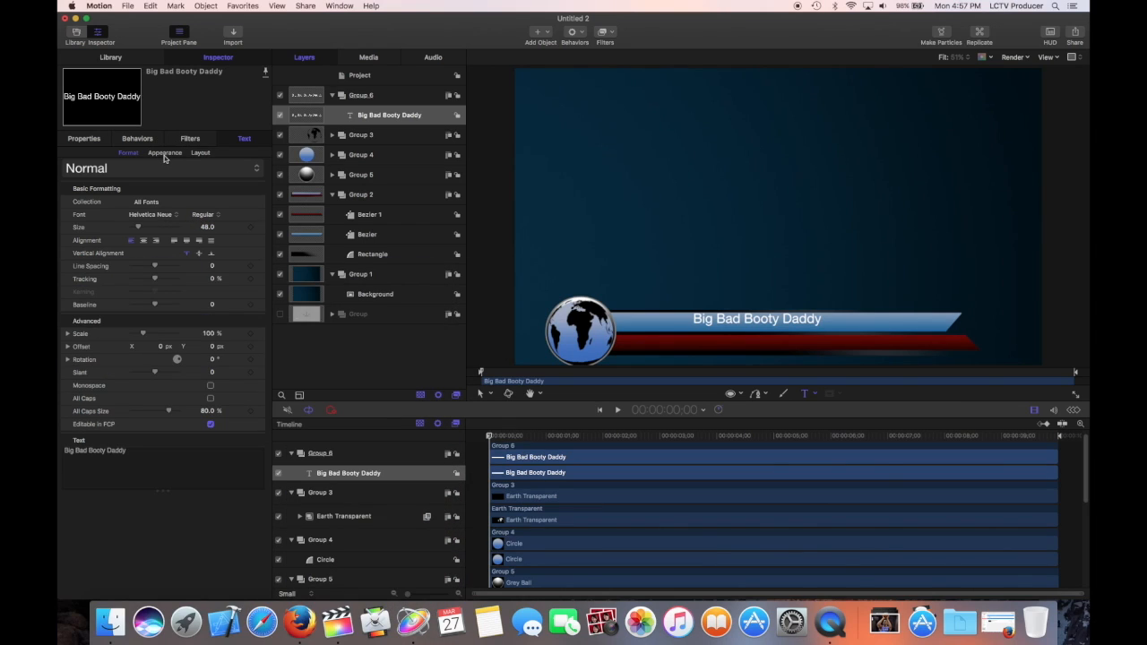
click(164, 154)
scroll(135, 377, down, 3)
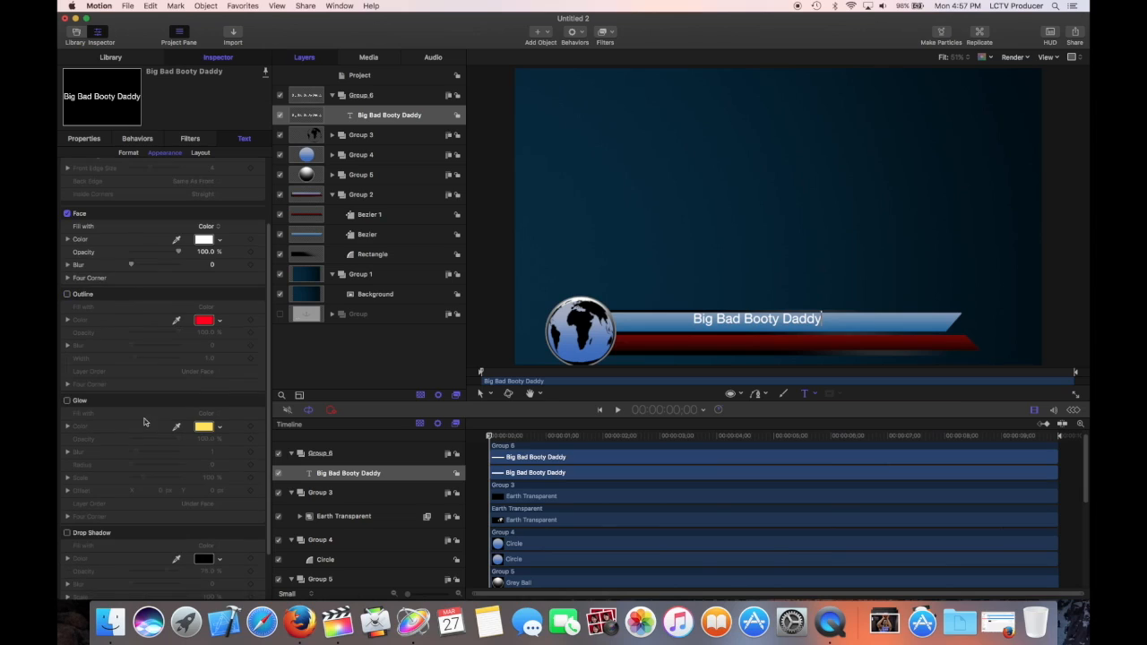
click(66, 530)
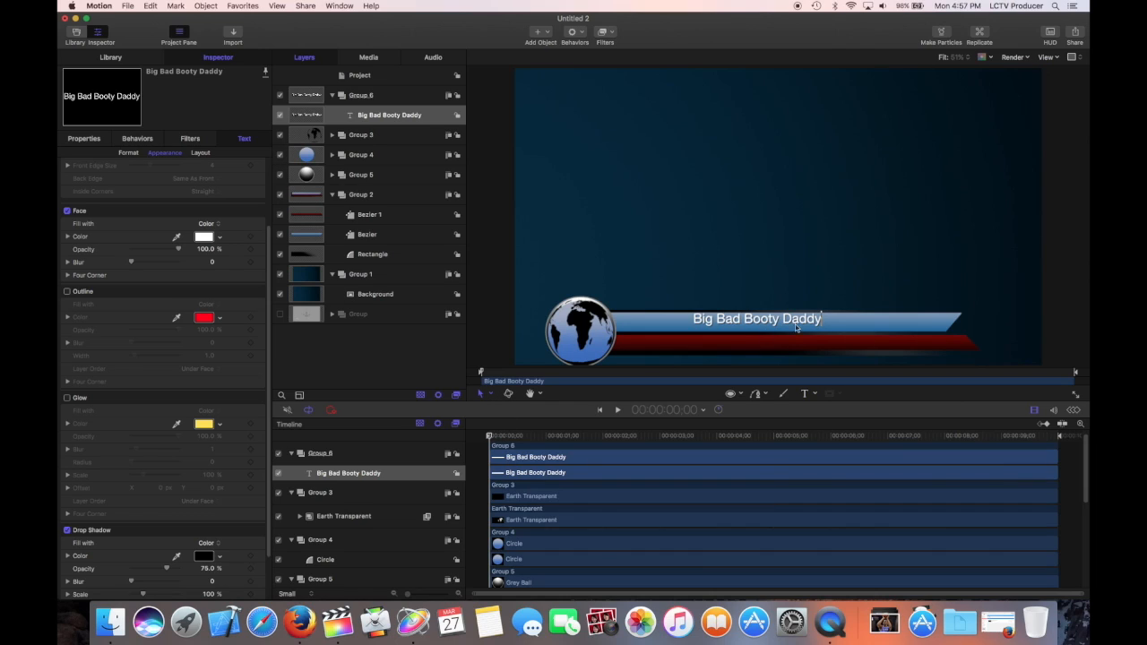
- Set the title text's size to 55 and centre the text vertically within the blue bar
drag(800, 322, 805, 325)
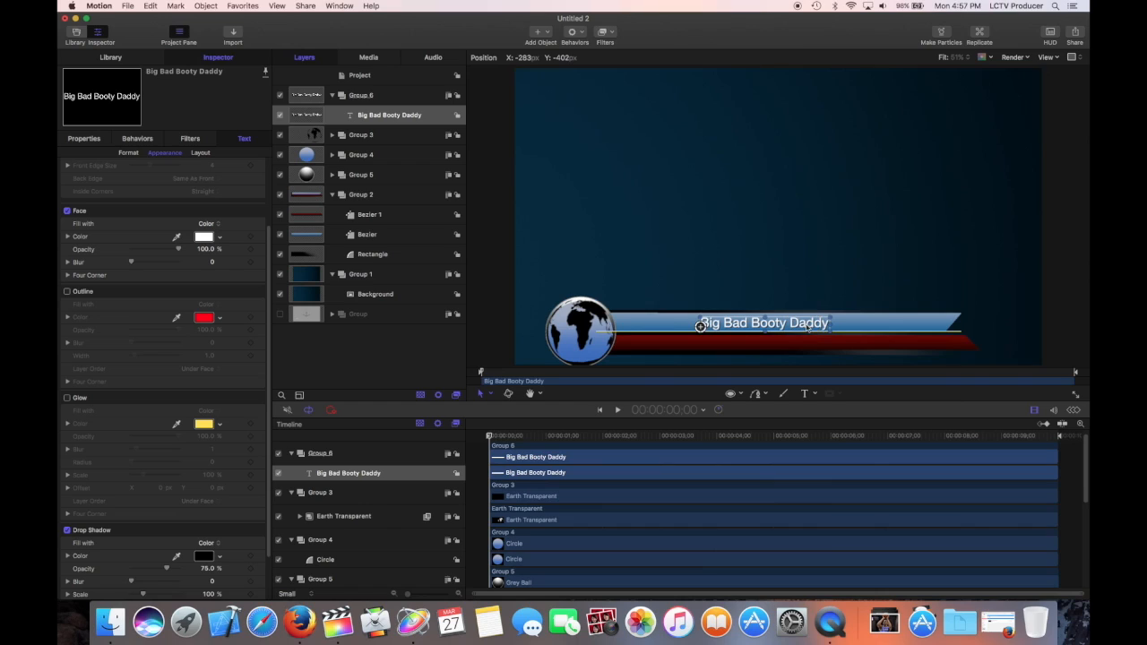
click(128, 153)
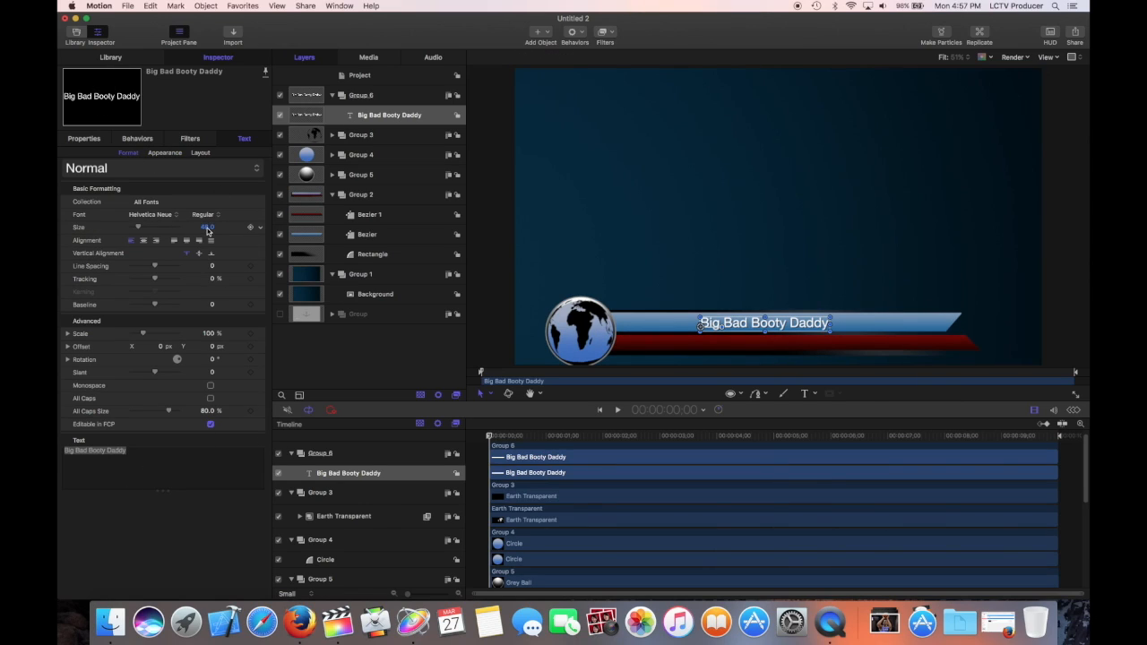
click(207, 227)
text(55)
key(Return)
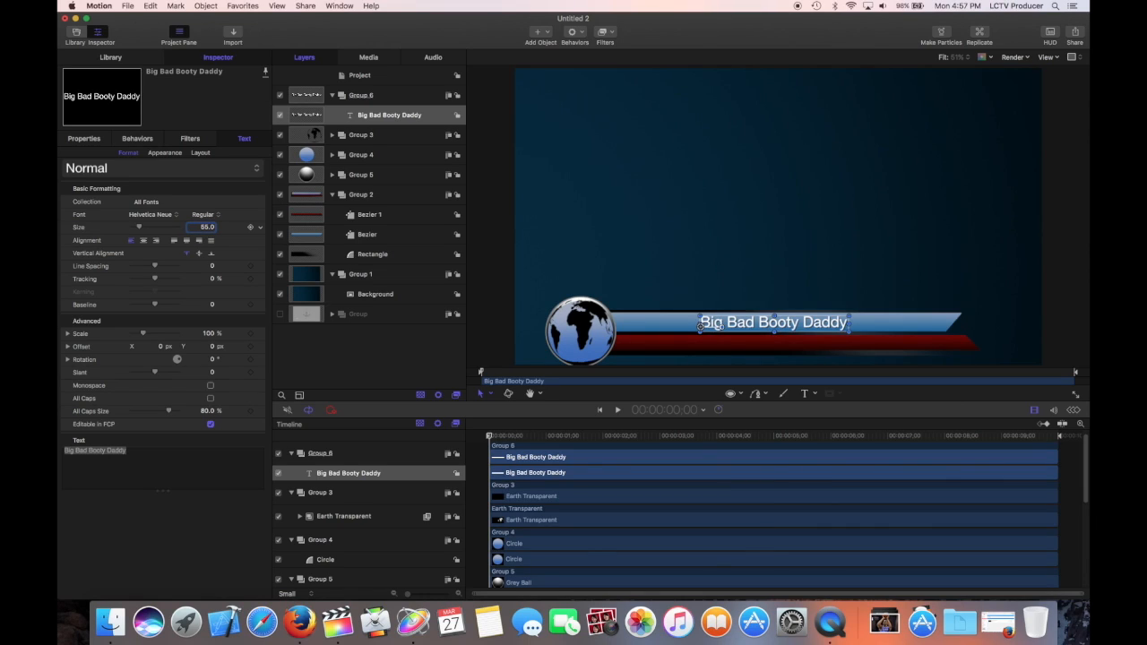
drag(735, 327, 733, 324)
- Duplicate the "Big Bad Booty Daddy" text and move the copy straight down onto the red bar
right_click(314, 115)
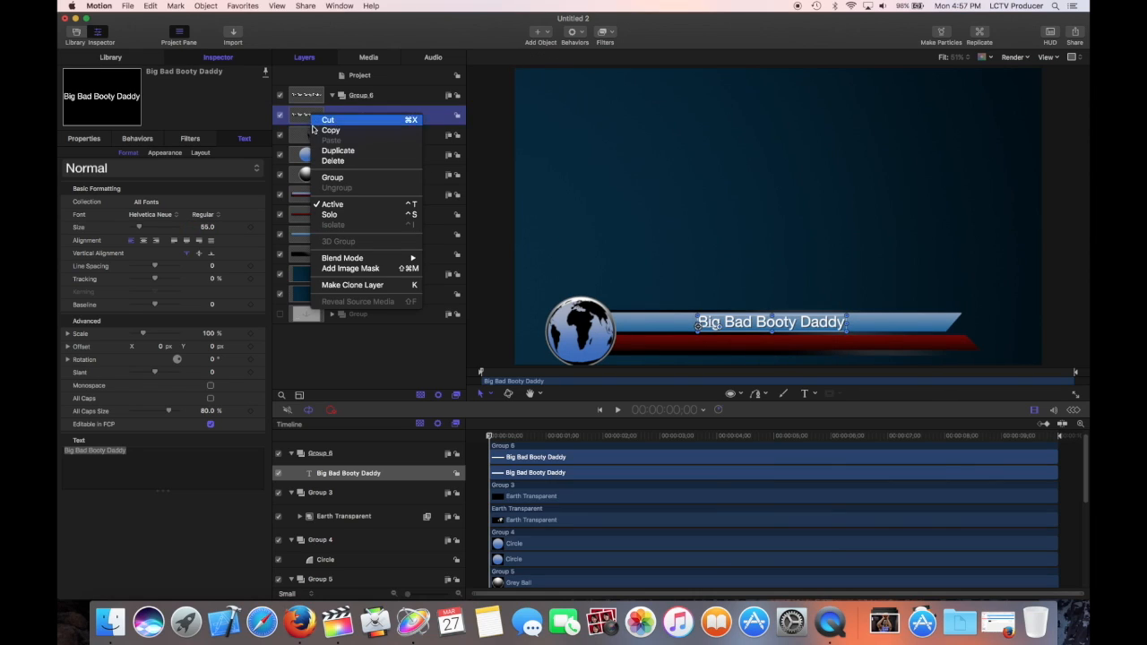
click(331, 150)
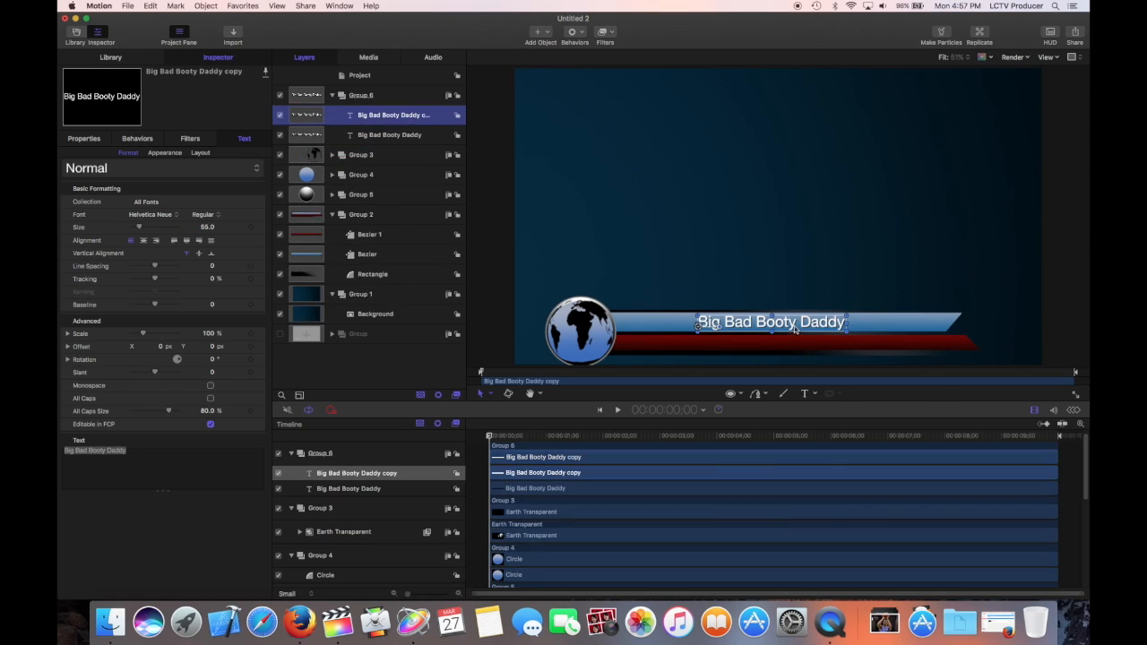
drag(793, 328, 792, 348)
- Set the copied text's size to 45 and its typeface to UltraLight Italic, and reposition it within the red bar
click(207, 227)
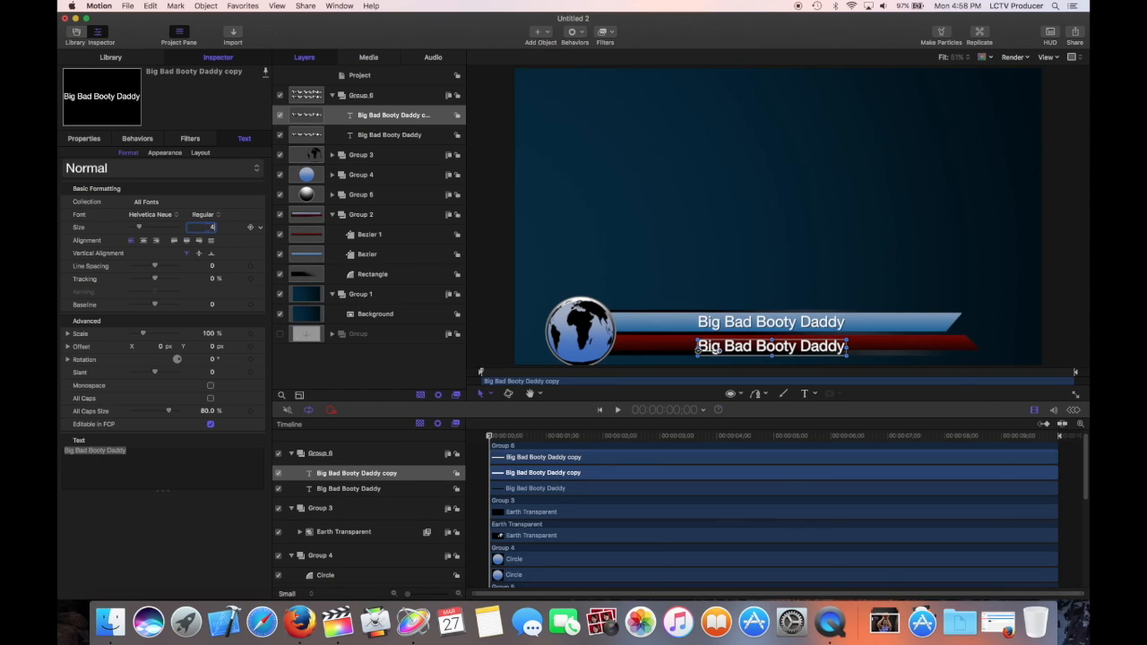
text(45)
key(Return)
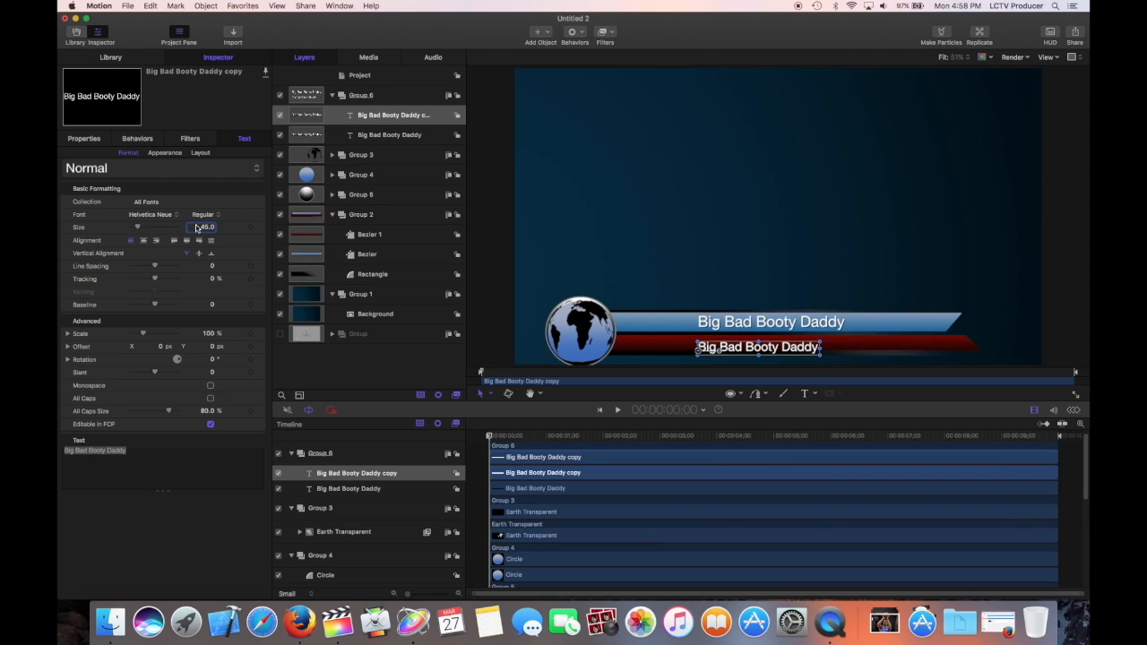
click(202, 215)
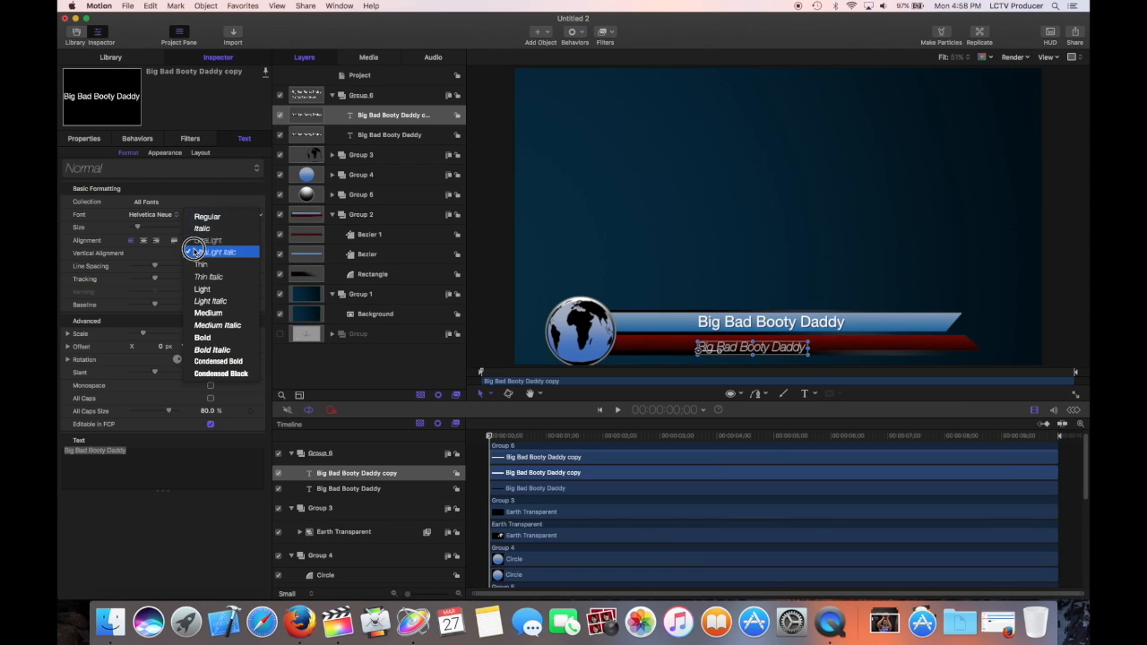
click(193, 252)
drag(773, 350, 783, 346)
- Replace the copied text's wording with "Str8 Ca$h Homie"
triple_click(133, 457)
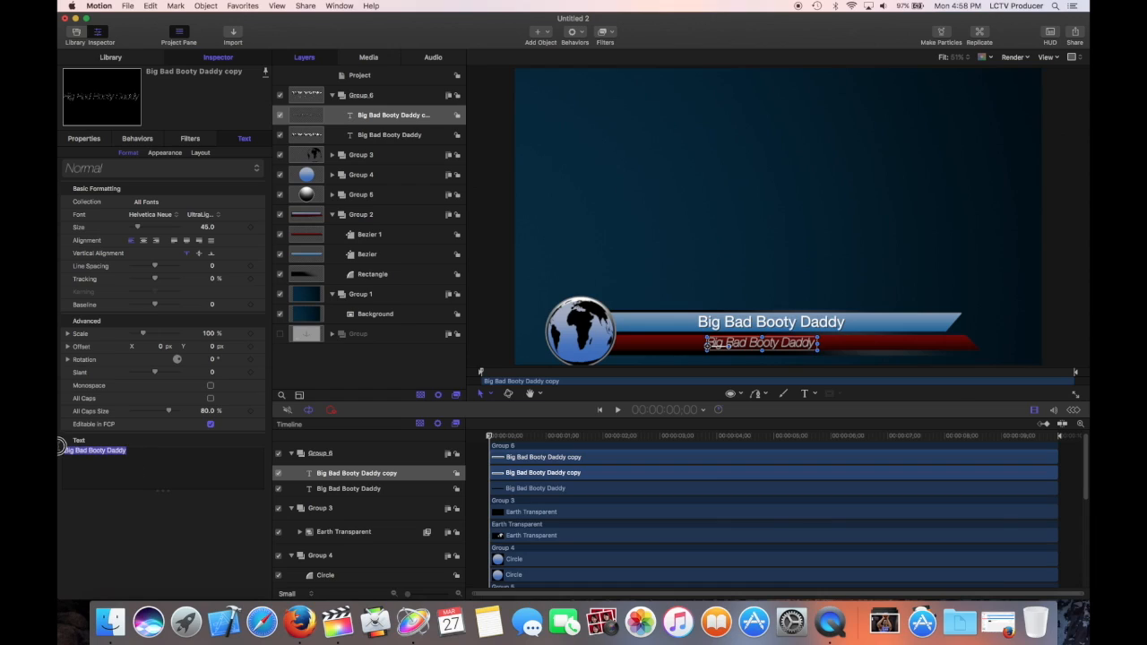
text(Str8 Cas)
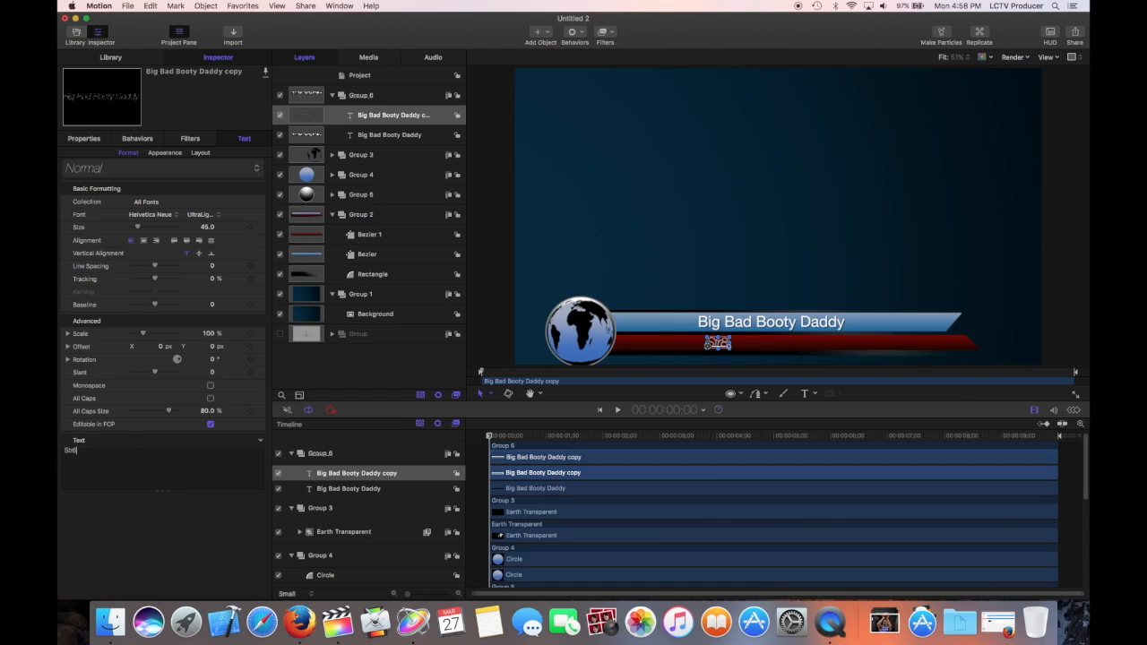
key(BackSpace)
text(S)
text(h)
key(BackSpace)
key(BackSpace)
text($h Hoom)
key(BackSpace)
key(BackSpace)
text(mie)
- Play the animation from the start to check both text lines, and park the playhead at 2;00
drag(491, 438, 460, 439)
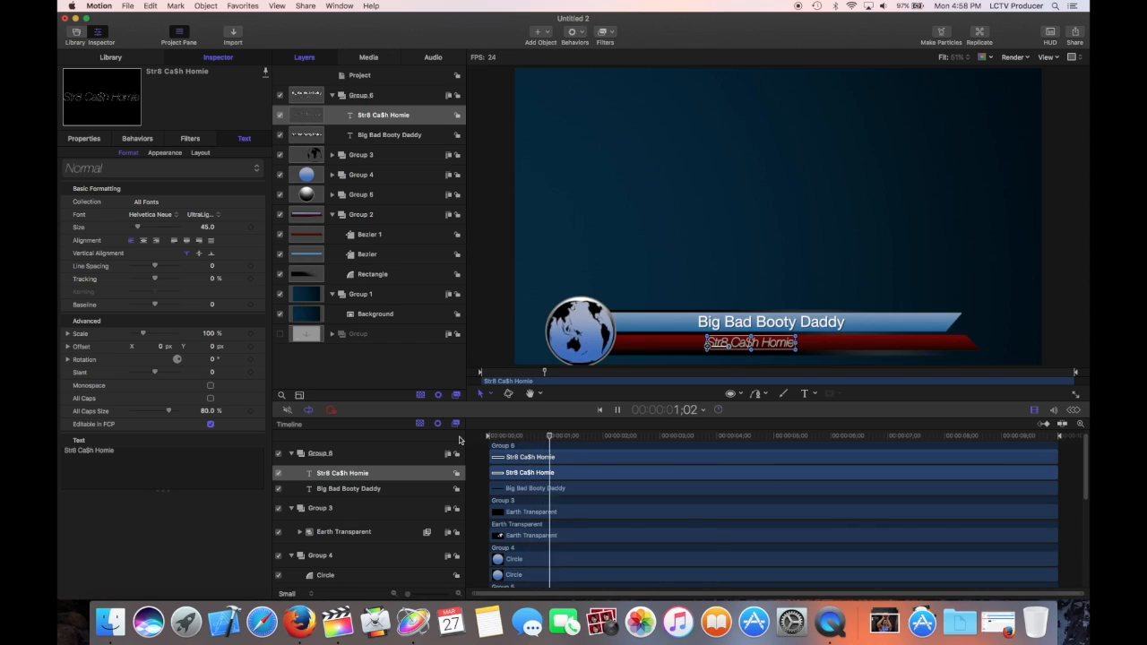
key(space)
click(589, 438)
mouse_move(588, 438)
mouse_down()
mouse_move(476, 438)
mouse_move(564, 437)
mouse_move(602, 451)
mouse_up()
click(738, 253)
click(754, 322)
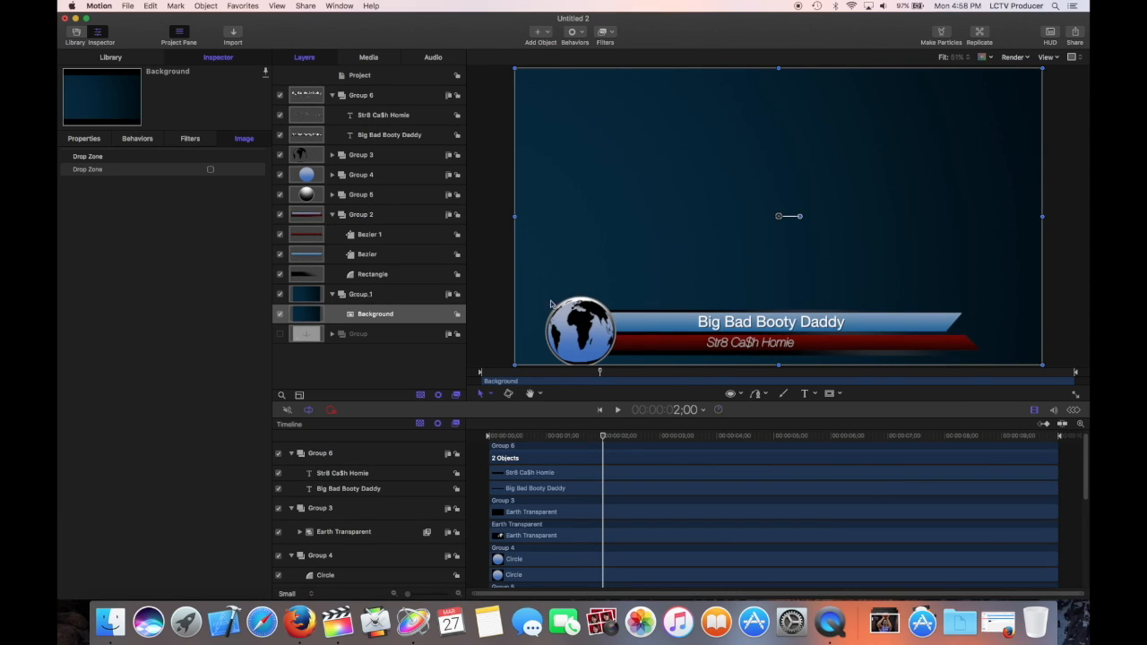
- Apply the Text-Basic Blur In behavior to both the "Str8 Ca$h Homie" and "Big Bad Booty Daddy" texts
click(316, 117)
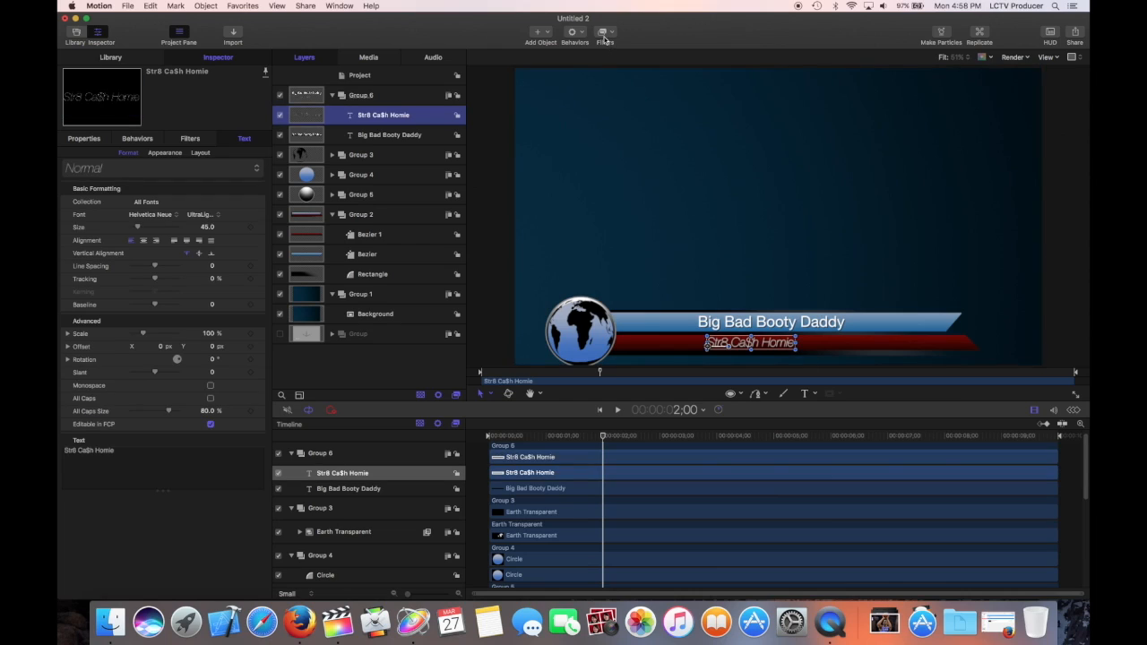
click(581, 34)
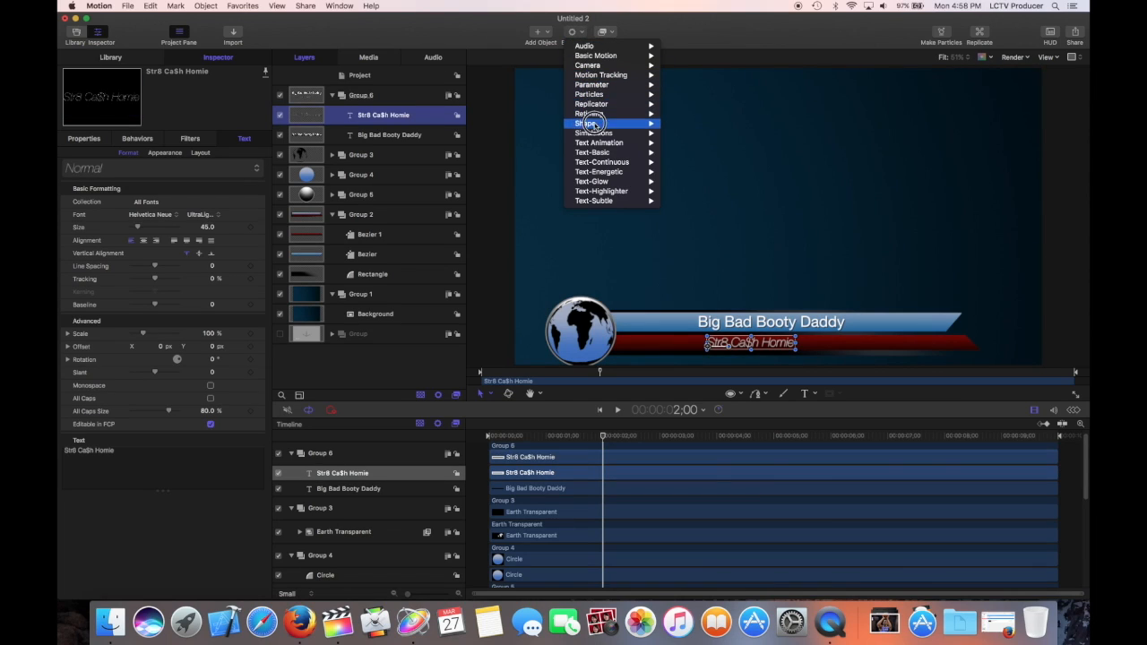
mouse_move(591, 153)
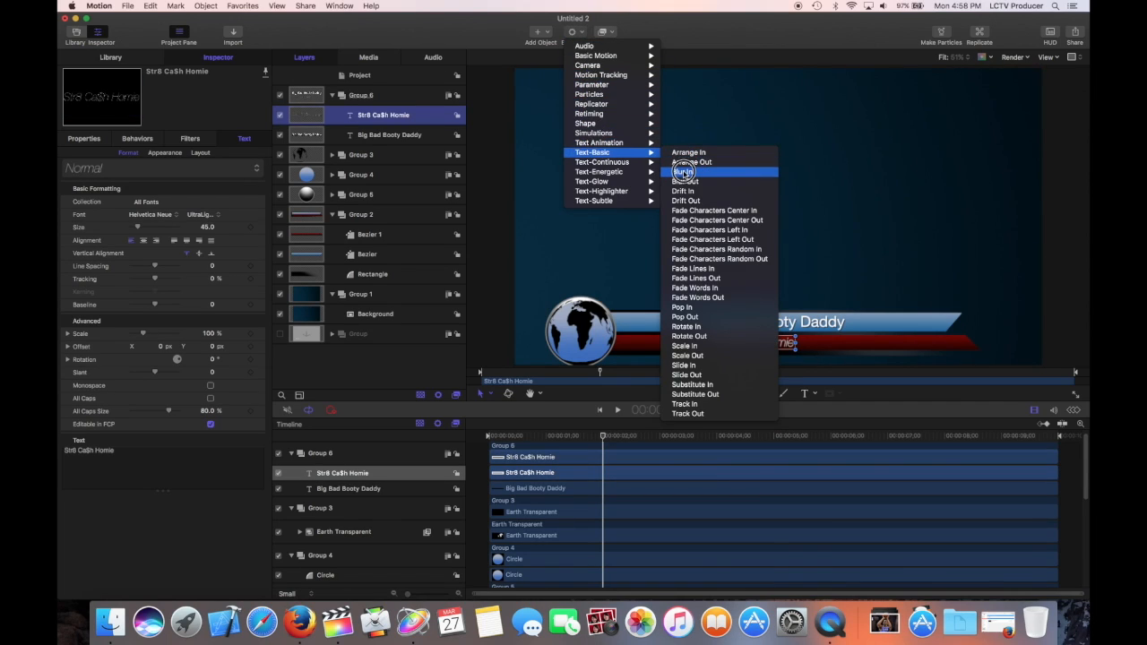
click(682, 171)
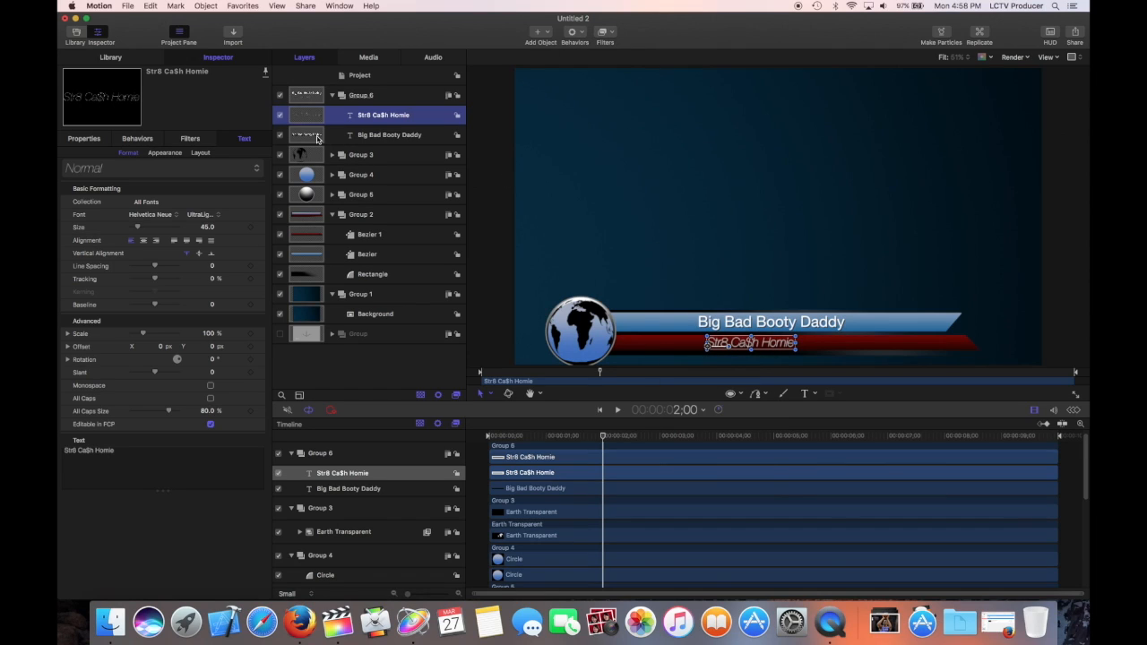
click(315, 150)
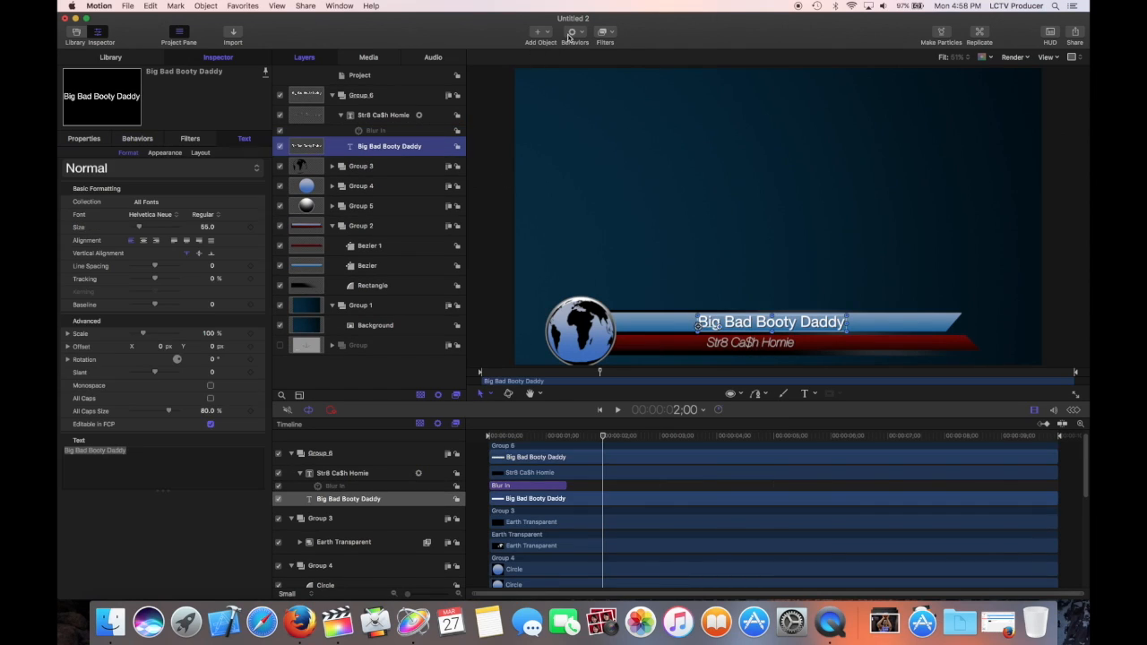
click(572, 33)
mouse_move(591, 152)
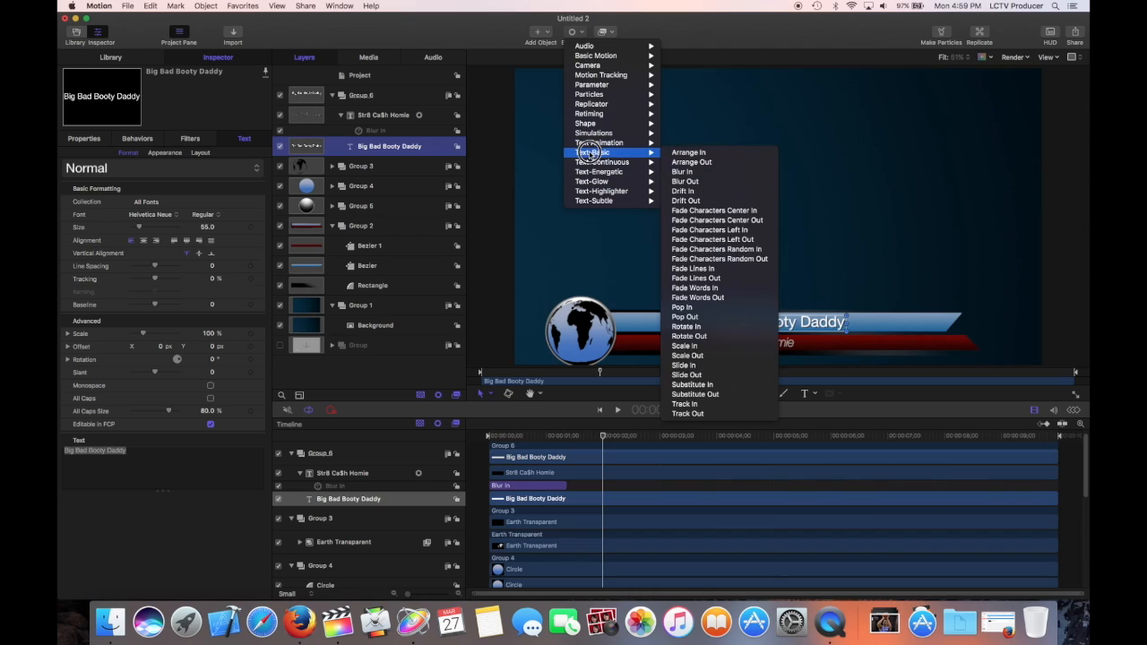
click(695, 172)
- Play the animation from the start to preview the Blur In effect on both texts
drag(602, 436, 463, 440)
key(space)
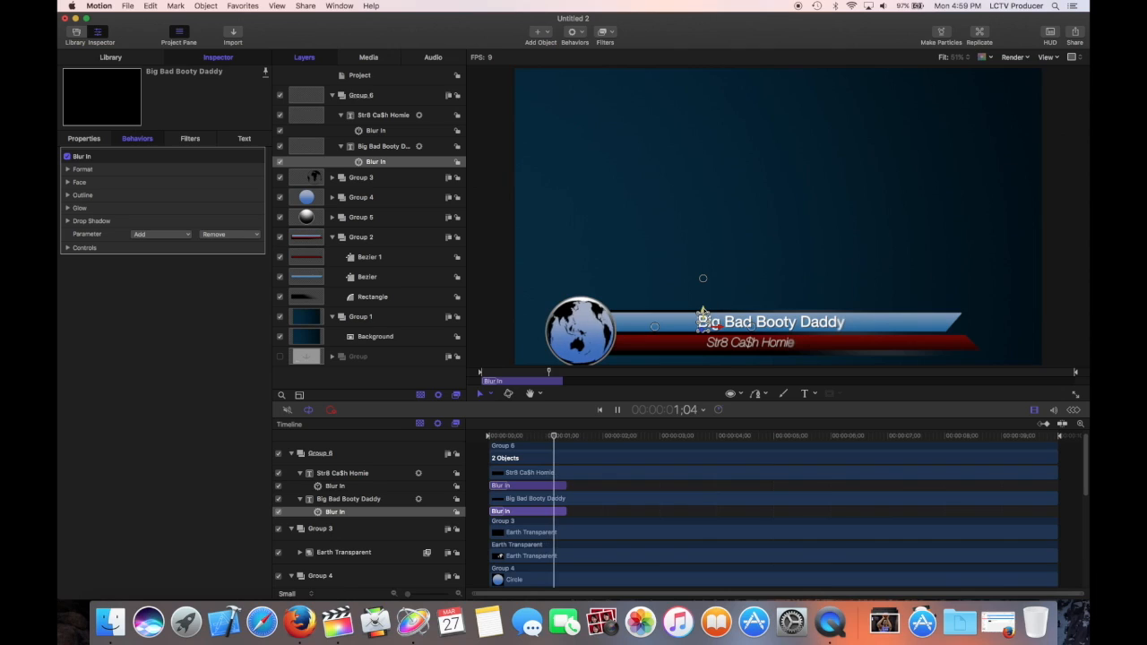
click(561, 459)
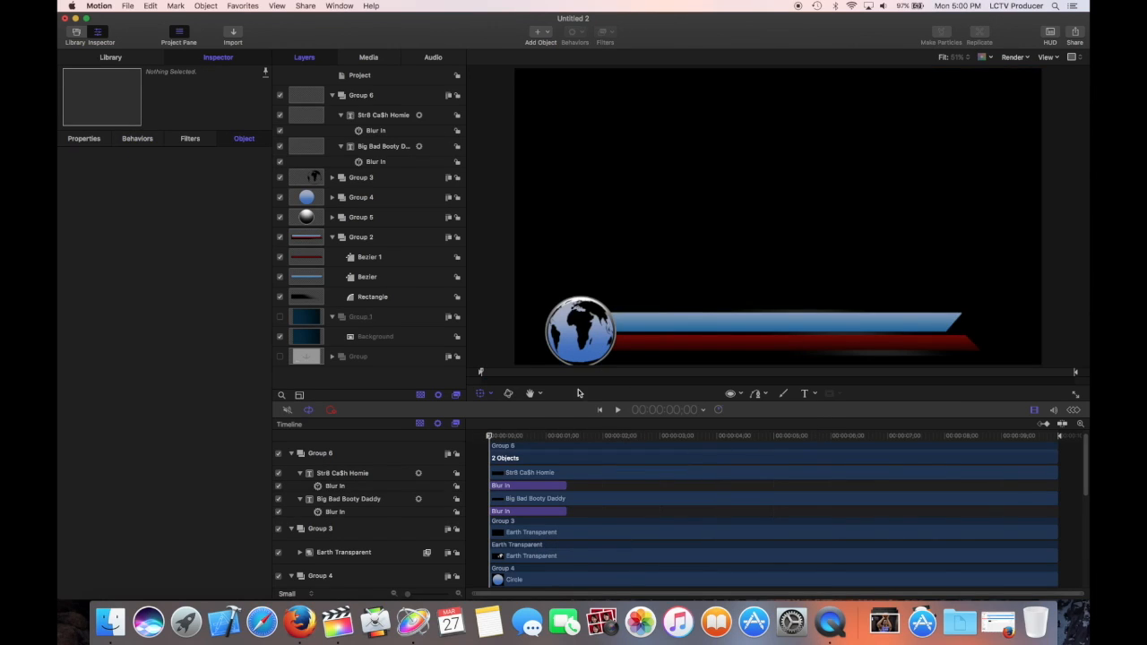
- Collapse Group 6, Group 2 and Group 1 in the layer list
click(331, 95)
click(333, 175)
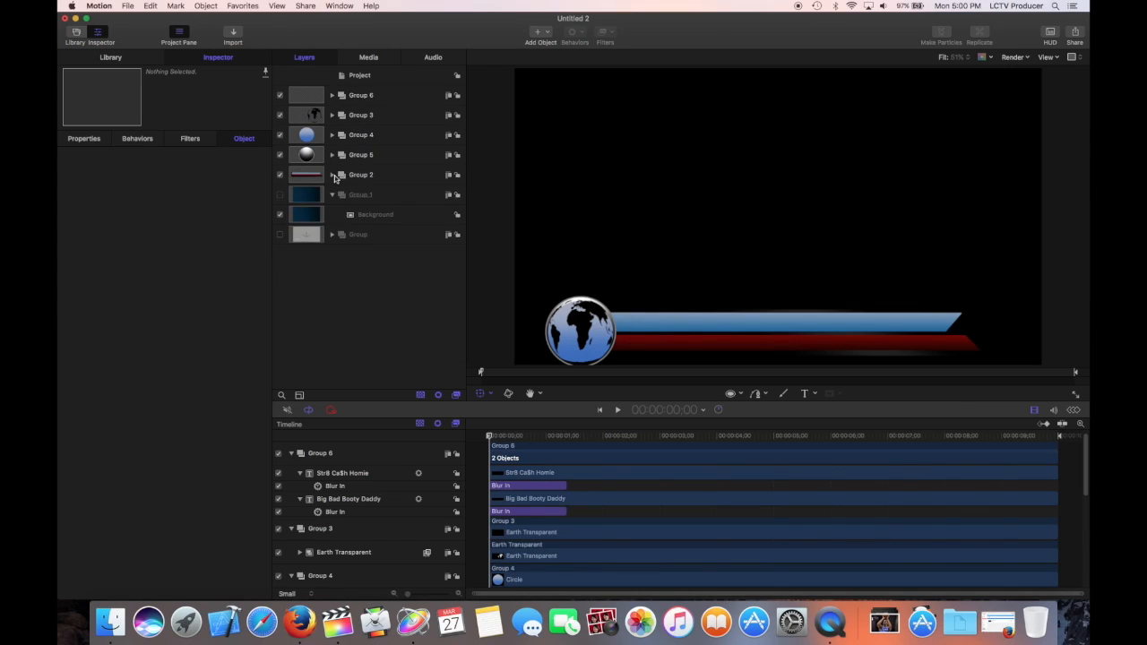
click(332, 195)
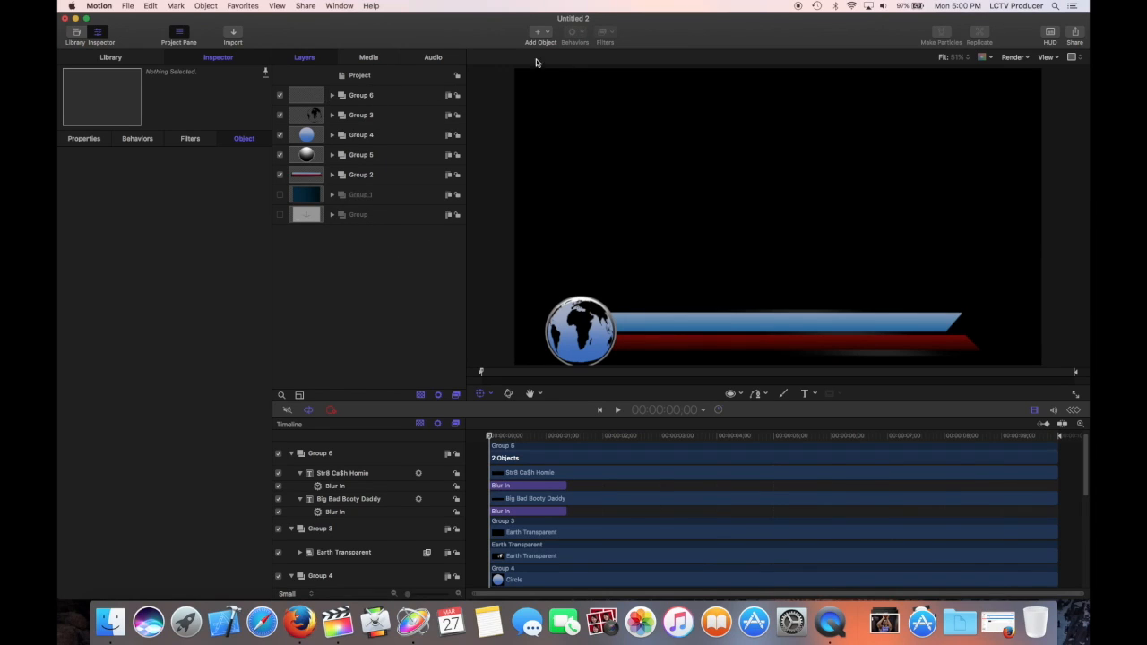
click(317, 95)
click(572, 32)
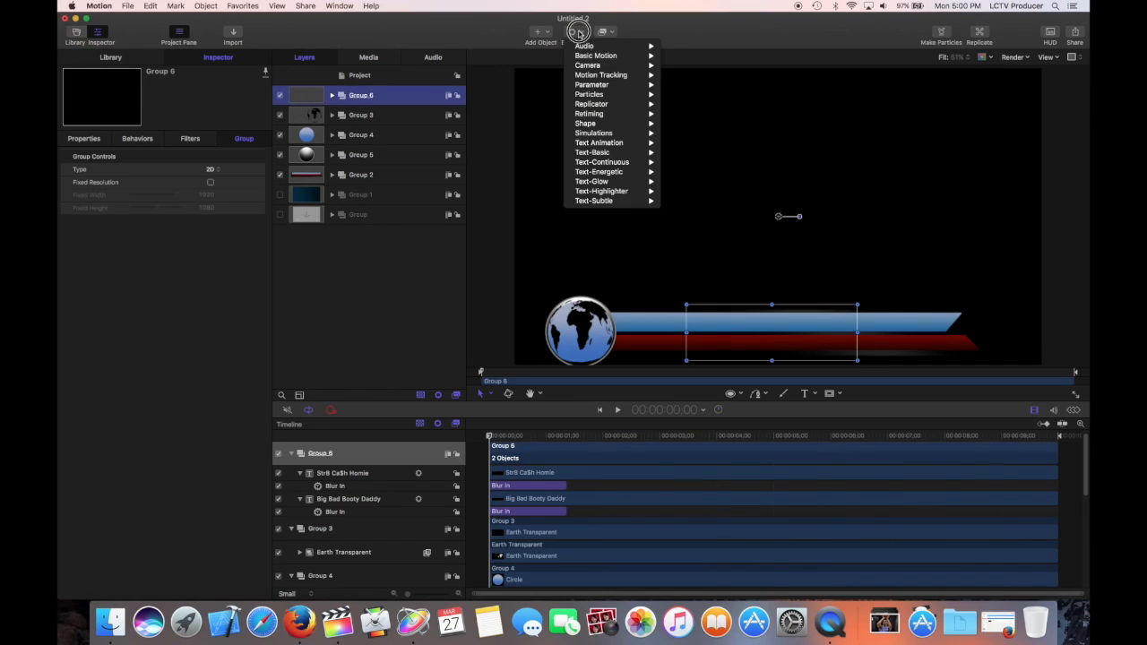
mouse_move(602, 55)
click(867, 134)
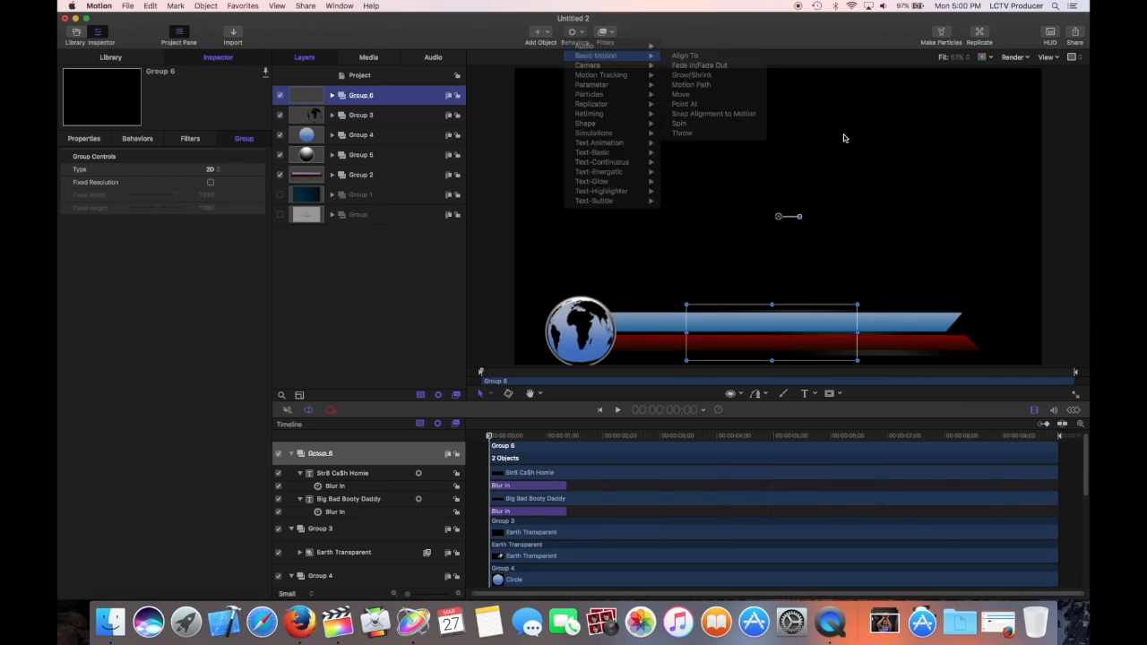
click(307, 77)
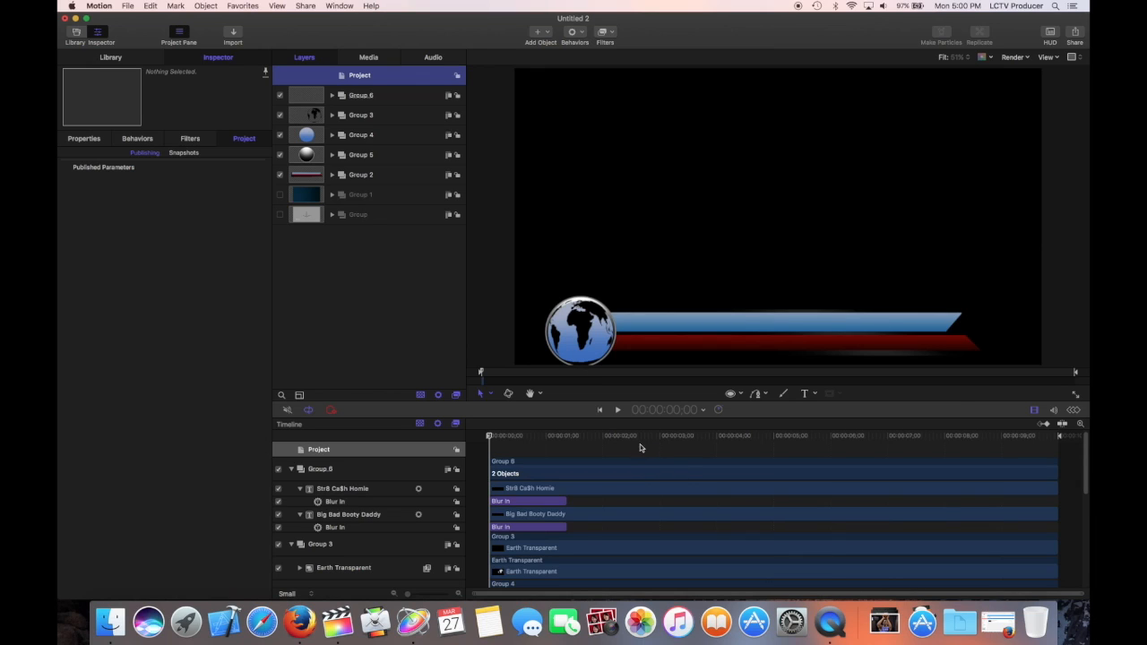
drag(574, 438, 489, 448)
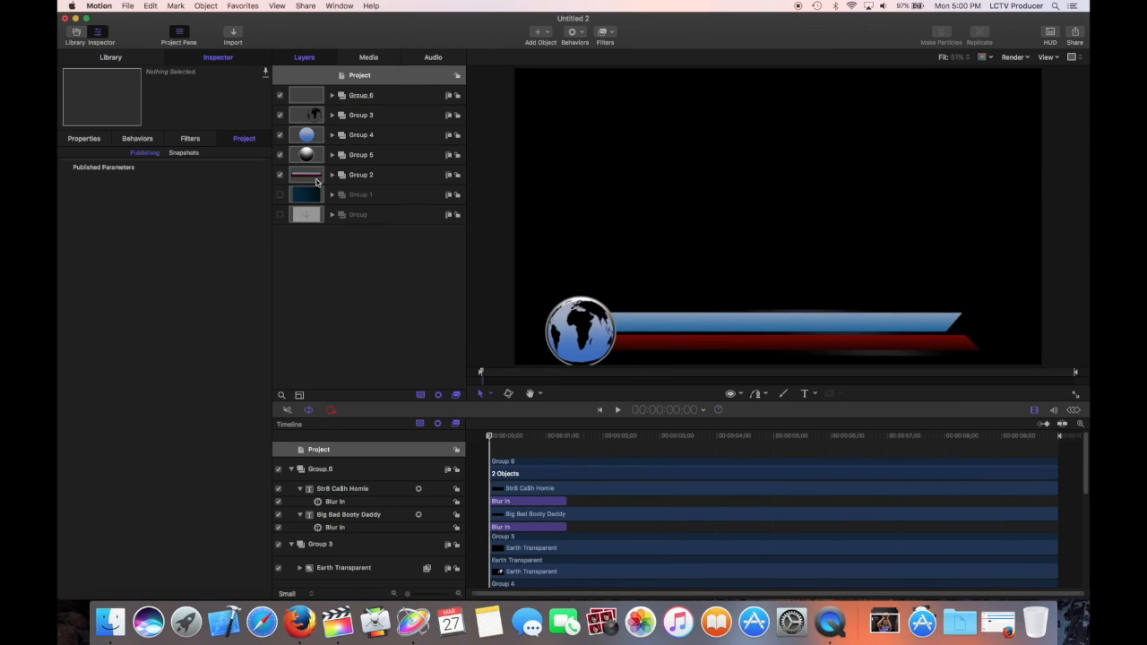
- Draw a rectangle mask on Group 2 that covers the bars from the globe to just beyond their far ends
click(317, 180)
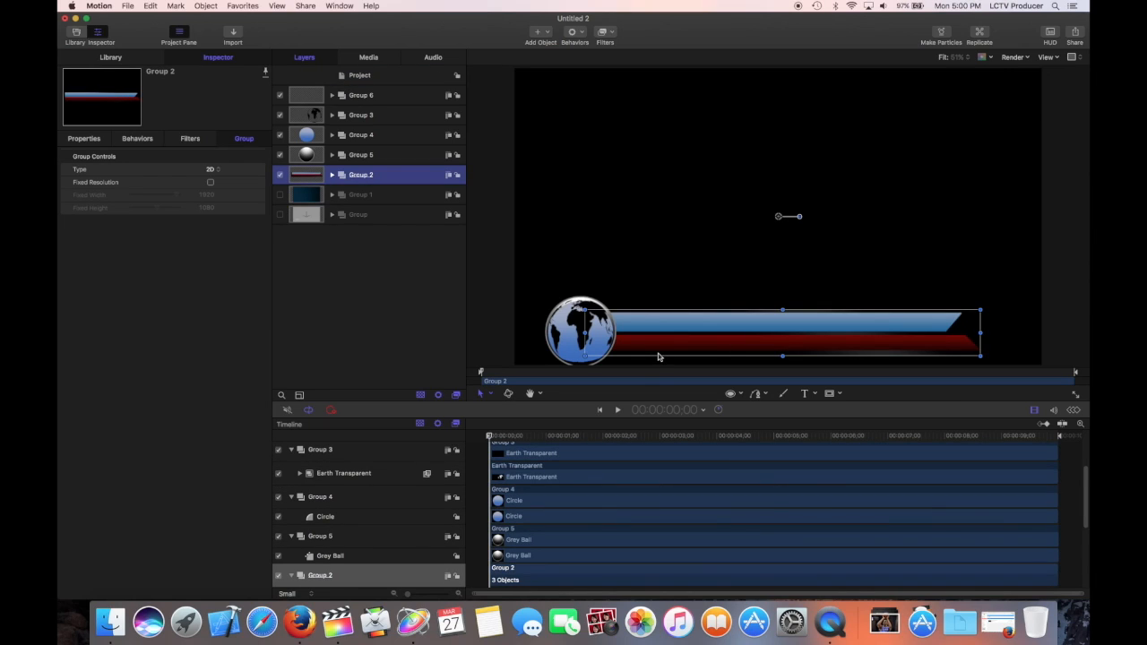
click(829, 395)
mouse_move(597, 293)
mouse_down()
mouse_move(609, 330)
mouse_move(1000, 368)
mouse_up()
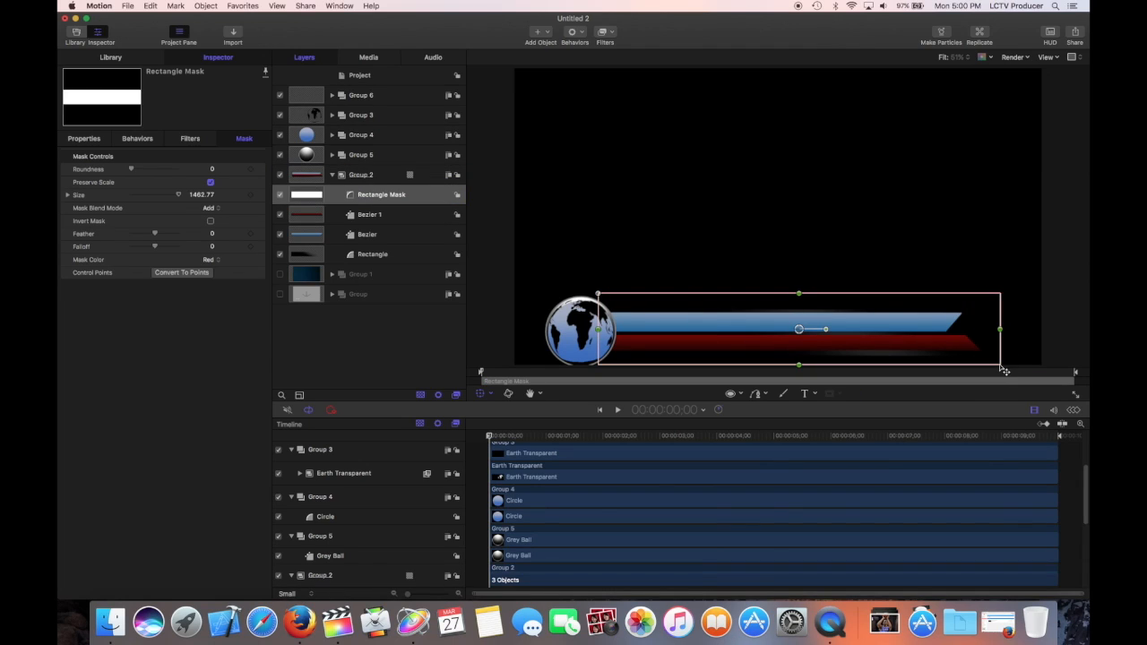
- With the playhead at the first frame, move the rectangle mask left until its right edge sits over the globe, hiding the bars
click(313, 199)
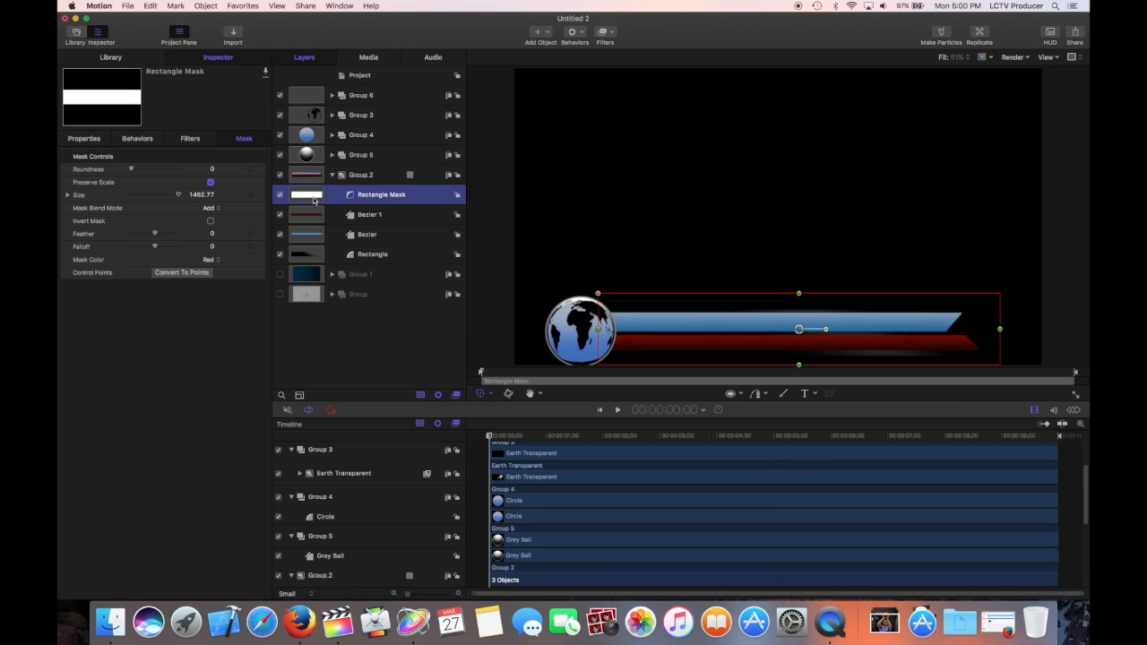
drag(624, 315, 1050, 324)
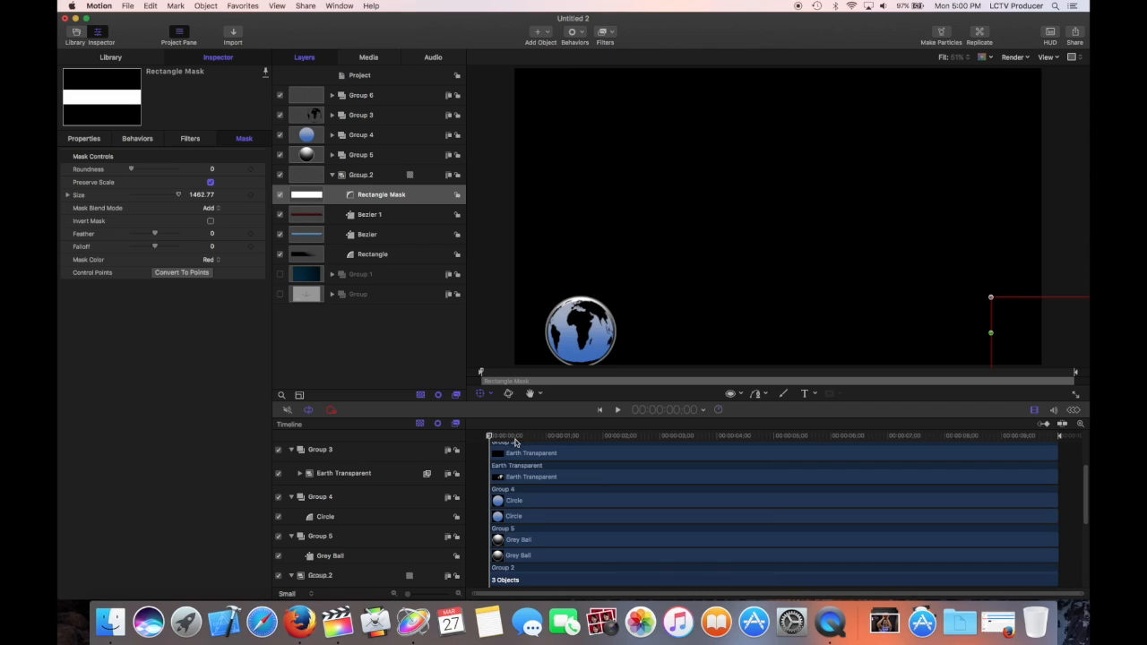
drag(514, 437, 455, 439)
drag(1046, 333, 260, 320)
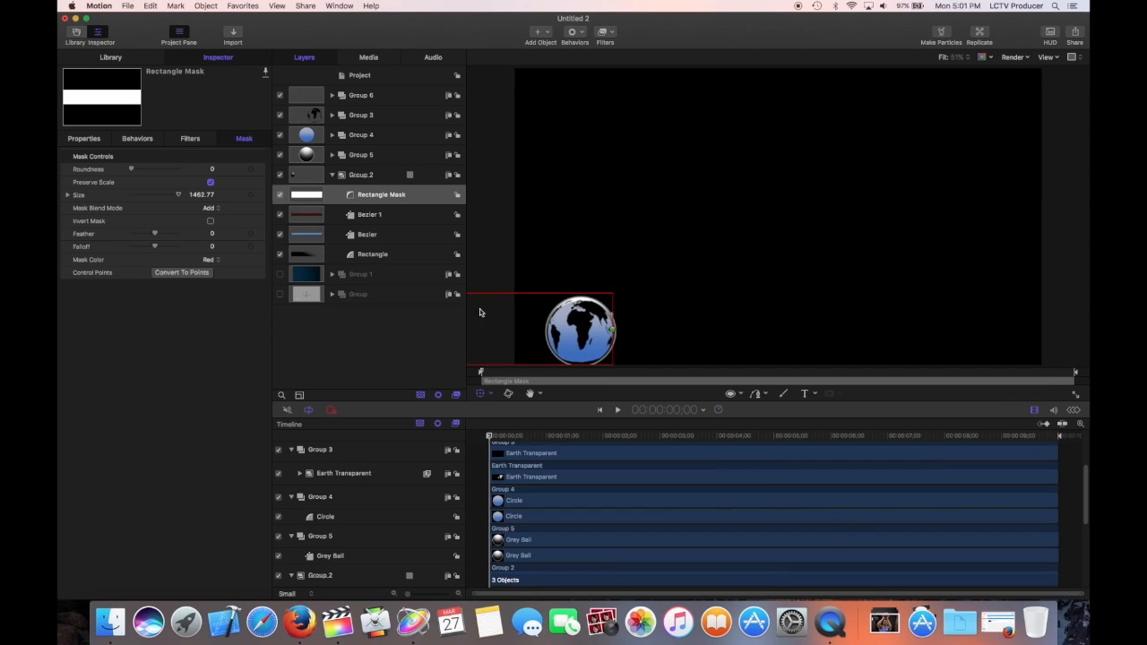
mouse_move(503, 322)
mouse_down()
mouse_move(902, 319)
mouse_move(481, 327)
mouse_move(507, 316)
mouse_move(491, 318)
mouse_up()
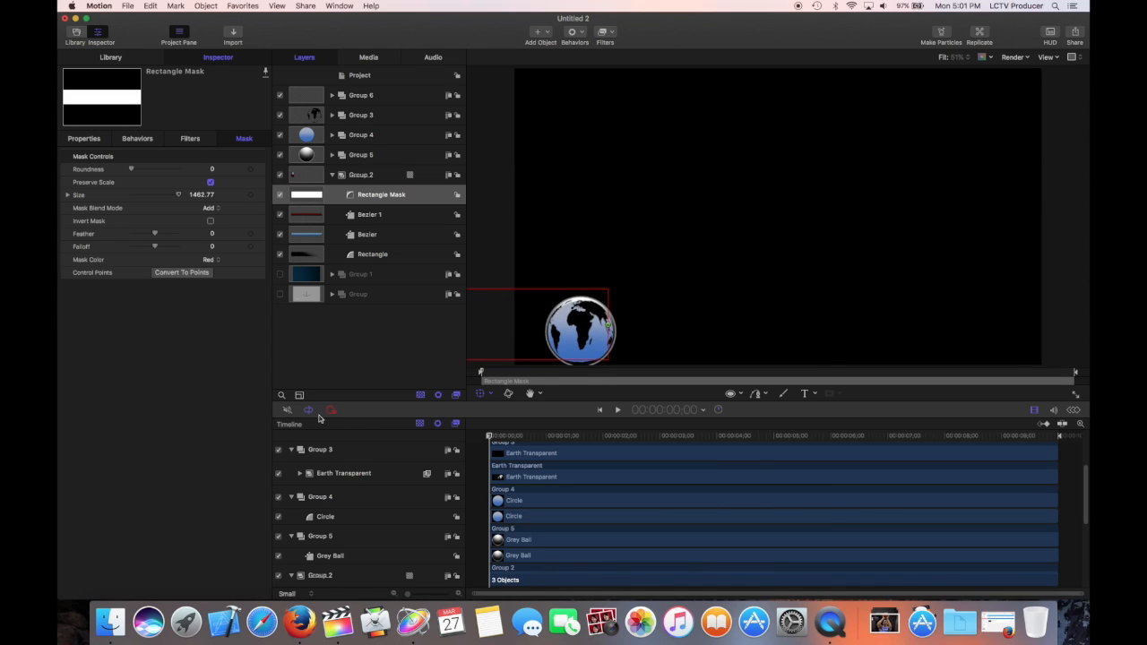
- Record a keyframe at 1;23 by moving the rectangle mask back over the full length of the bars
click(591, 437)
drag(589, 436, 589, 436)
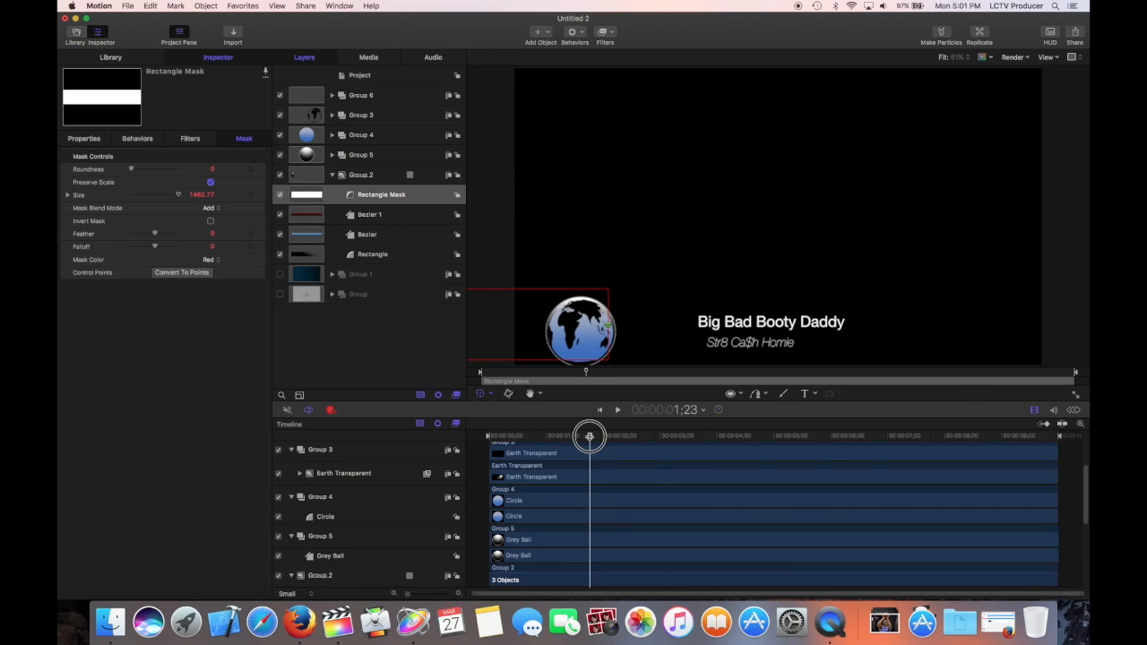
drag(560, 345, 949, 343)
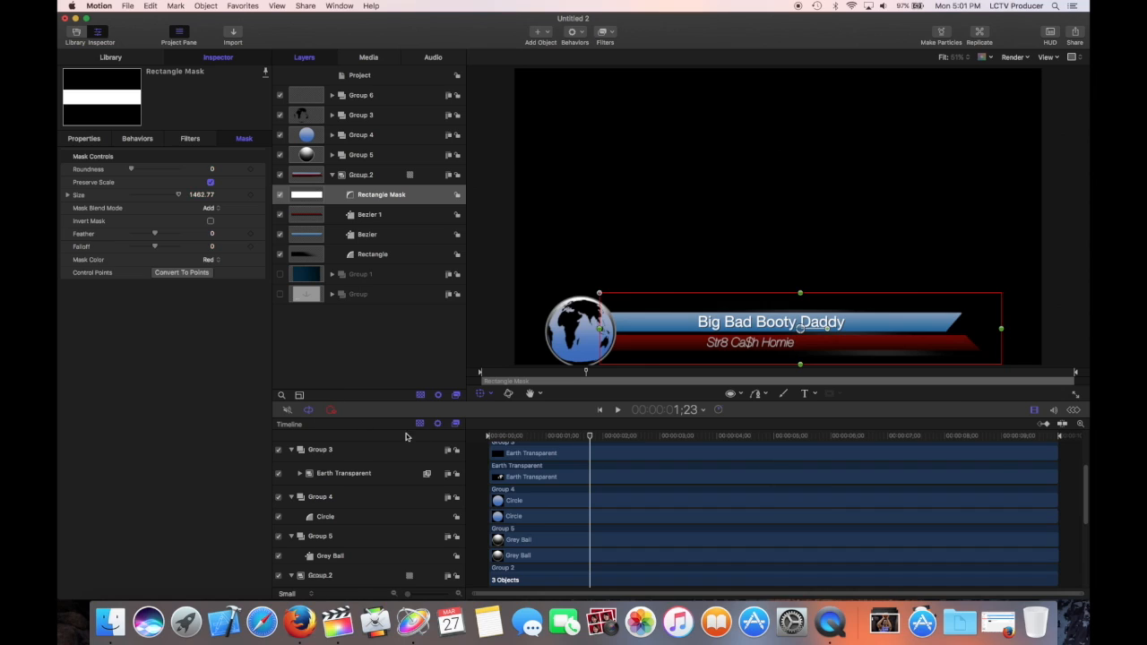
- Play the animation from the first frame to preview the mask revealing the bars
drag(536, 443, 488, 436)
click(540, 242)
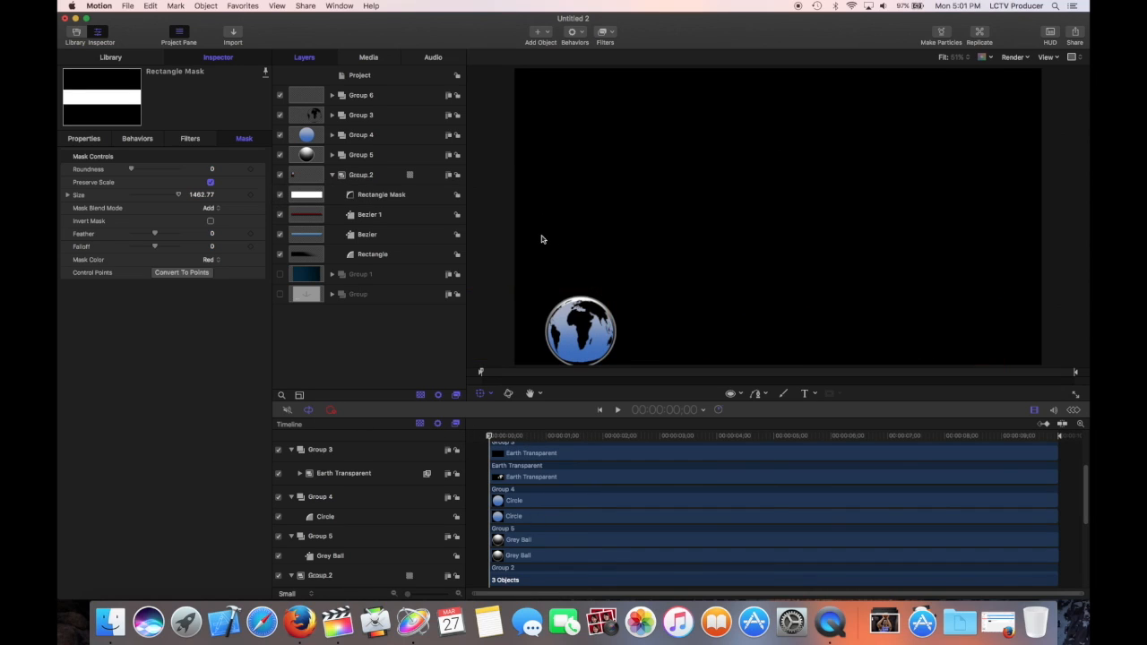
key(space)
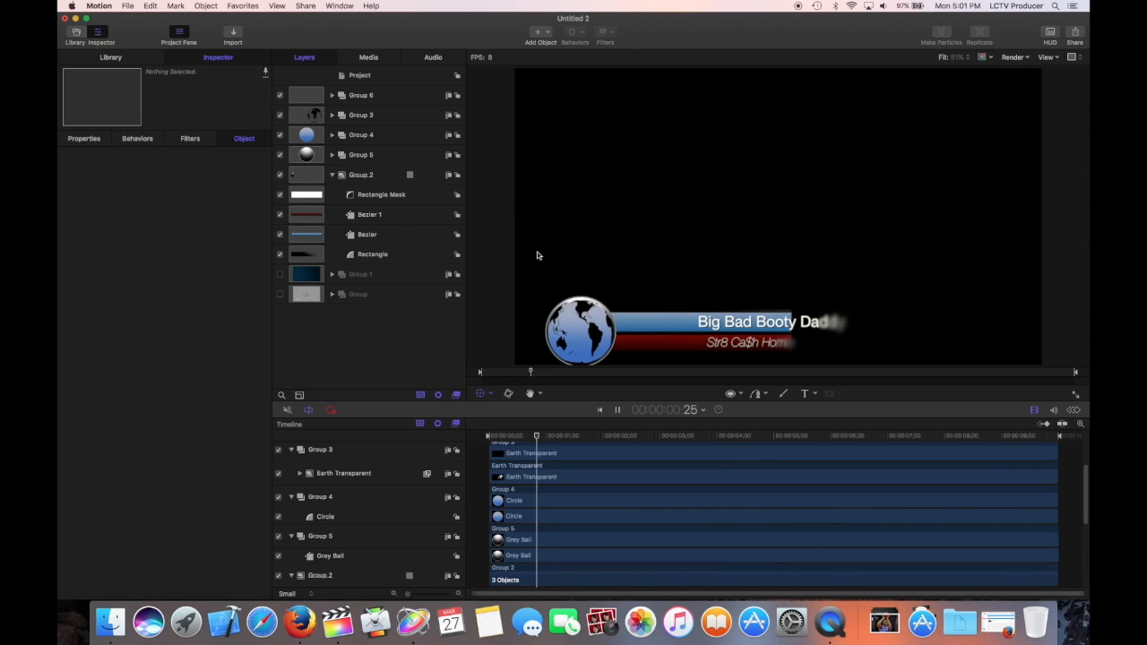
key(space)
- Shift both Group 6 text layers and their Blur In behaviors in the timeline to start at about 1;00
drag(580, 436, 623, 507)
scroll(503, 457, up, 5)
scroll(503, 459, down, 1)
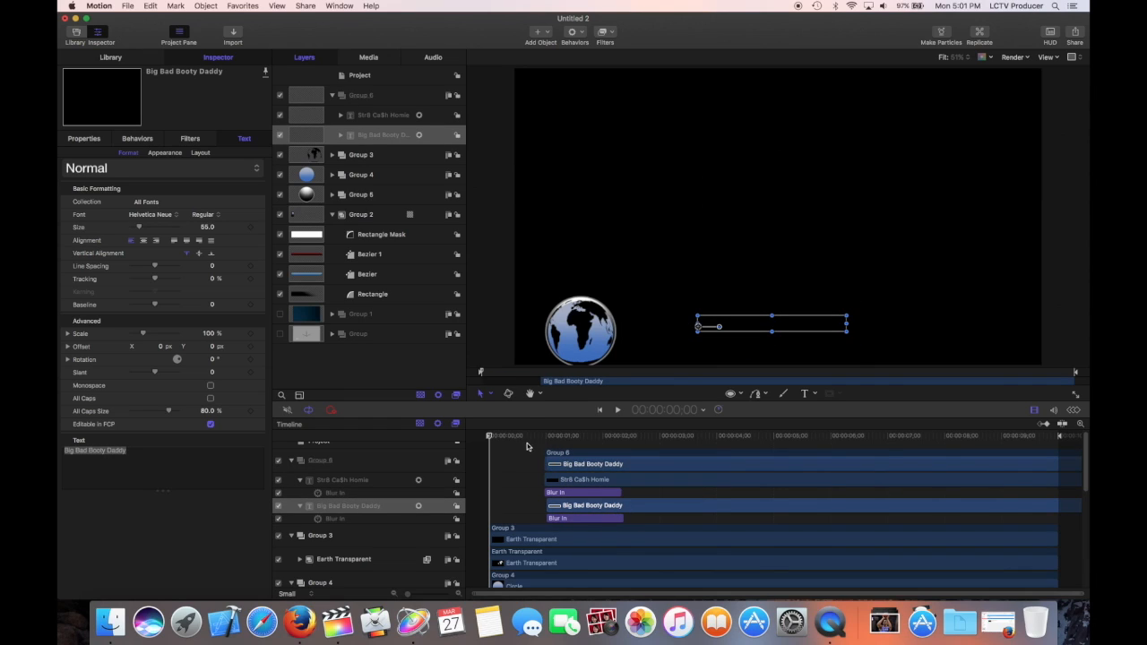
- Play the animation to check the delayed text timing, and scrub the playhead to 2;03
click(493, 267)
key(space)
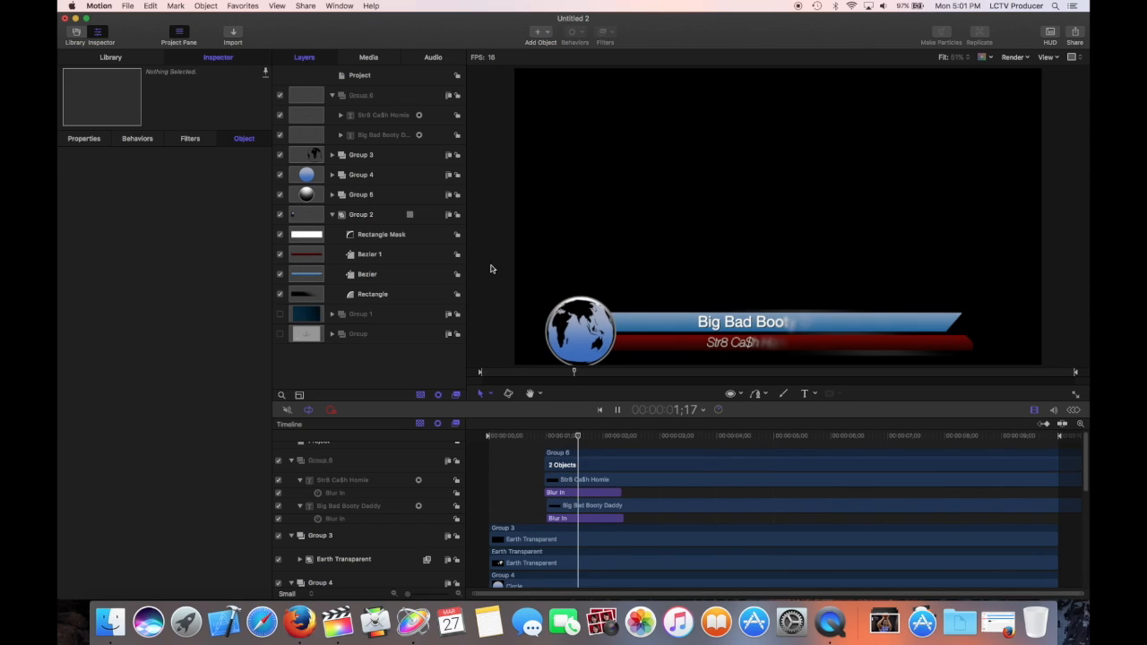
key(space)
drag(561, 441, 609, 454)
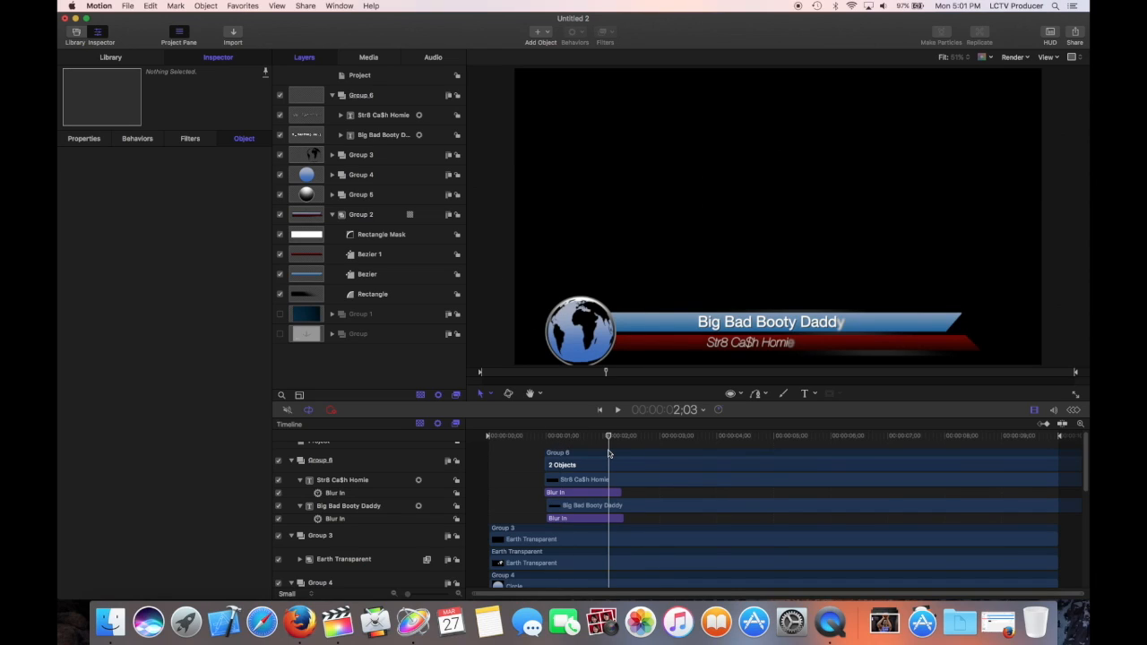